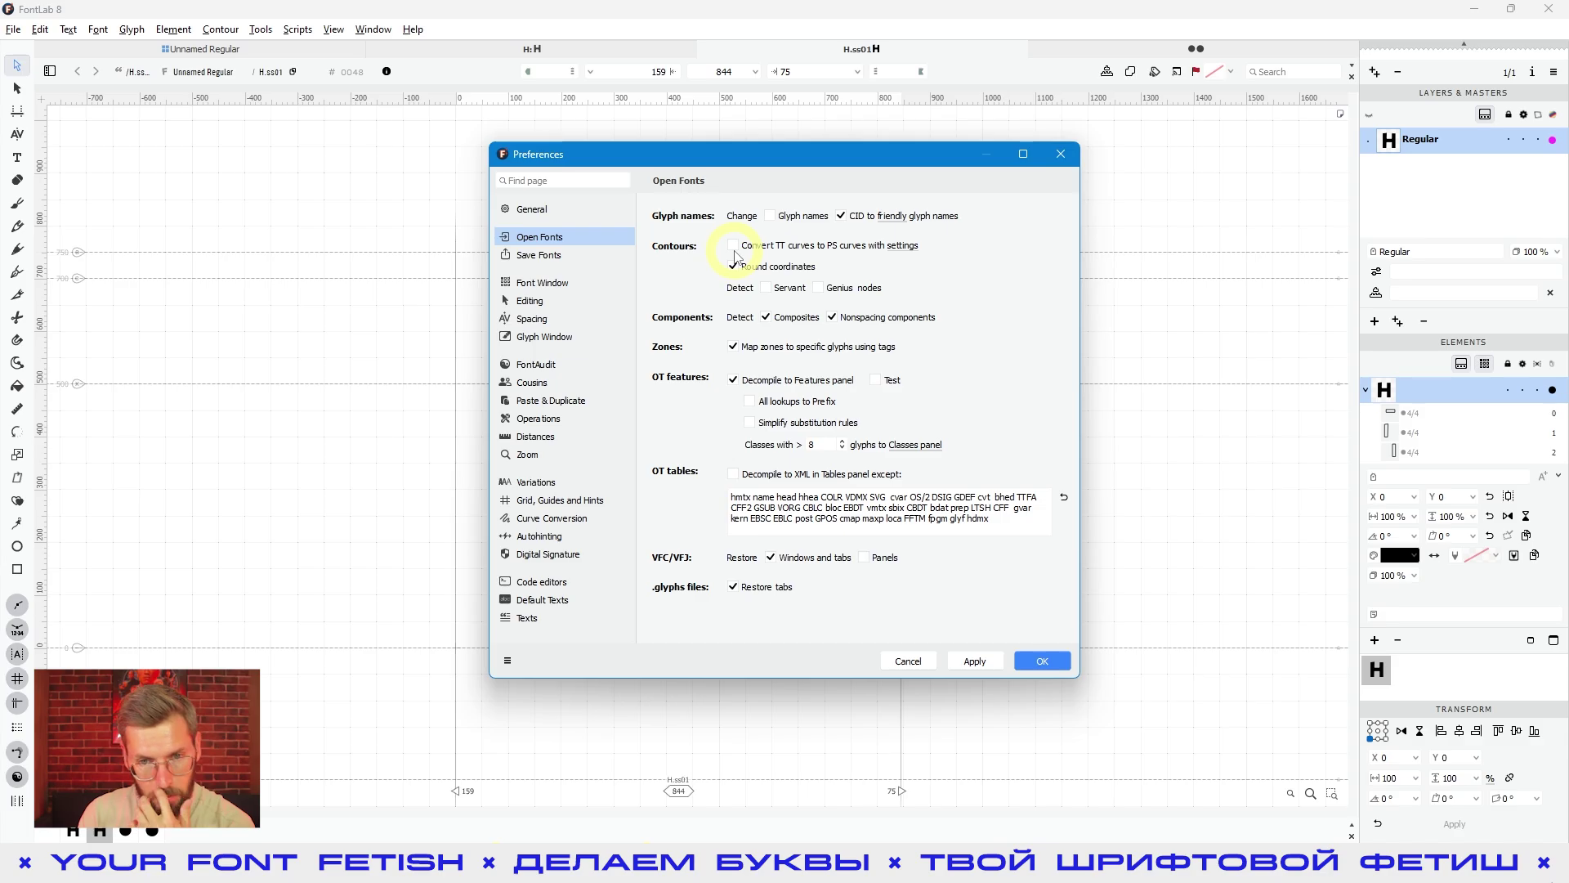
Check the curve conversion tolerance settings linked from the TT-to-PS conversion option, and return to the Open Fonts preferences
left_click(903, 245)
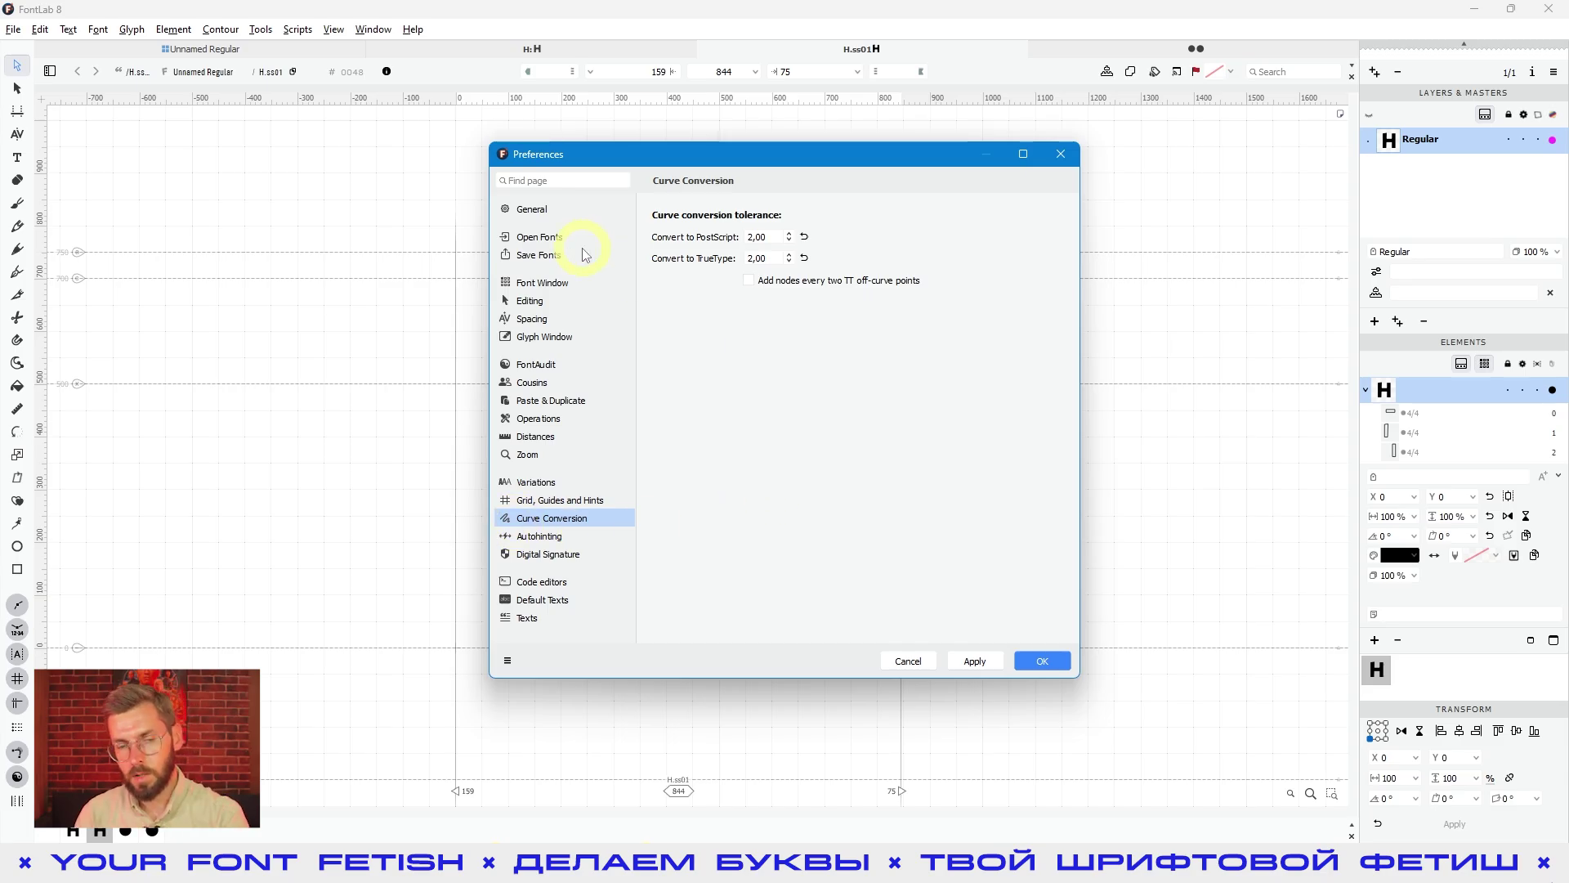
left_click(553, 240)
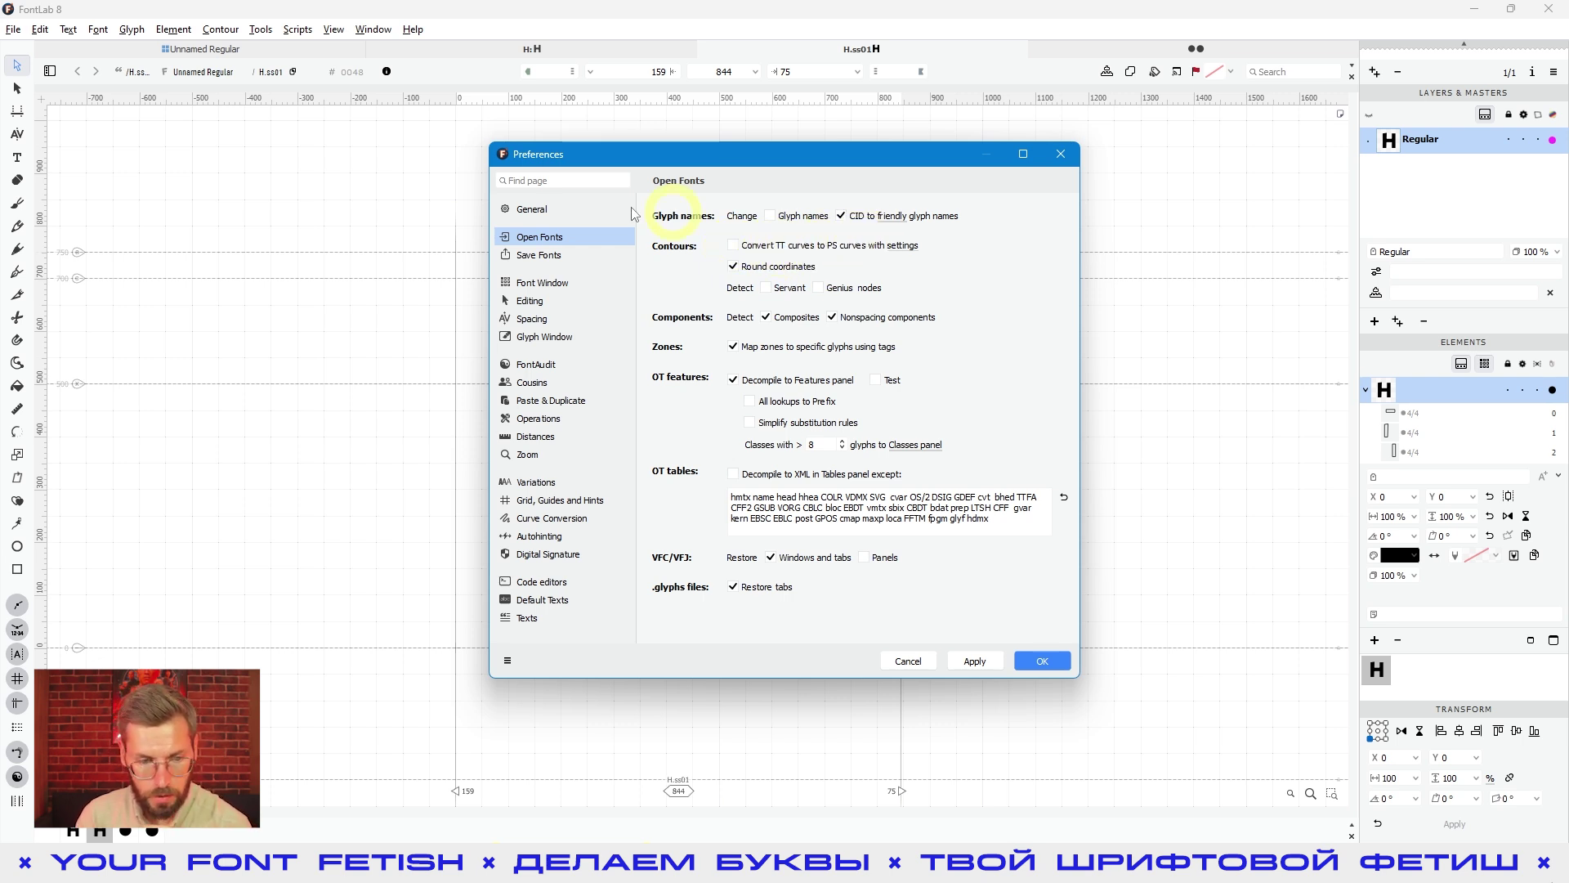
Switch to the browser and compare the PostScript and TrueType curve diagrams in the two Curve Types help pages
key("alt+Tab")
key("super+Left")
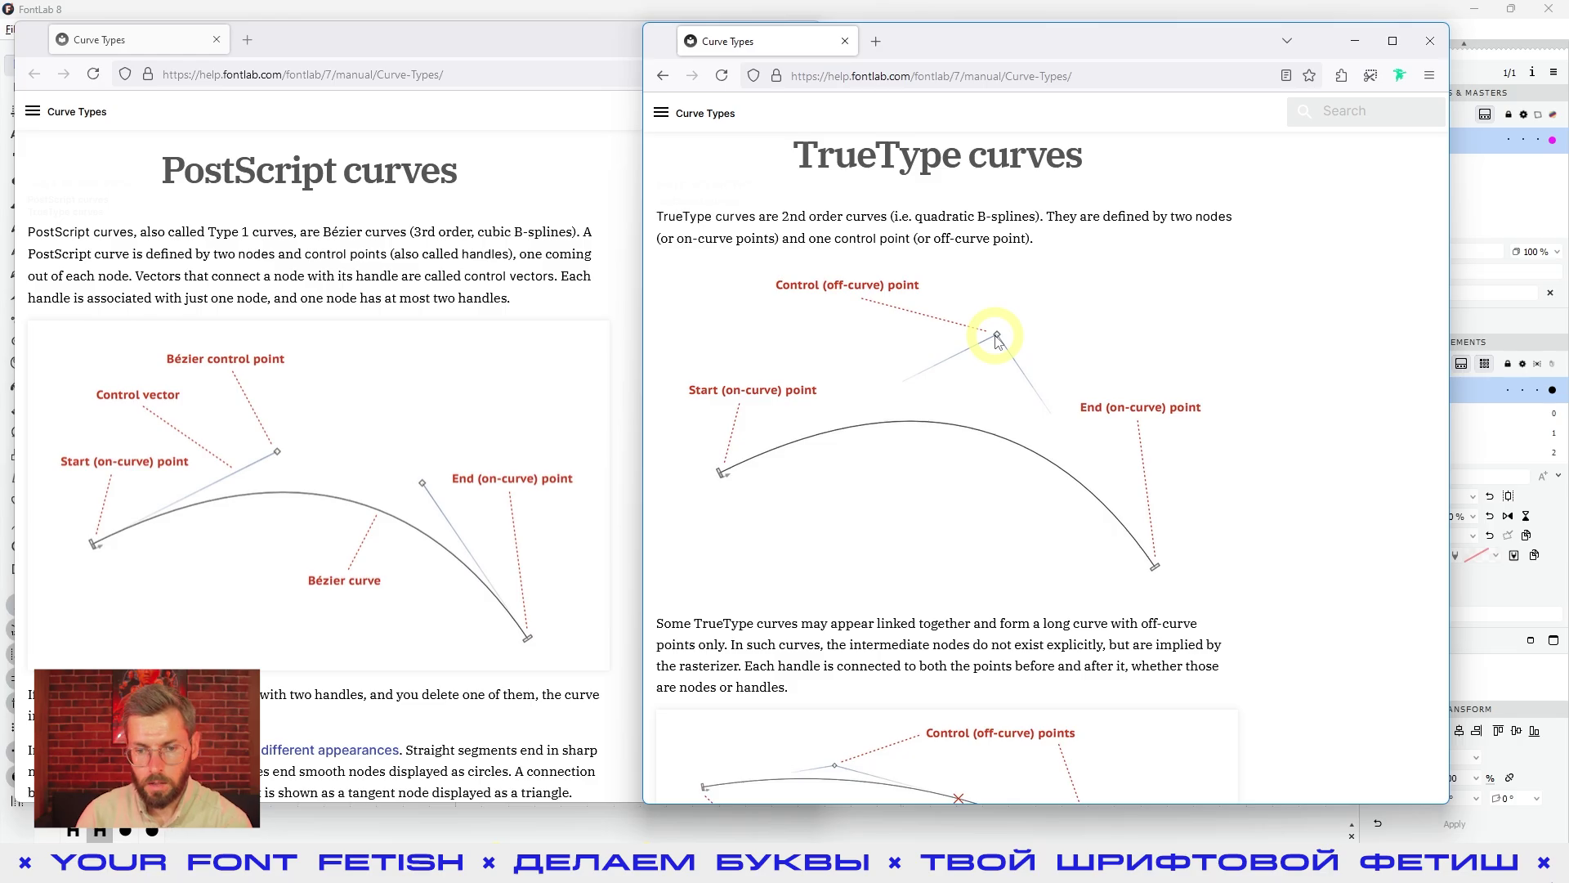
scroll(1034, 532, "down", 3)
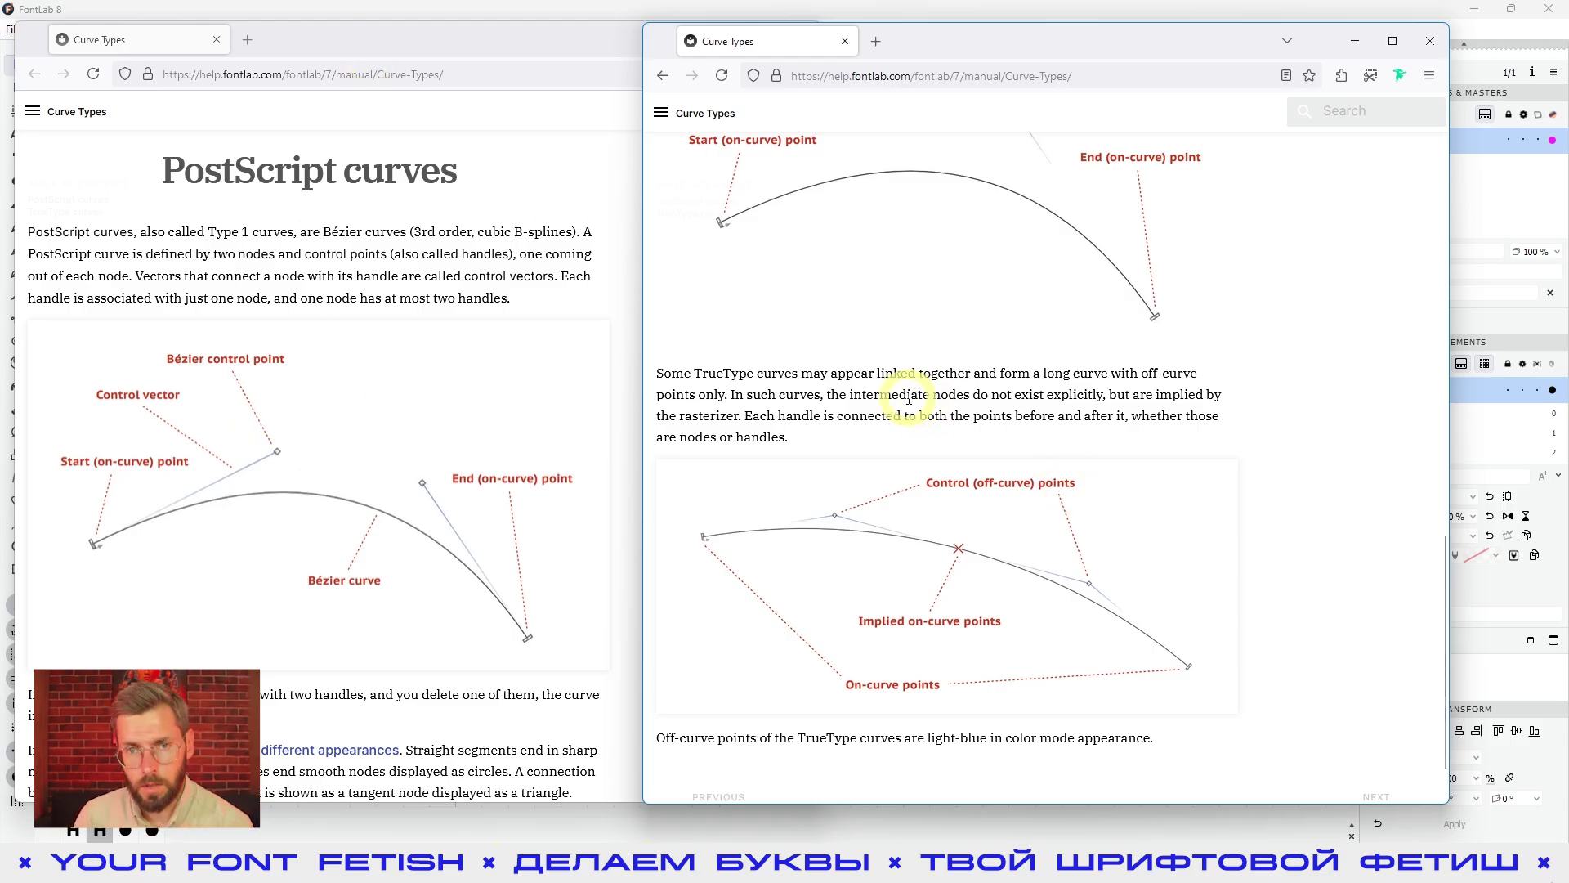
Return to FontLab, close the Preferences dialog and open the glyph view containing the two circles
left_click(916, 6)
left_click(391, 837)
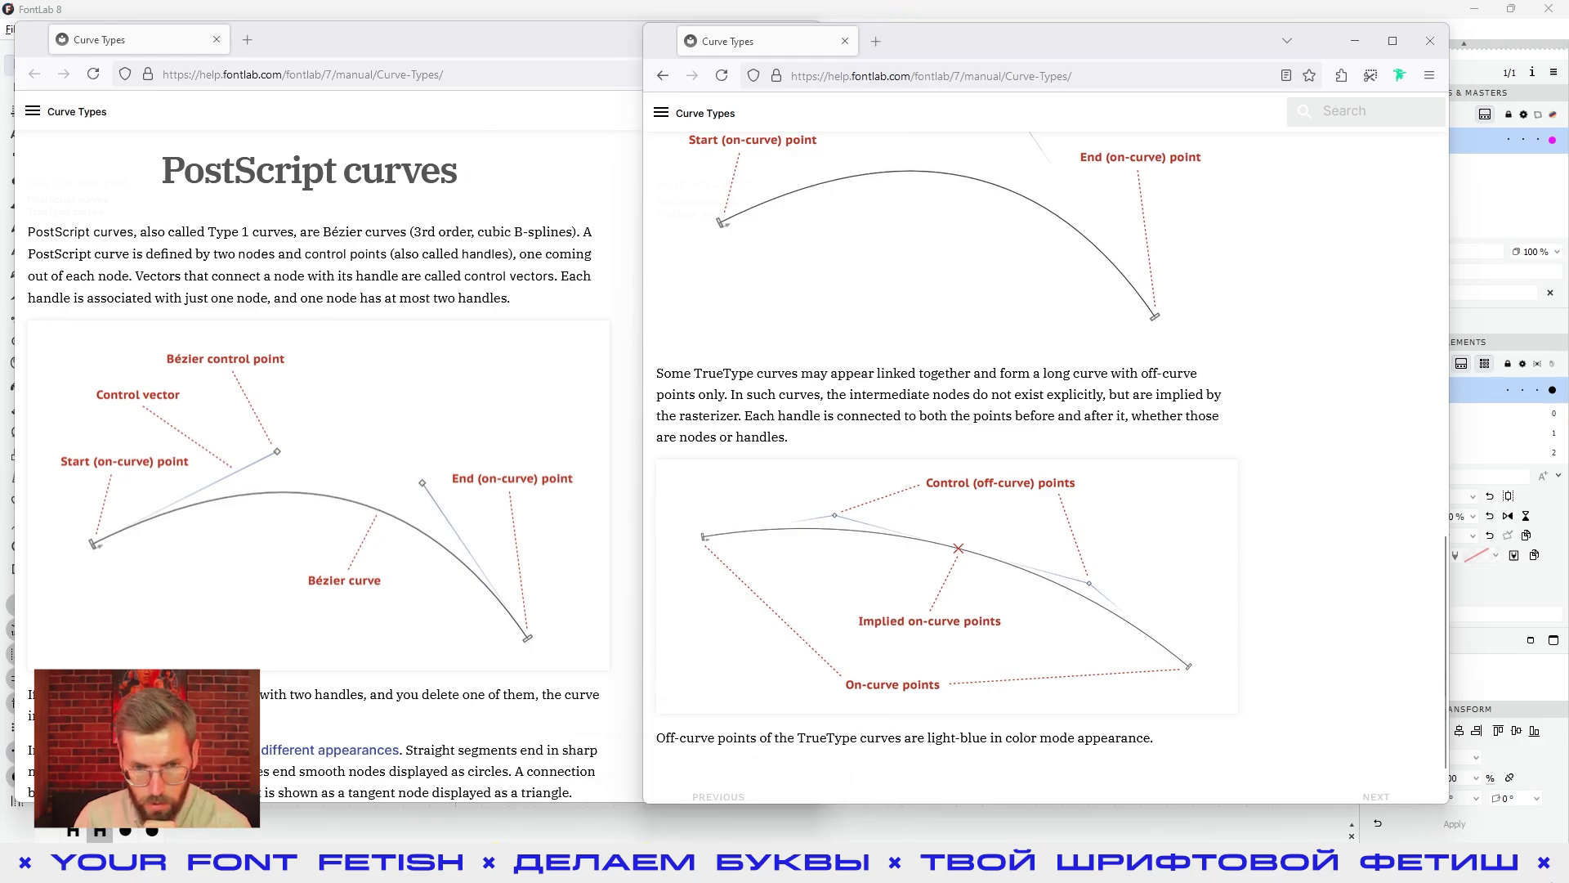
left_click(787, 820)
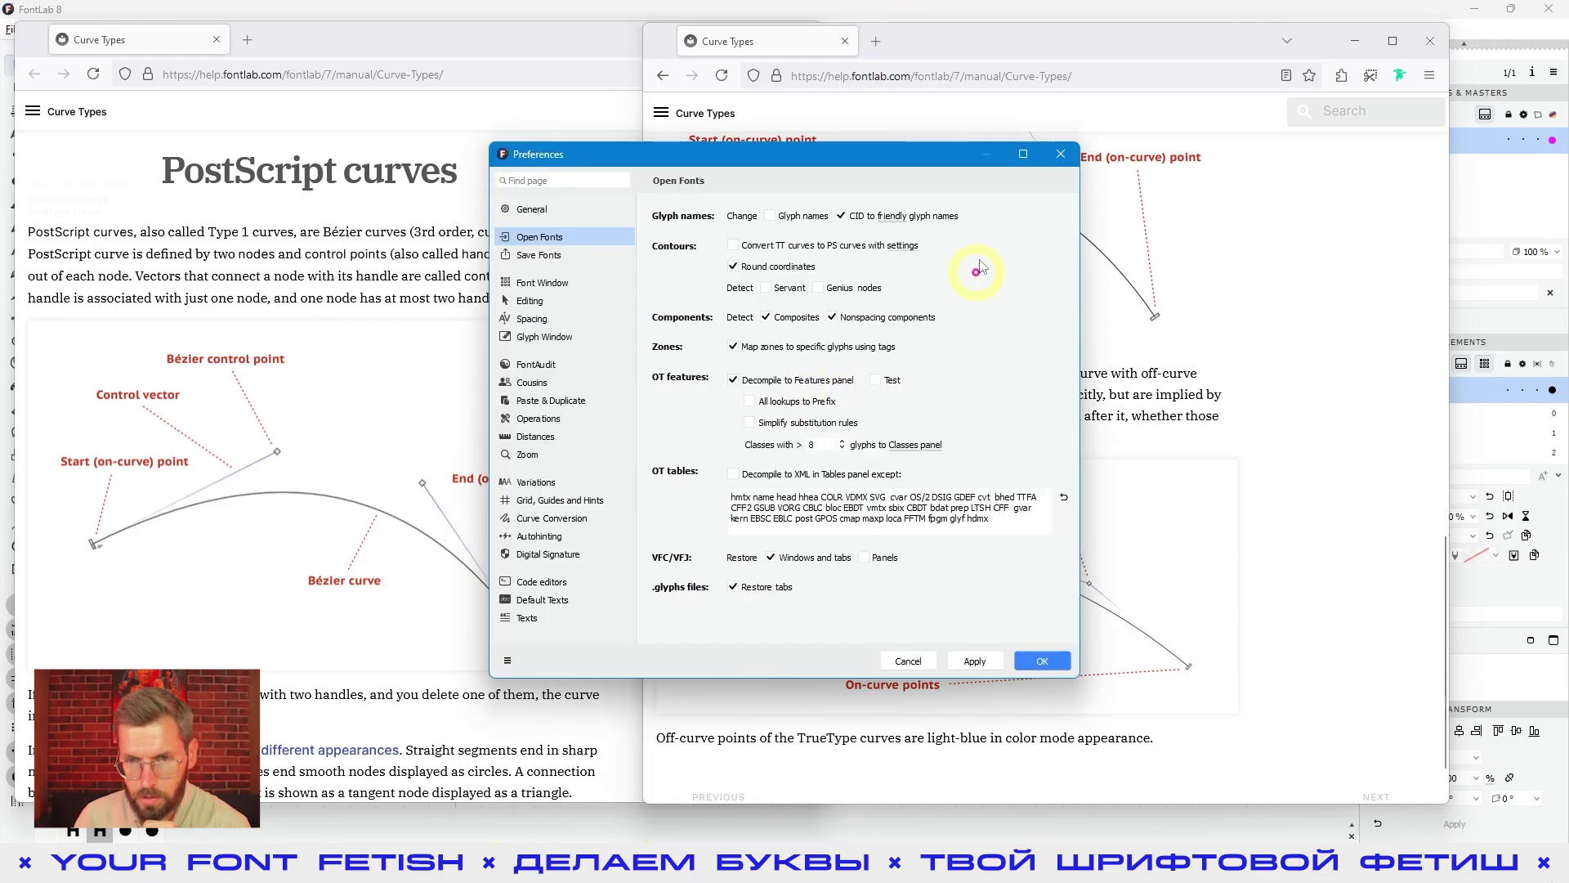
left_click(1060, 154)
left_click(695, 838)
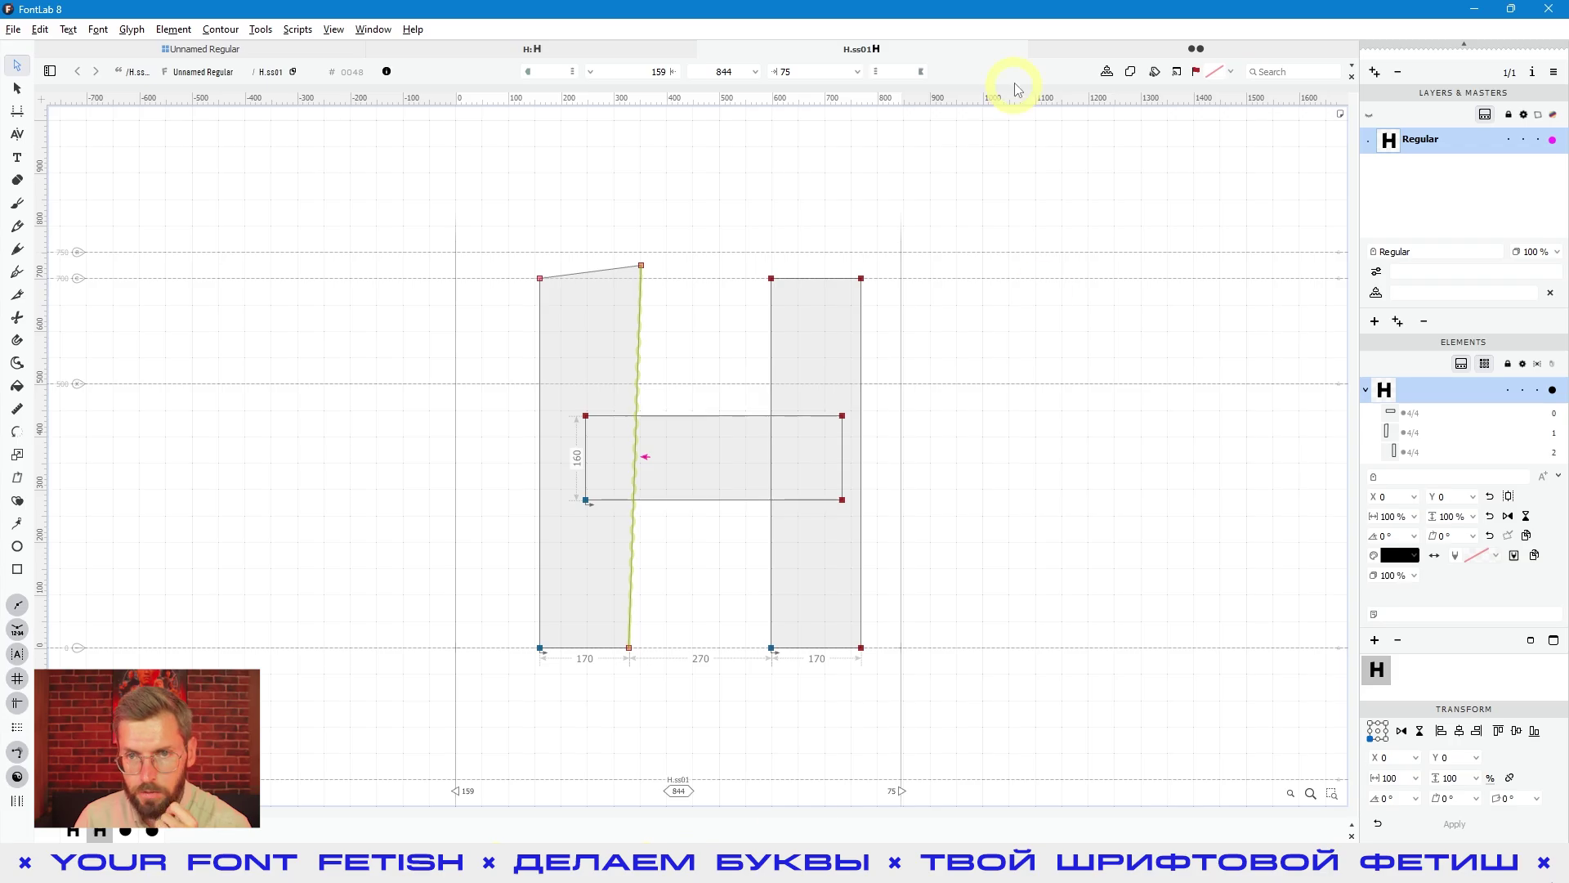
left_click(1105, 64)
Examine all points of the left circle's contour, including its vertical and horizontal pairs of on-curve nodes
left_click_drag(346, 207, 768, 662)
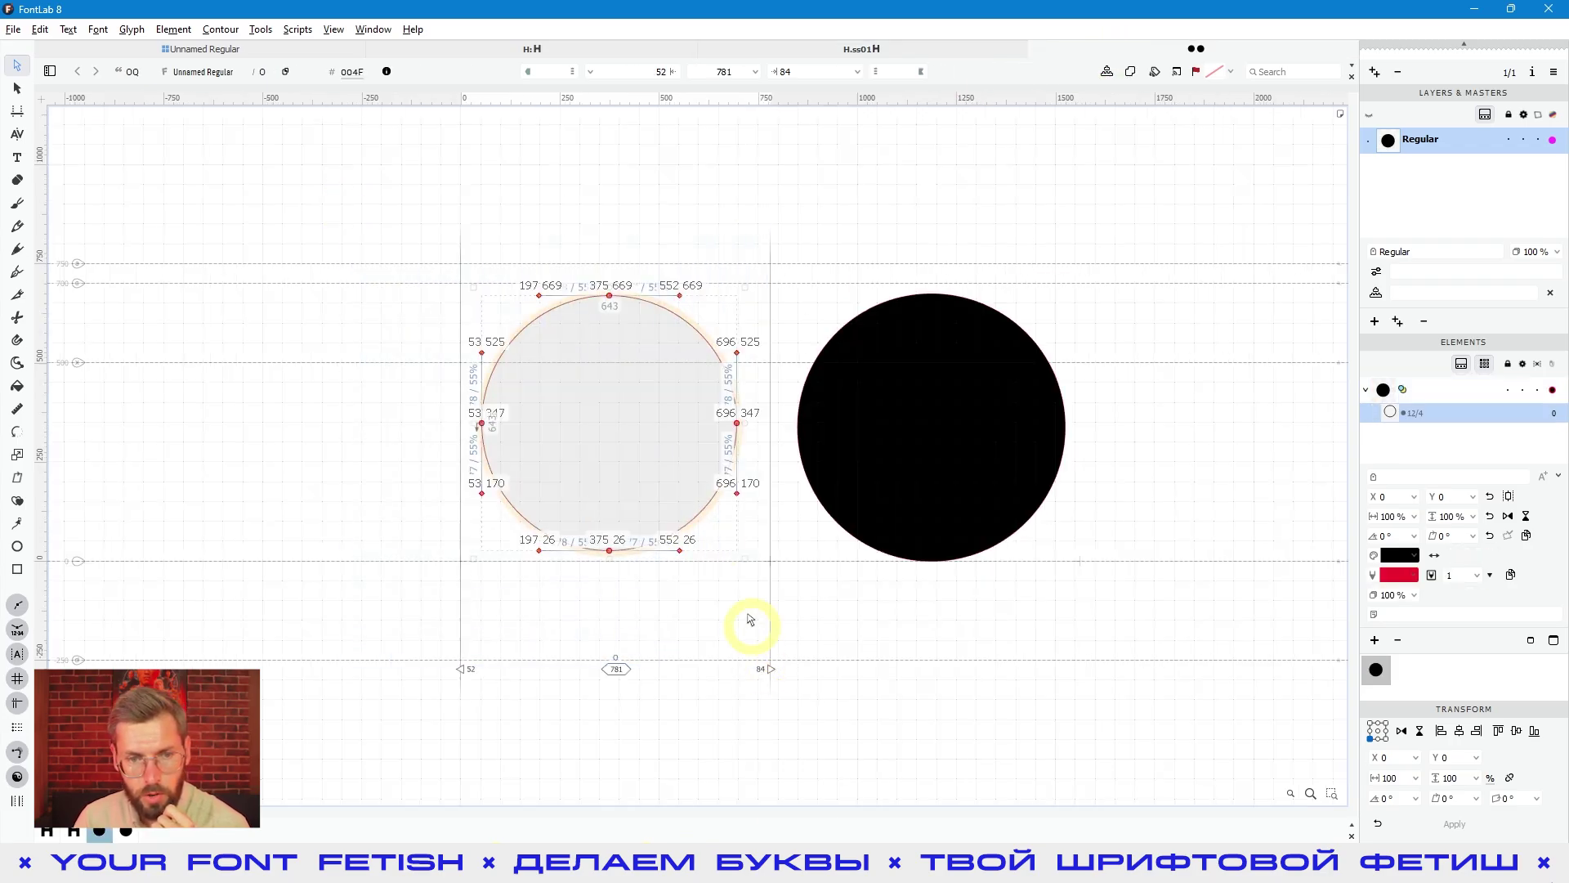
left_click(641, 413)
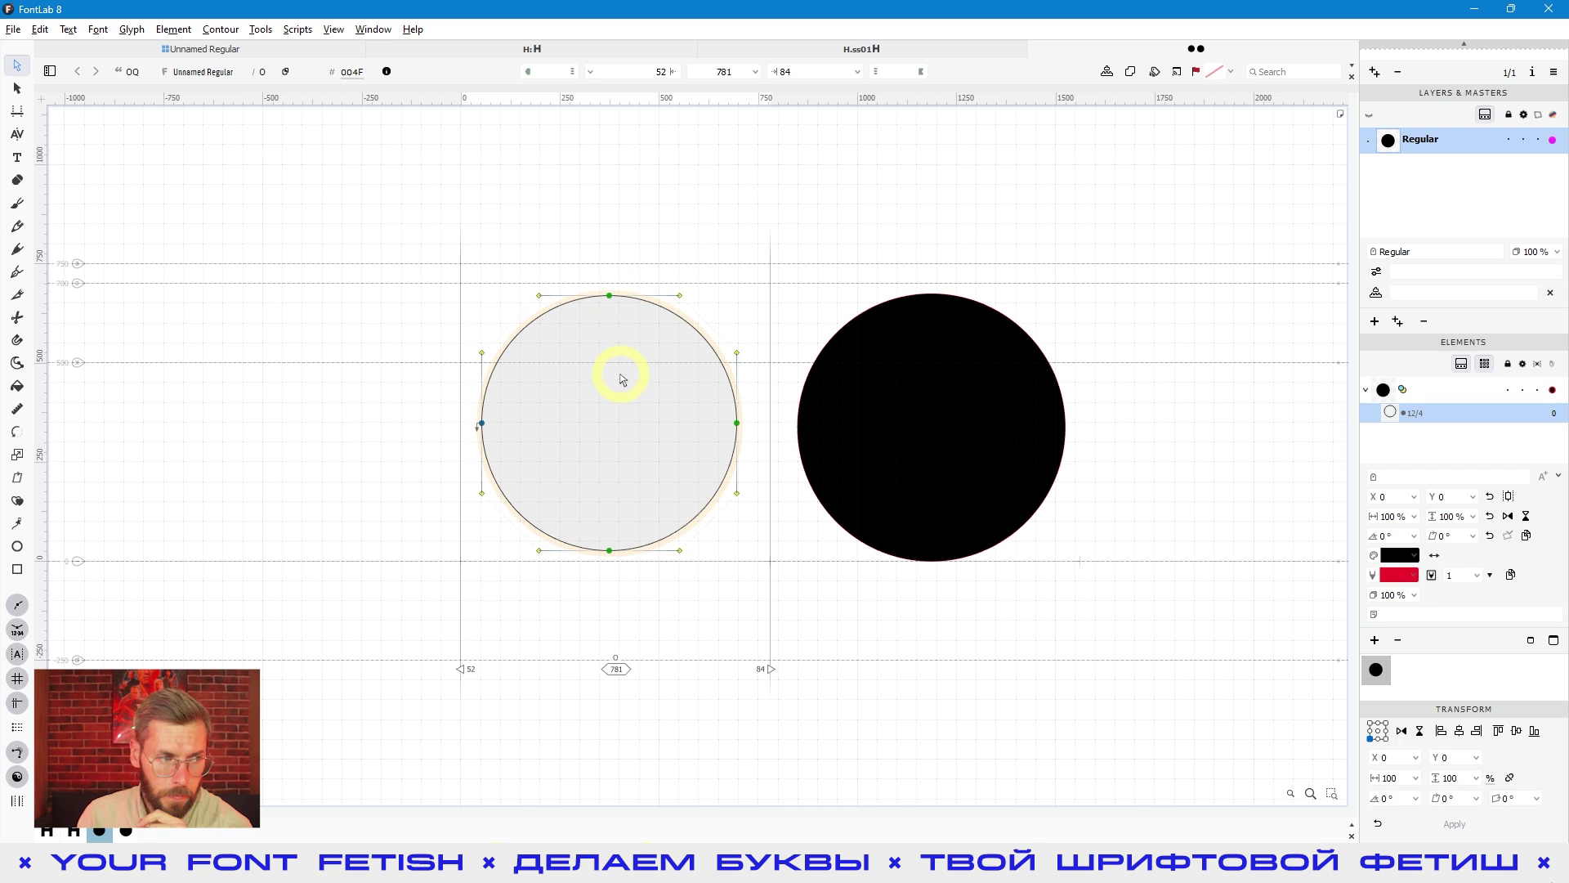
left_click_drag(622, 380, 621, 381)
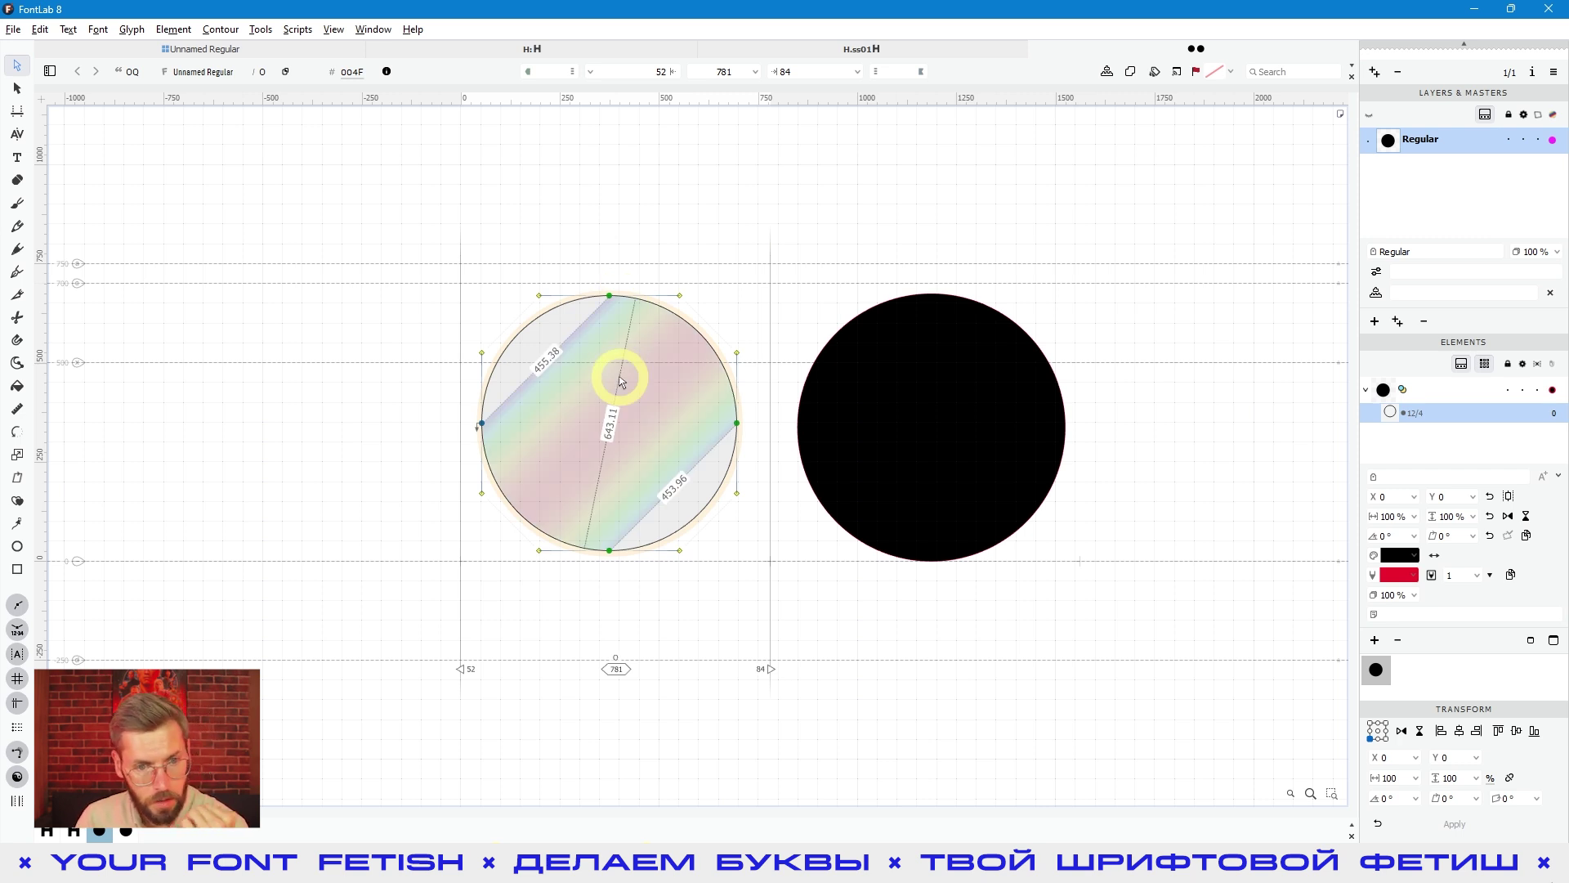
left_click_drag(578, 238, 646, 600)
left_click(423, 400)
left_click_drag(394, 381, 761, 441)
Examine the pair of Bézier handles on each of the left circle's four curve segments
left_click_drag(648, 235, 763, 397)
left_click_drag(572, 233, 425, 396)
left_click_drag(433, 454, 581, 597)
left_click_drag(685, 577, 752, 462)
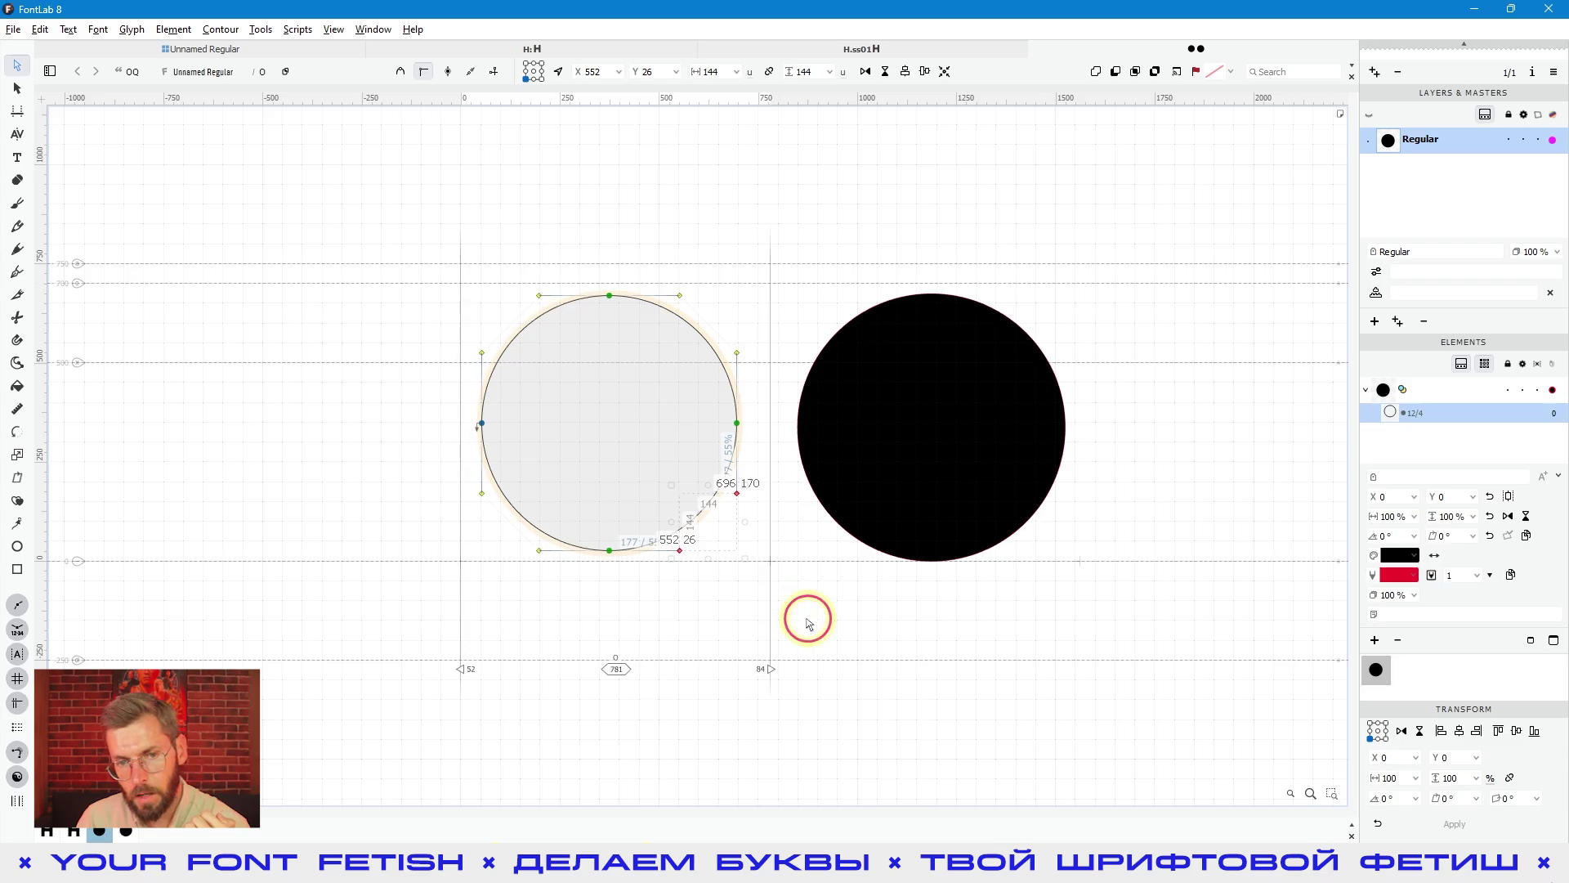
left_click(807, 624)
Inspect the left circle's upper-left handle pair, its top node and the contour's entry in the element list
left_click_drag(606, 393, 602, 381)
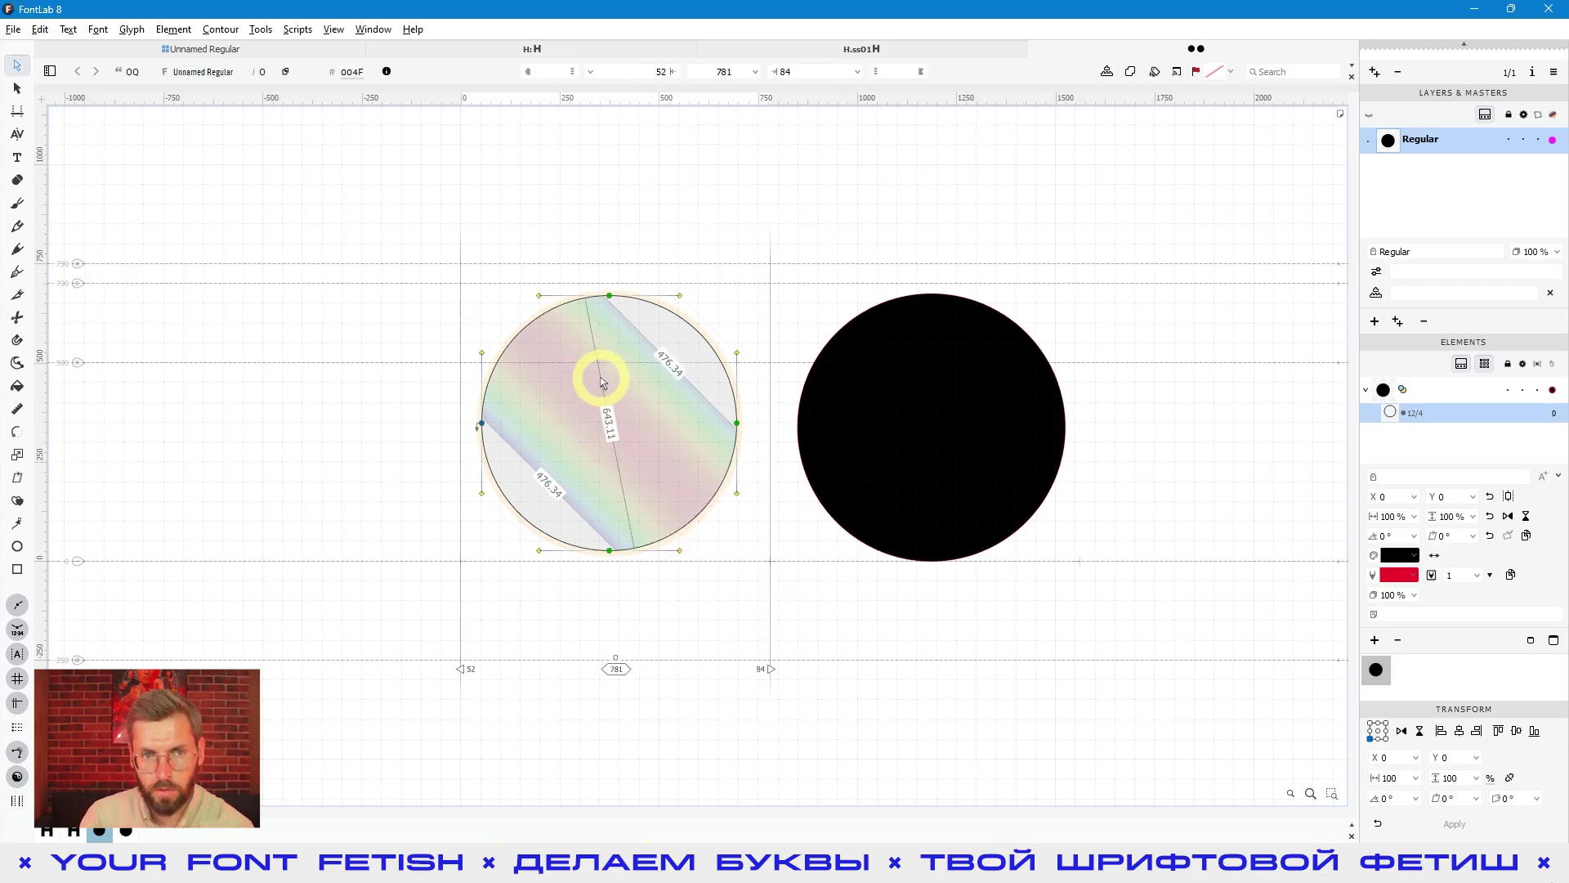
mouse_move(602, 382)
left_mouse_down()
mouse_move(603, 413)
mouse_move(589, 403)
left_mouse_up()
left_click_drag(564, 260, 446, 386)
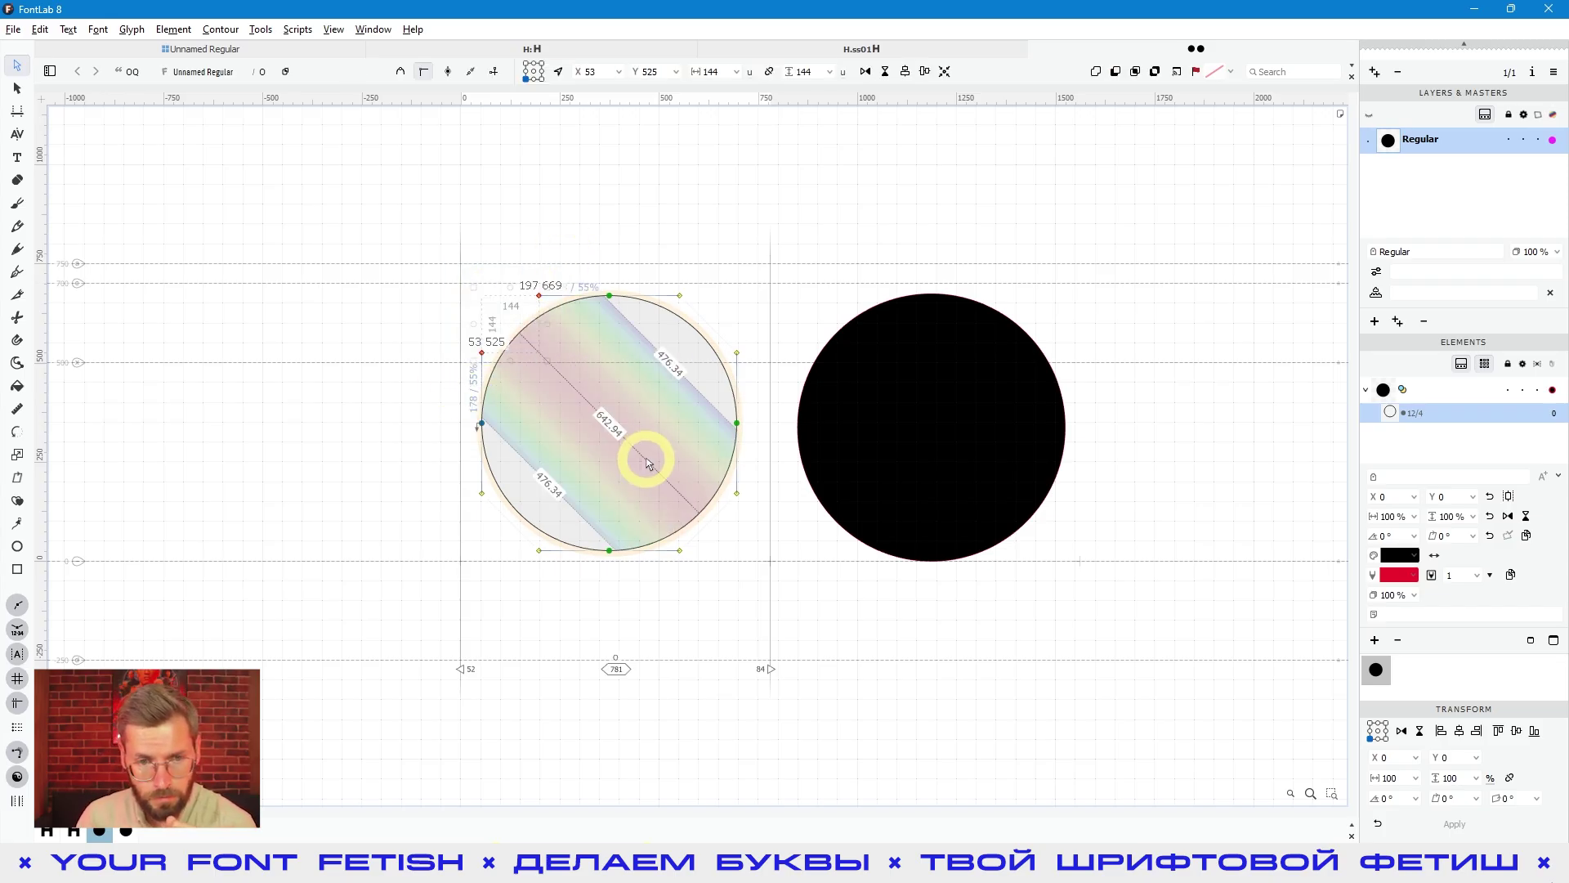
left_click(643, 456)
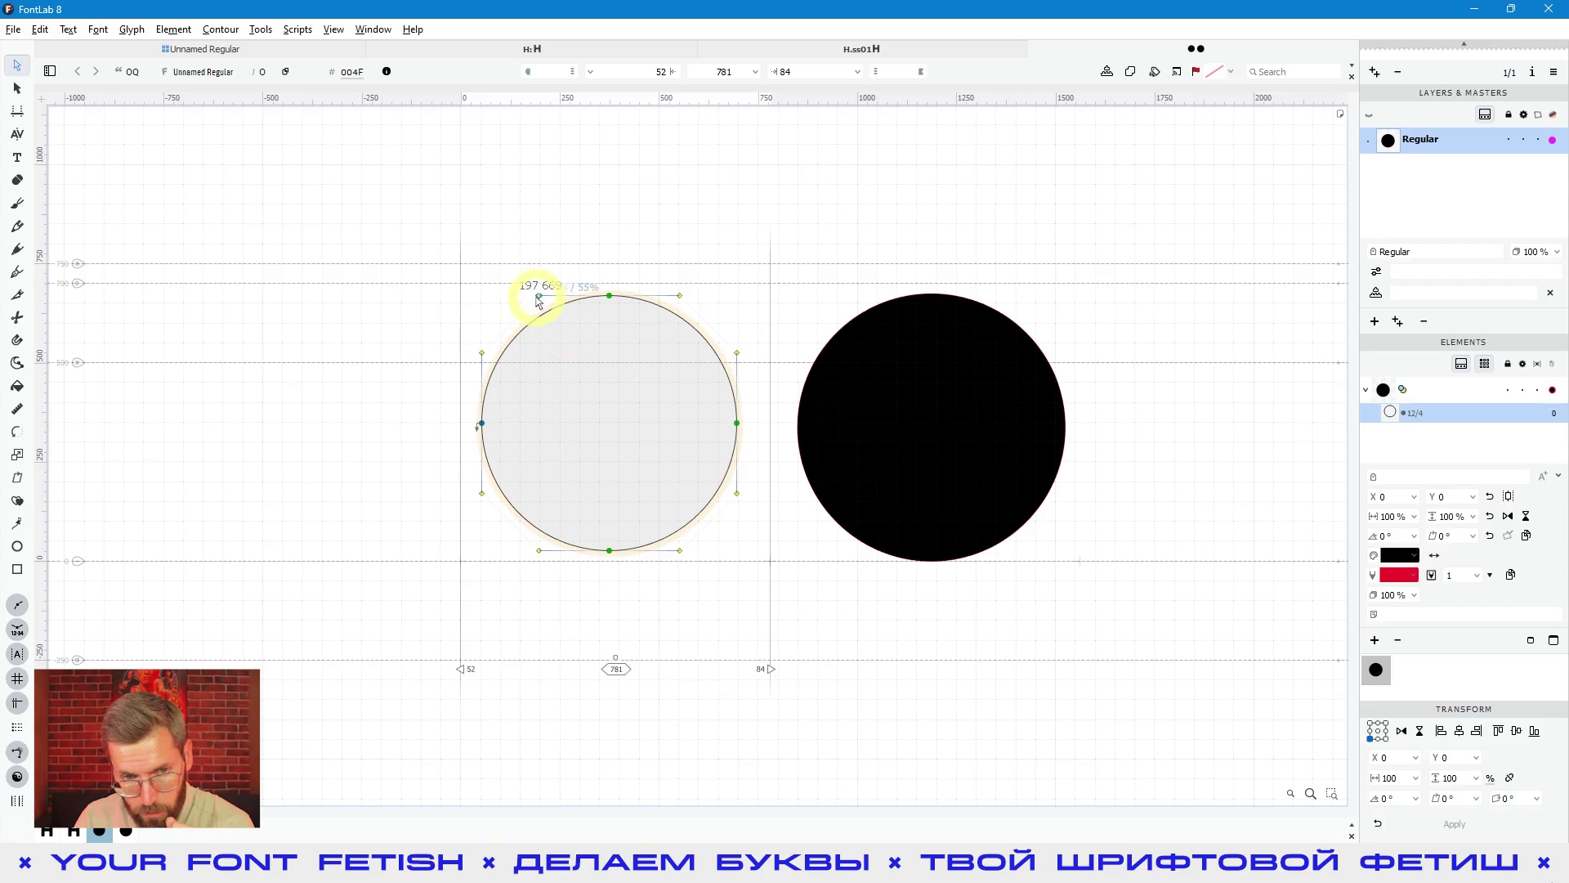
left_click(610, 301)
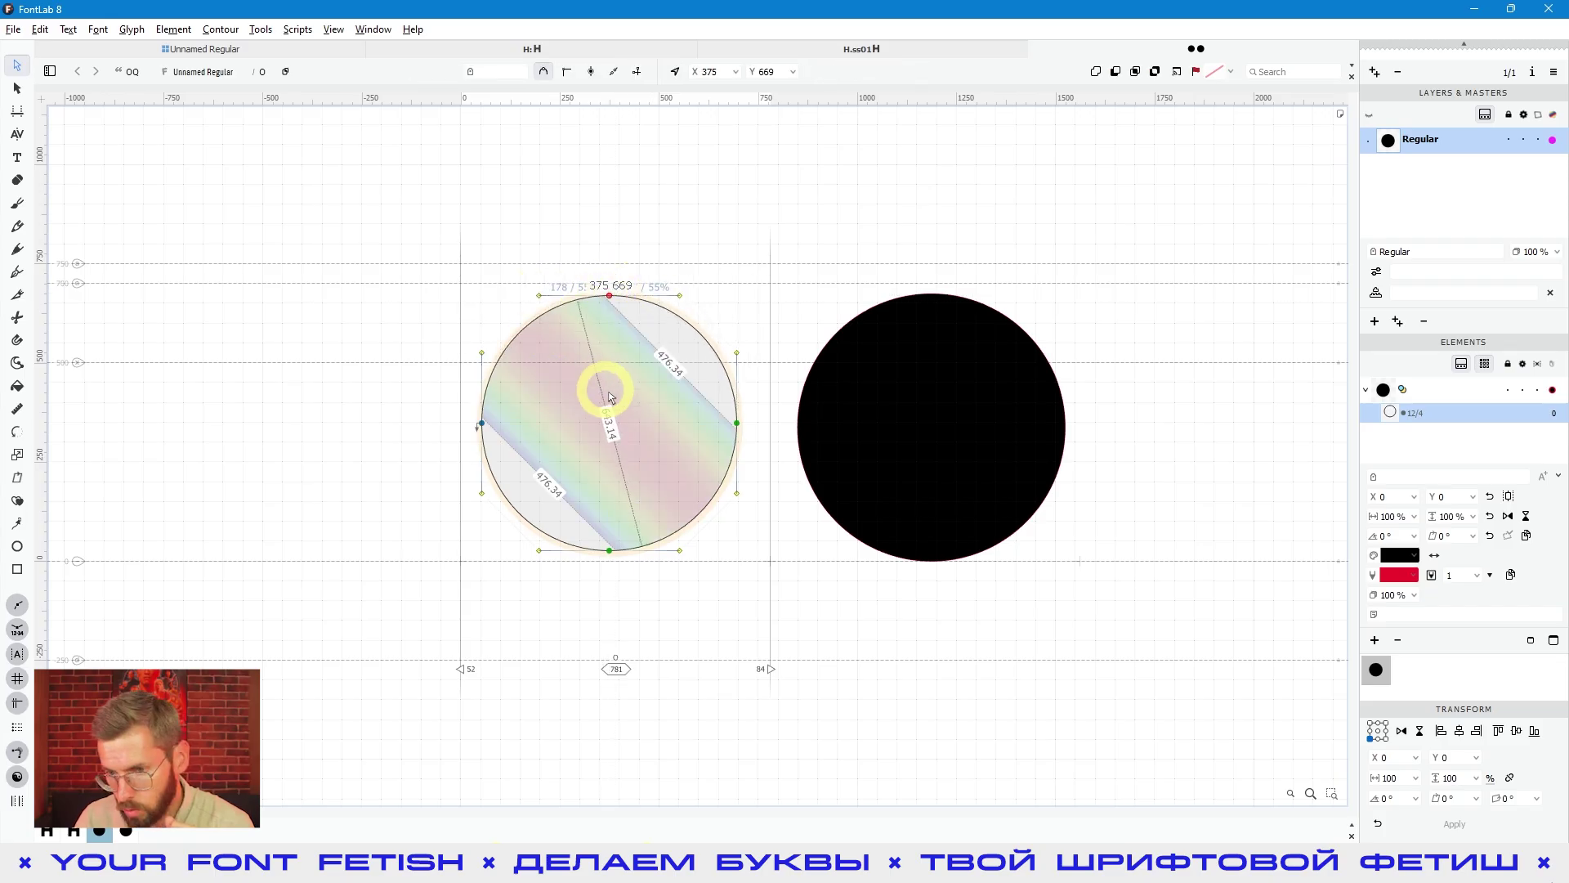
left_click(1426, 411)
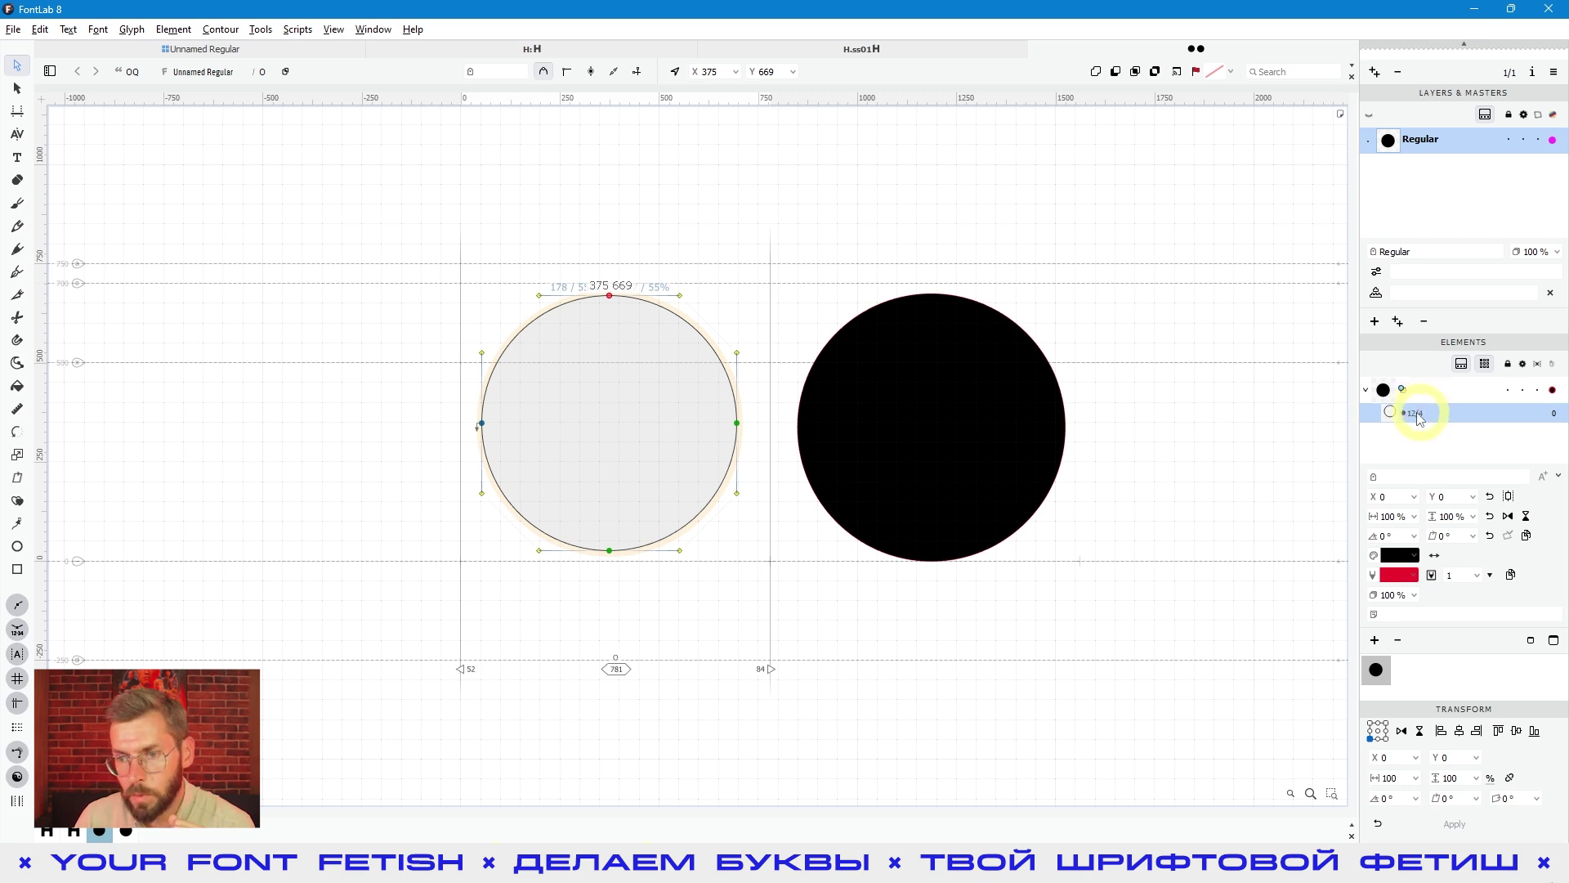
Compare the handle pairs of the left circle's upper-left, upper-right and lower-right curve segments
left_click_drag(559, 252, 468, 358)
left_click_drag(669, 238, 737, 363)
left_click_drag(674, 599, 746, 492)
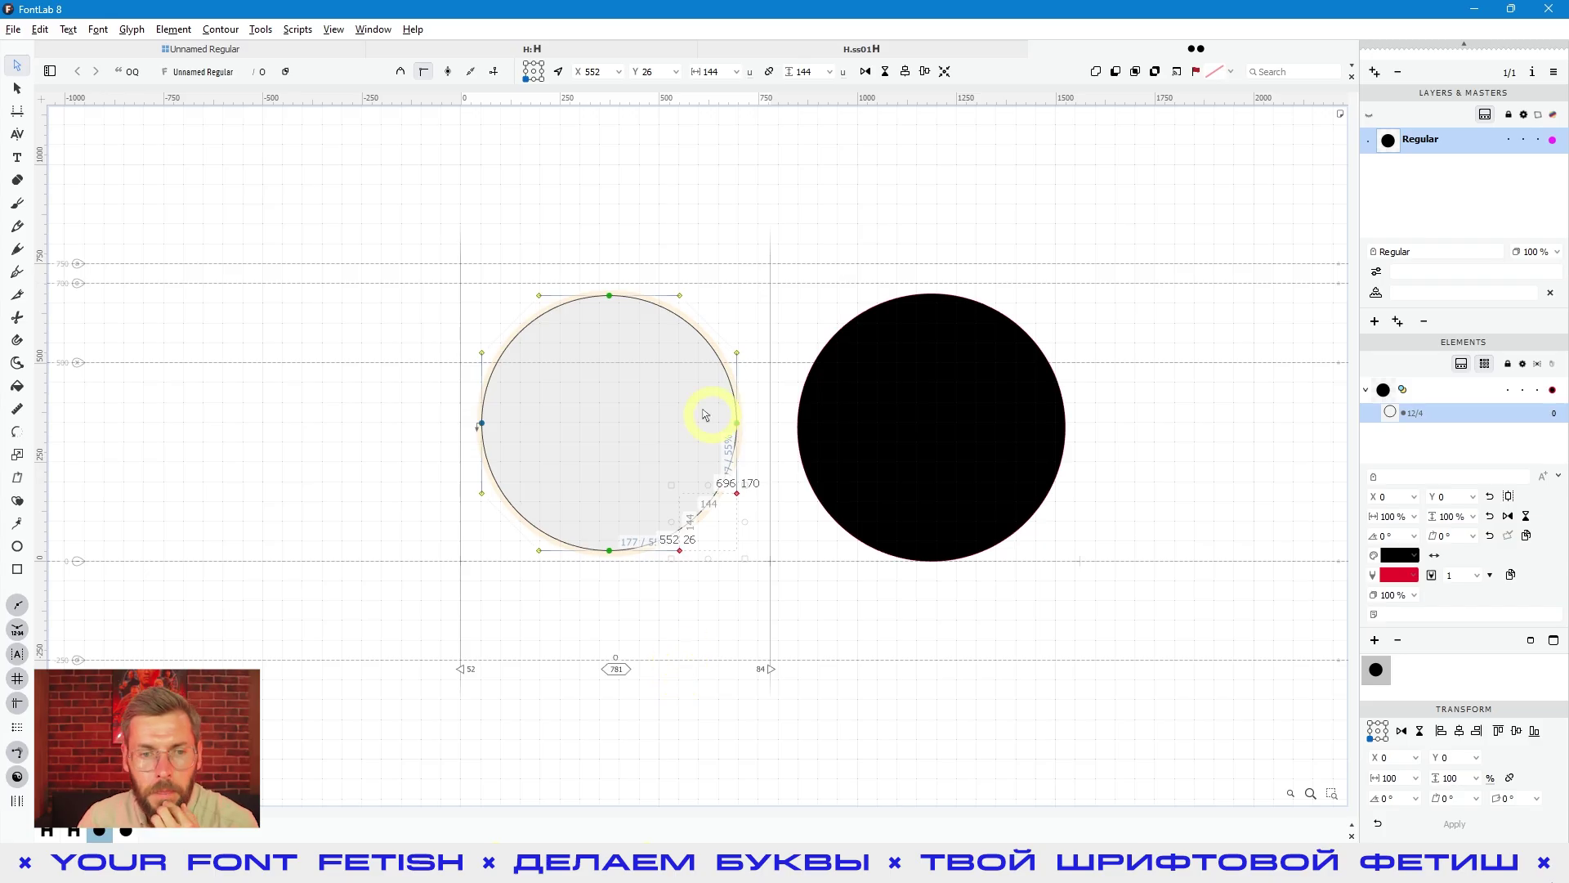
left_click(617, 336)
Pull the left handle of the left circle's top node down and outward to about X 0, Y 438
left_click_drag(578, 262, 524, 363)
mouse_move(538, 295)
left_mouse_down()
mouse_move(501, 300)
mouse_move(517, 280)
mouse_move(527, 331)
mouse_move(527, 266)
mouse_move(527, 342)
left_mouse_up()
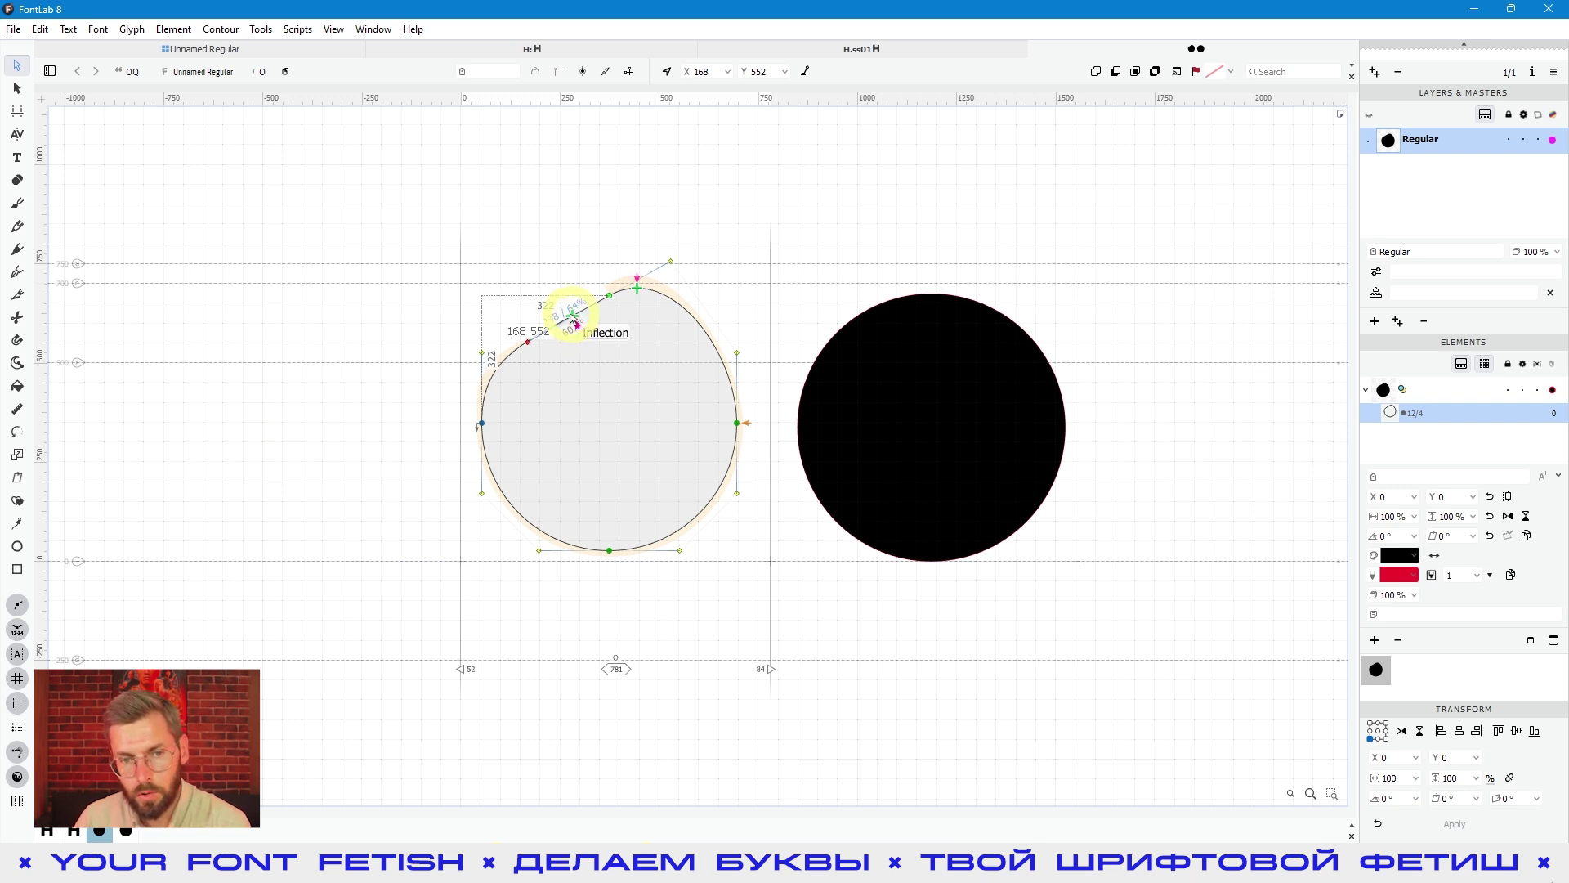
left_click_drag(530, 346, 455, 390)
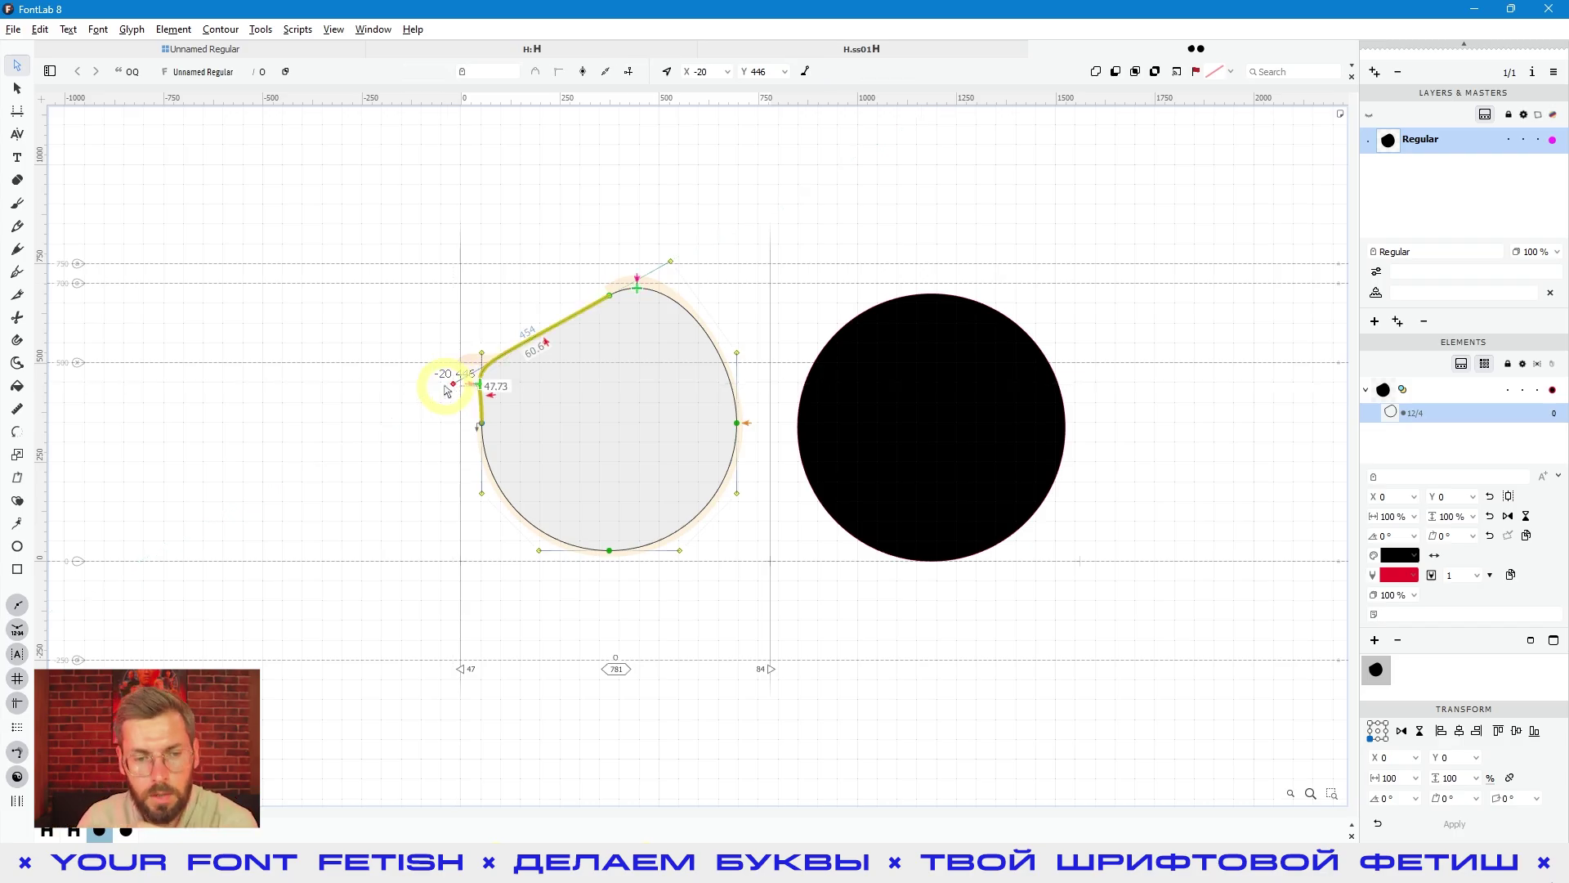
mouse_move(455, 391)
left_mouse_down()
mouse_move(467, 399)
mouse_move(515, 344)
mouse_move(518, 295)
mouse_move(480, 326)
mouse_move(460, 386)
left_mouse_up()
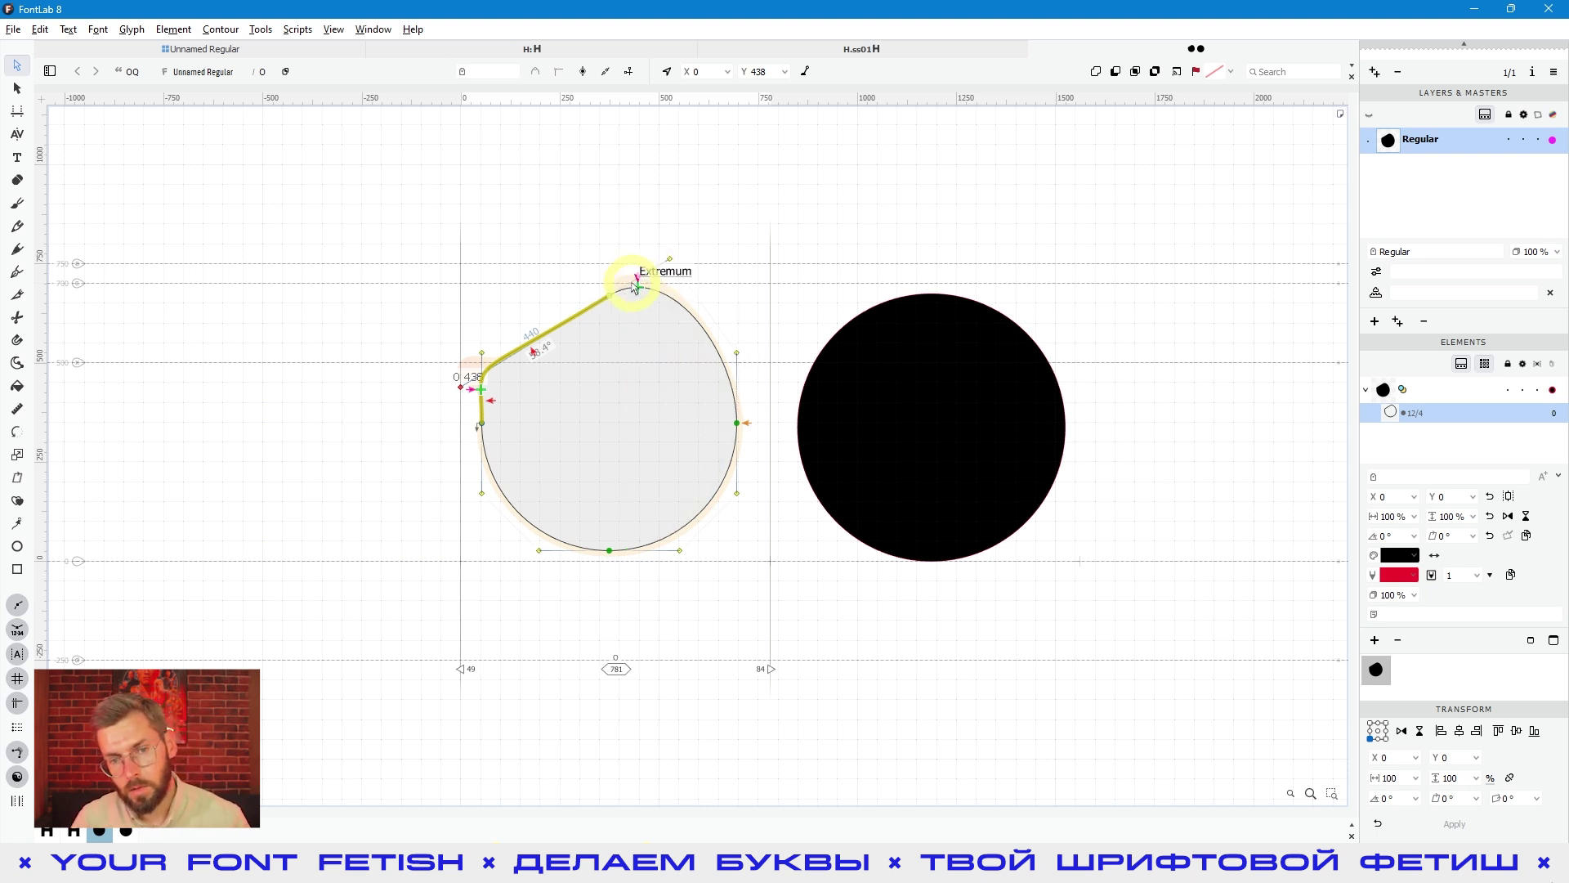
Raise the top node's right handle to about X 527, Y 840, and level the node's handles horizontally, slightly longer than originally
left_click(638, 285)
left_click_drag(670, 267, 670, 231)
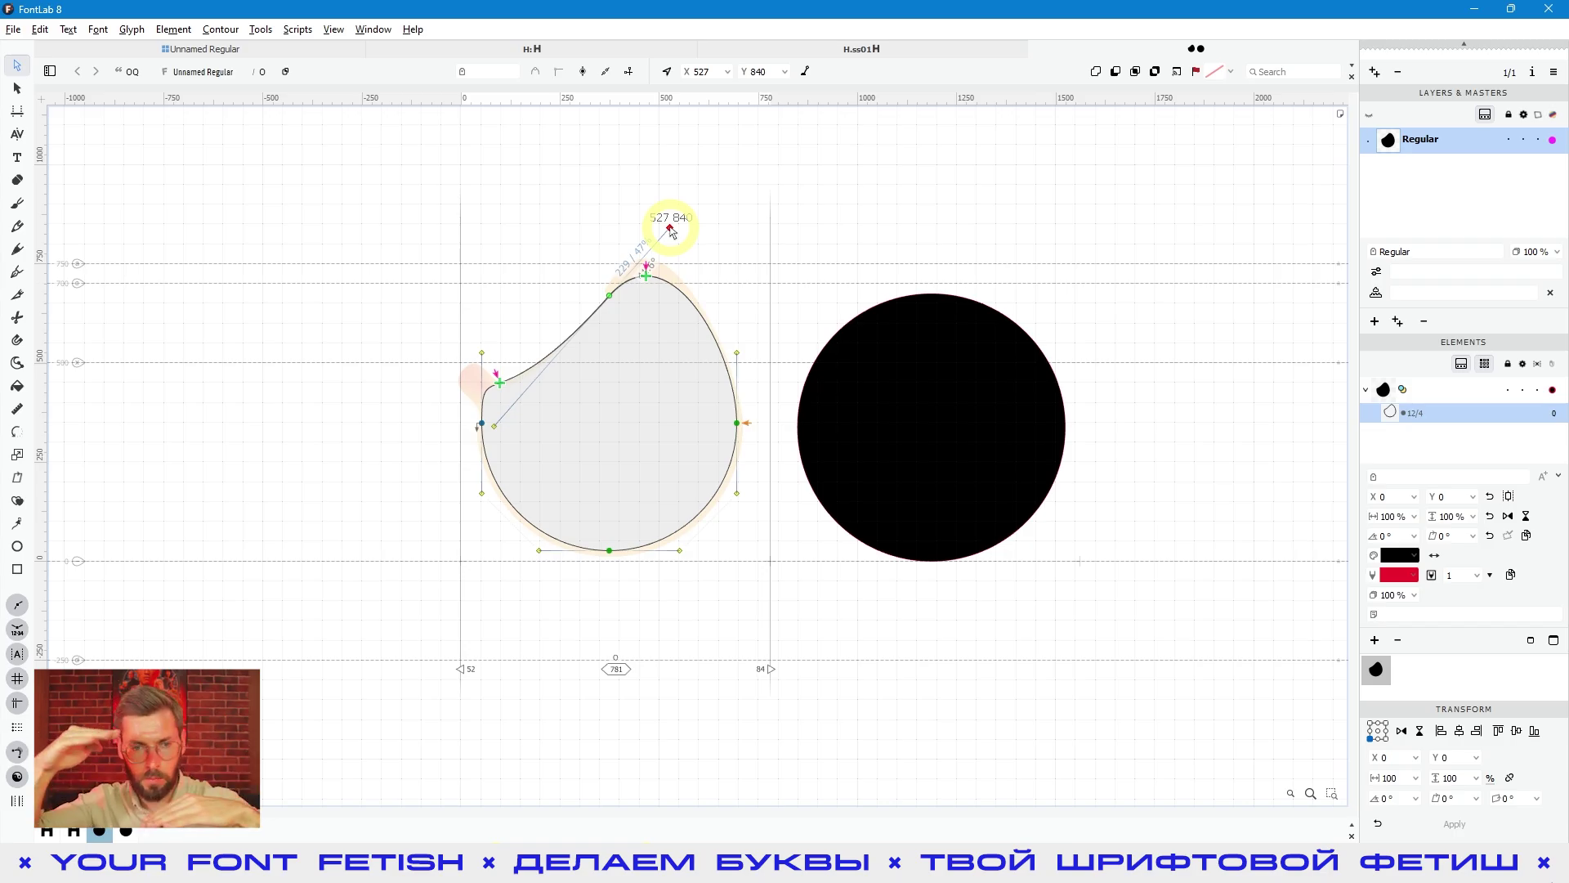
left_click_drag(670, 231, 509, 297)
left_click(628, 388)
left_click_drag(690, 408, 687, 414)
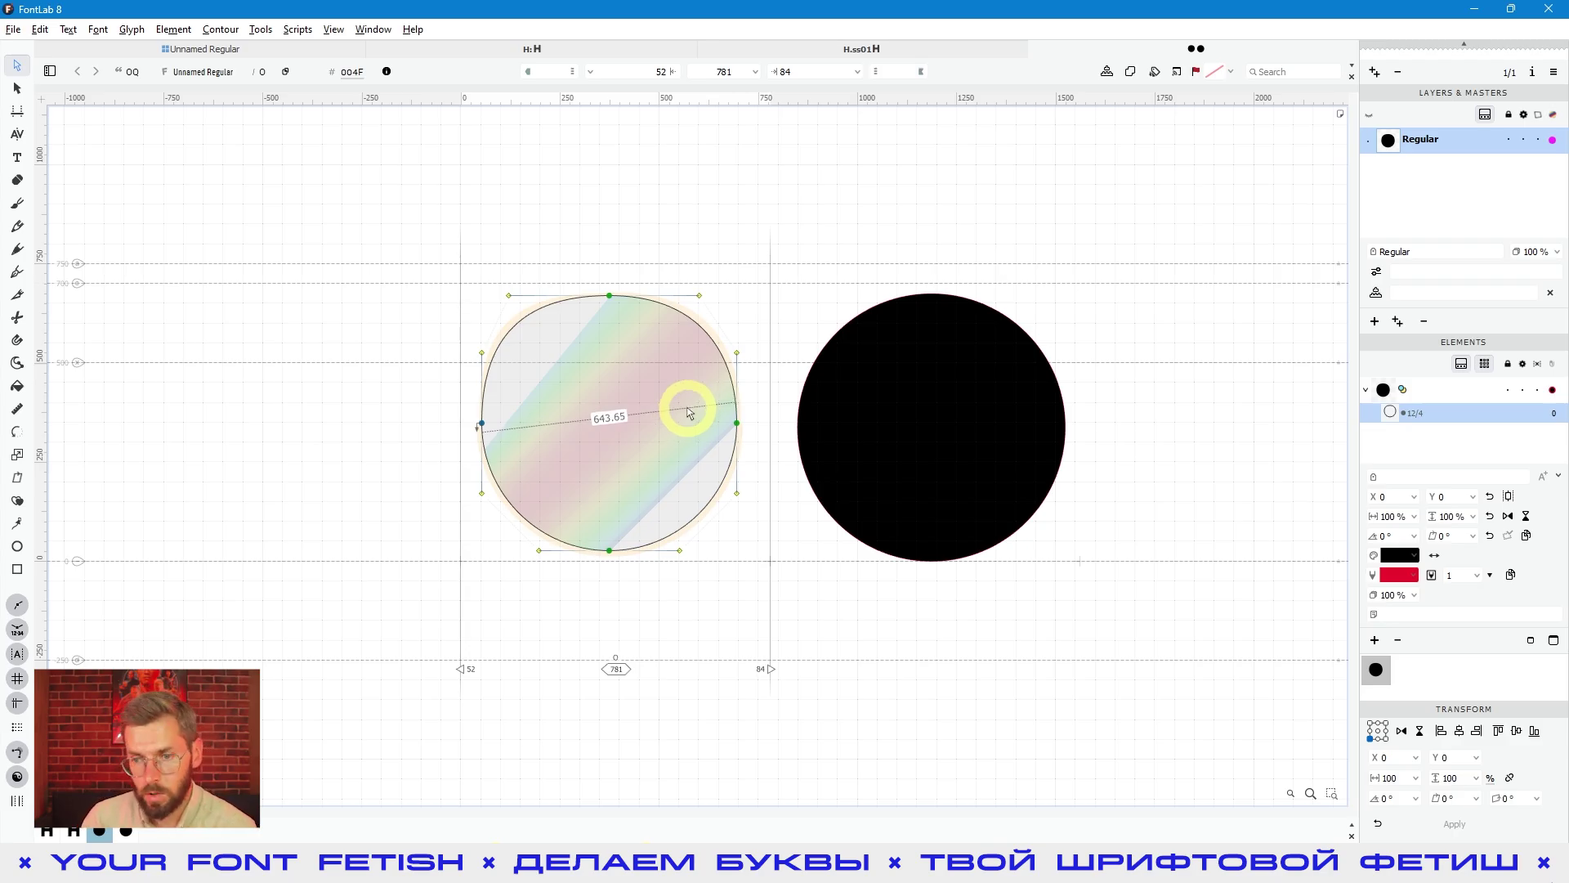
left_click_drag(691, 411, 703, 409)
Make the right circle the active glyph and examine its vertical and horizontal pairs of on-curve nodes
left_click(967, 439)
left_click_drag(967, 439, 953, 395)
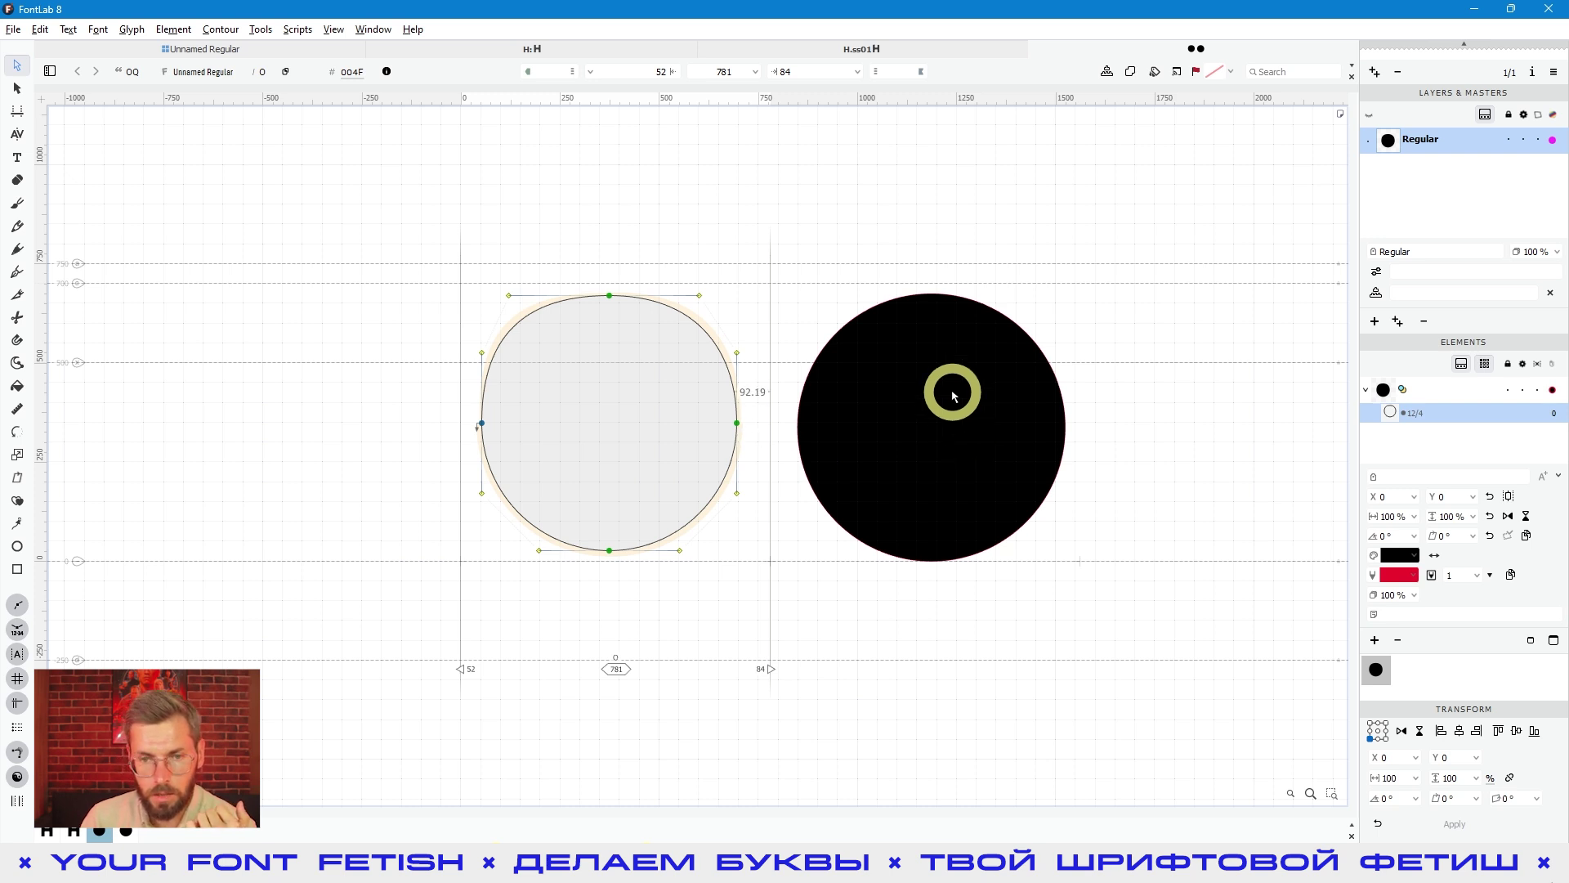
double_click(953, 396)
left_click_drag(919, 250, 939, 606)
left_click_drag(1100, 418, 772, 442)
left_click(1107, 697)
Switch to the left circle and back to the right one to compare their point structures
key("space")
double_click(645, 427)
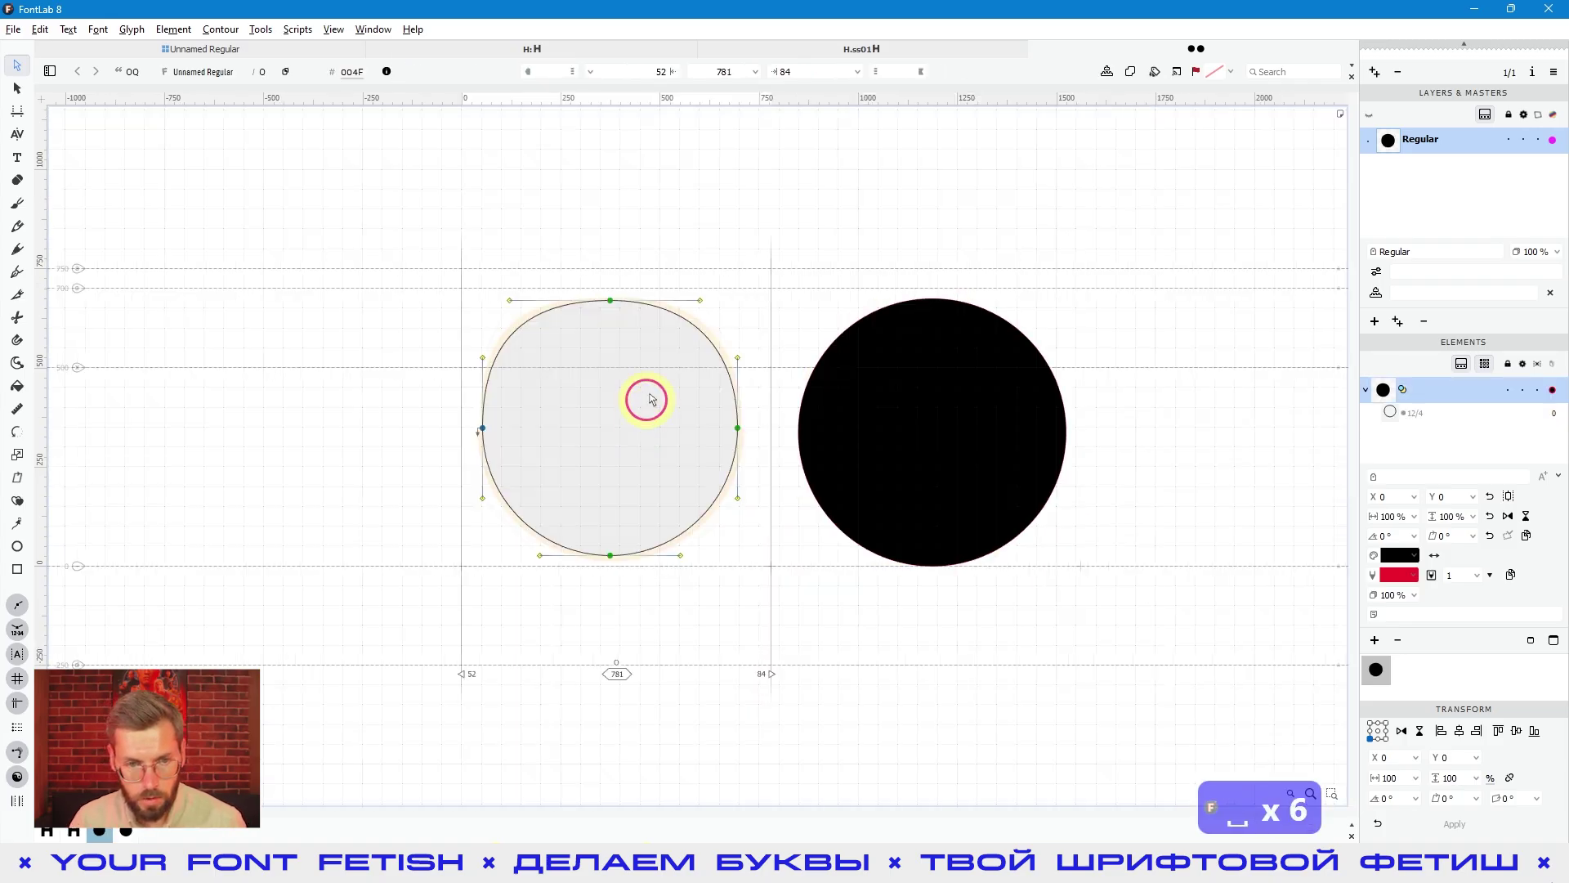
double_click(988, 424)
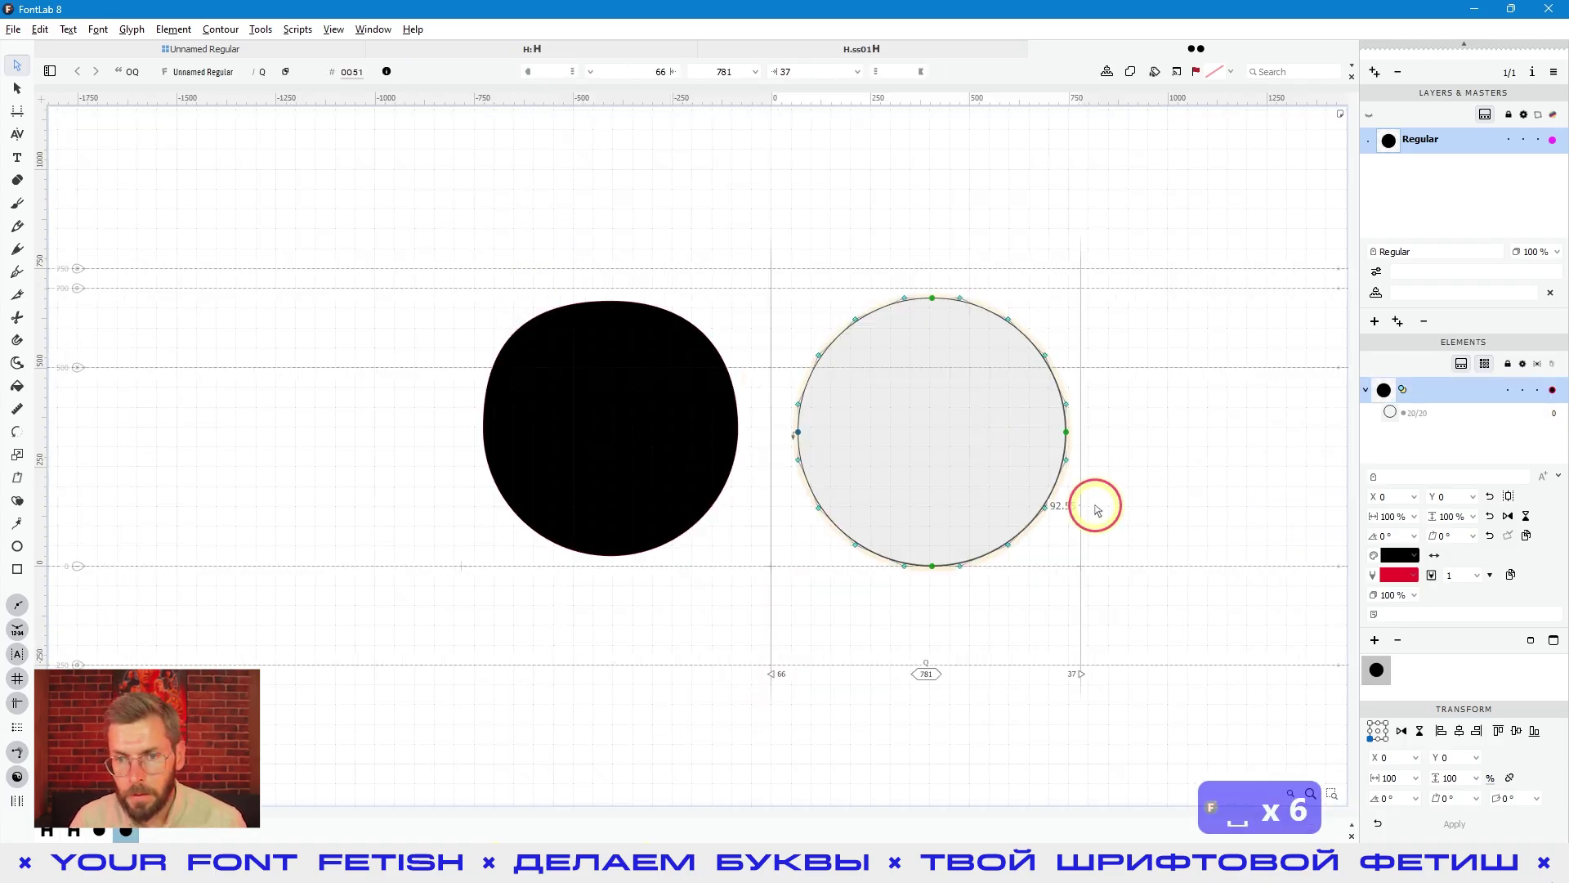
key("space")
left_click_drag(1095, 508, 972, 496)
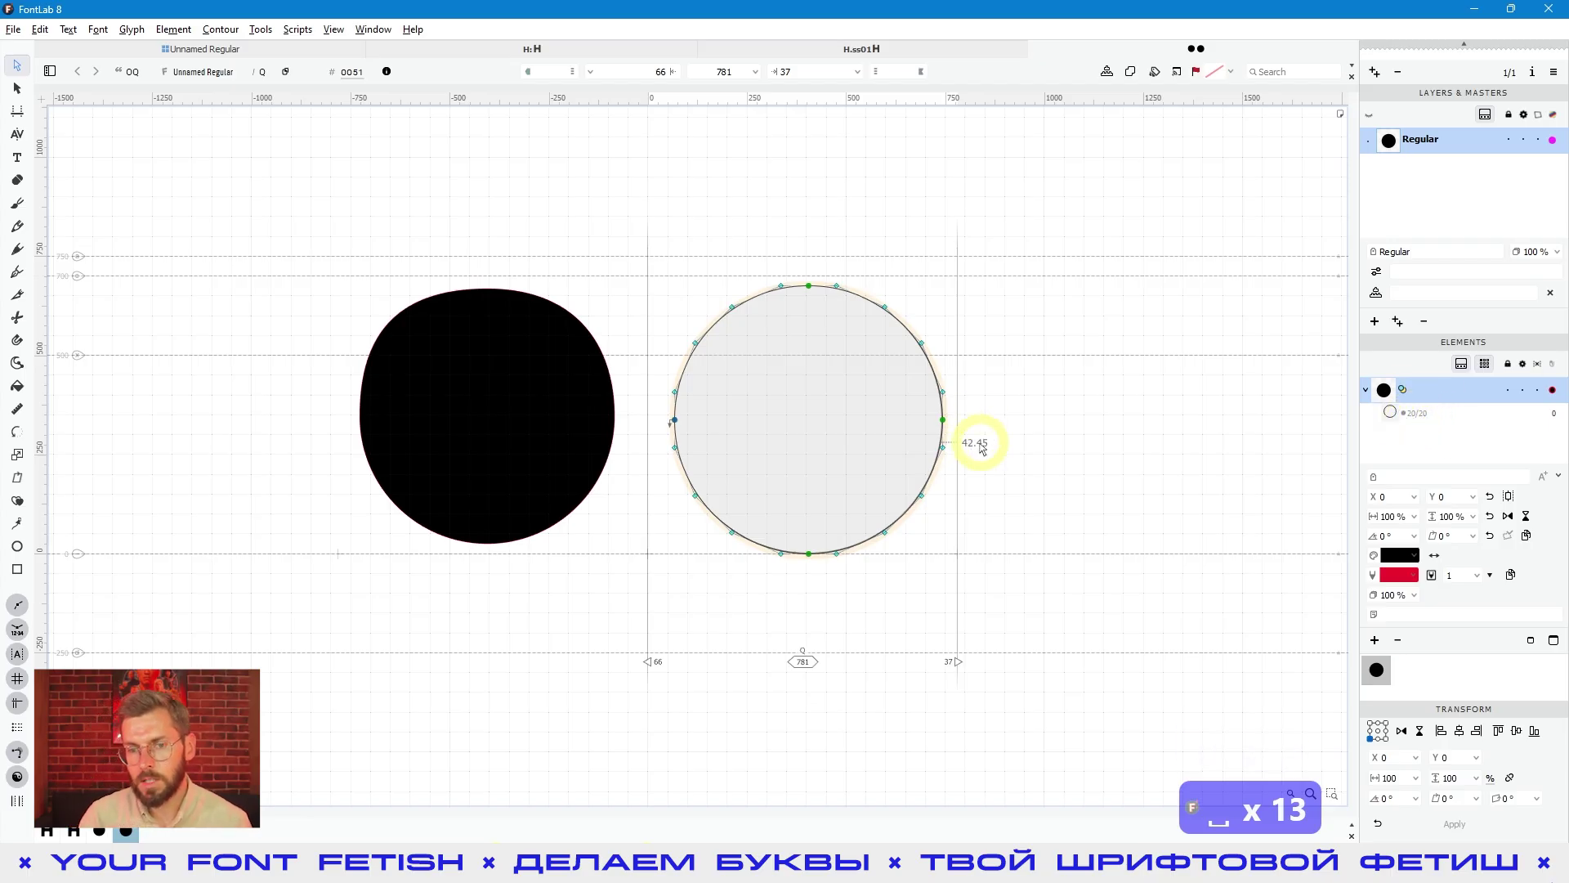
Take a closer look at the right circle's on-curve nodes and the TrueType off-curve points between them
left_click(1005, 460)
left_click_drag(672, 447, 799, 414)
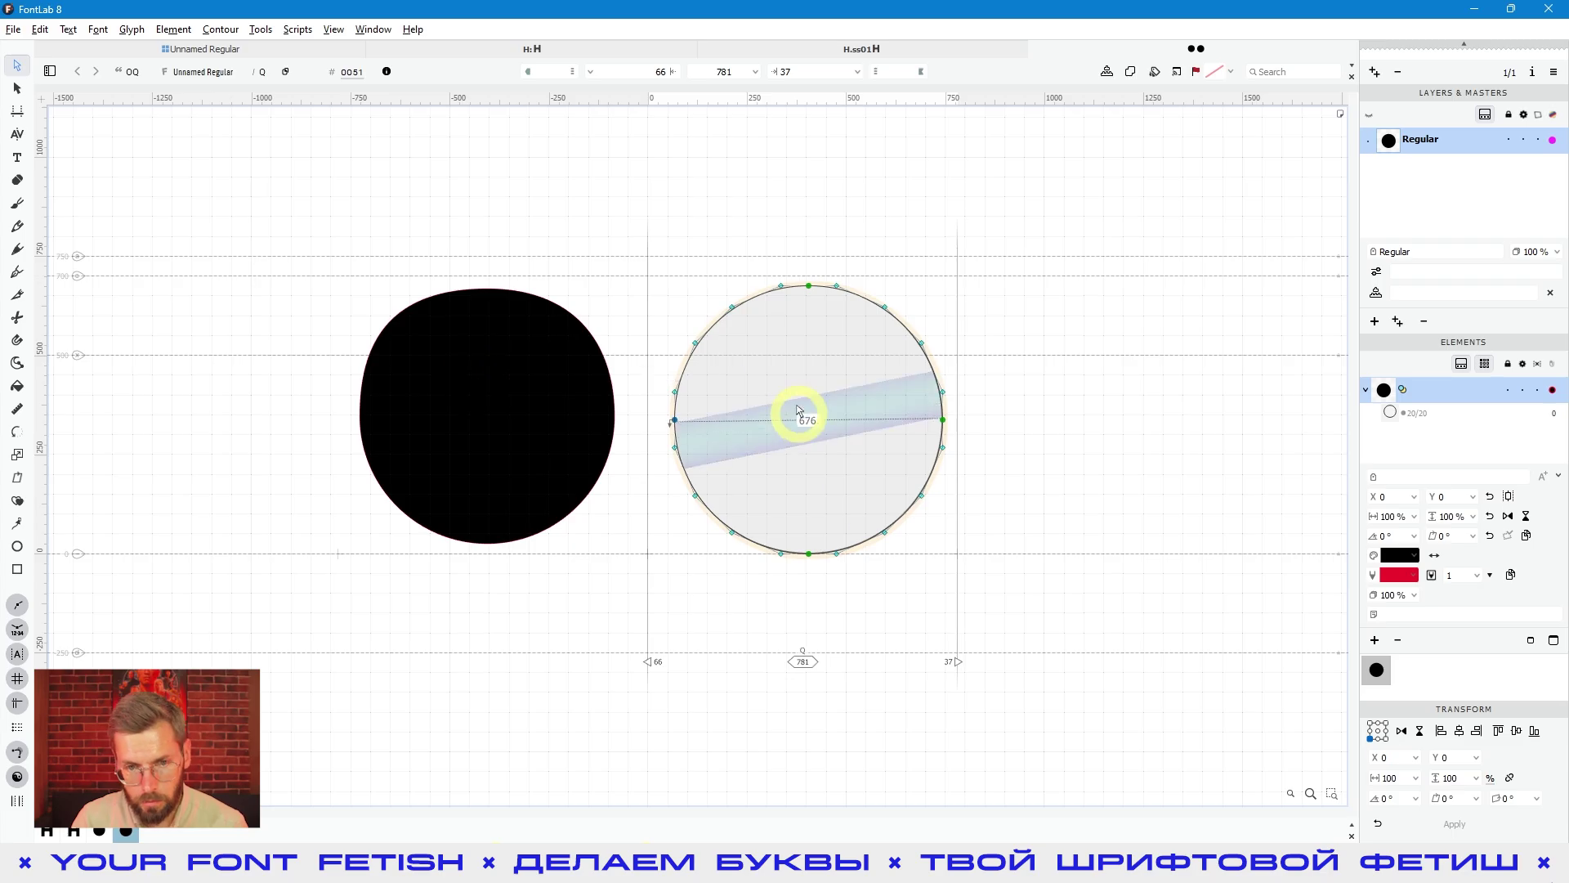
left_click_drag(806, 255, 821, 573)
left_click_drag(973, 409, 679, 424)
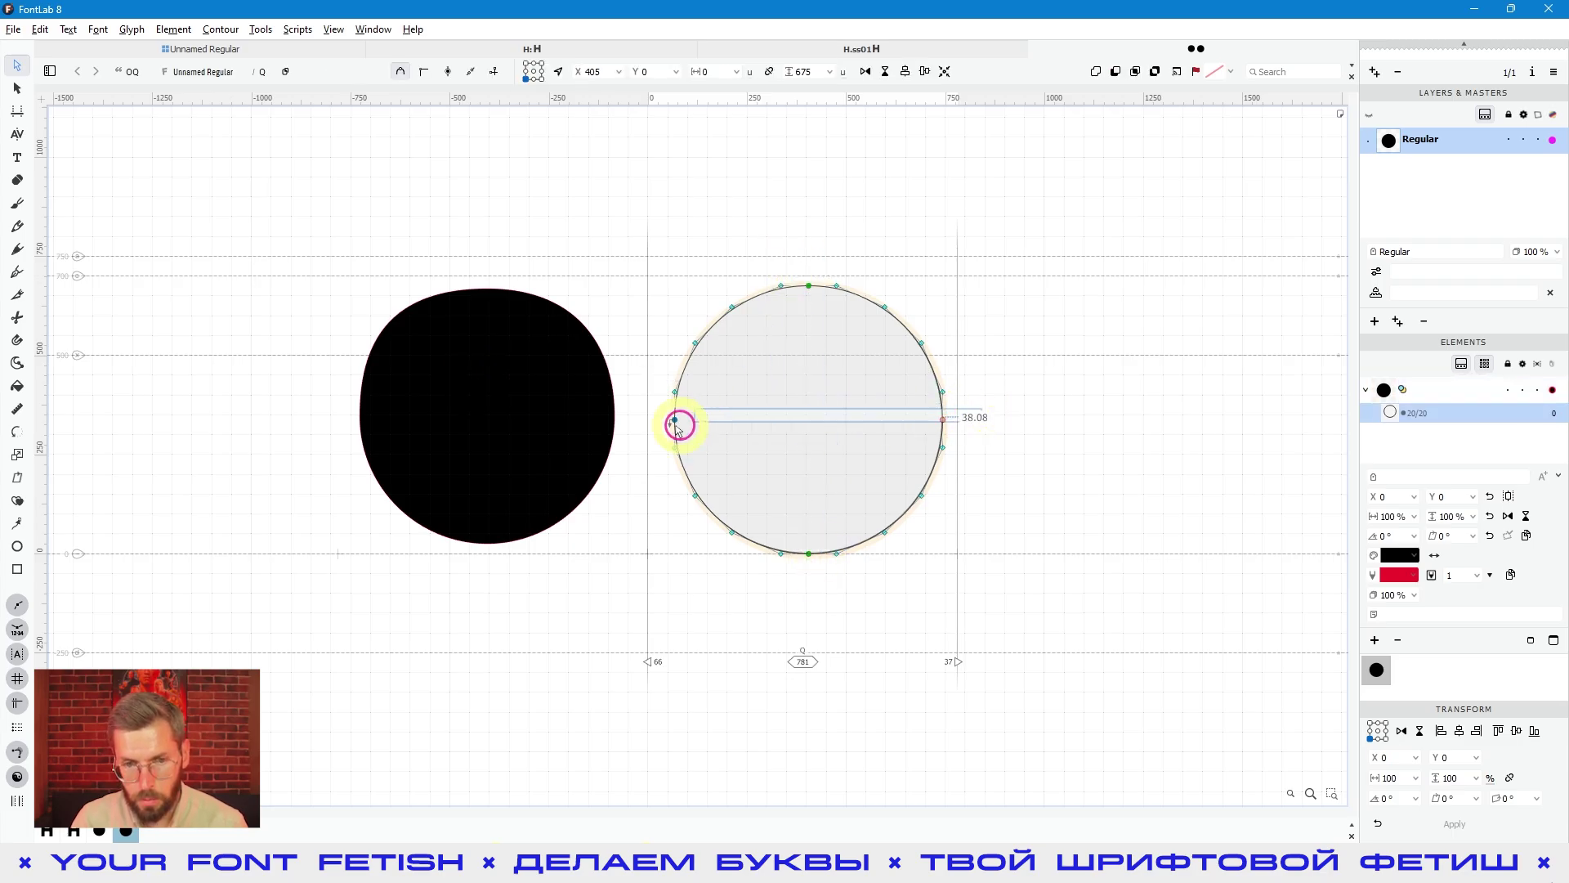
scroll(866, 362, "up", 3)
left_click_drag(637, 646, 851, 360)
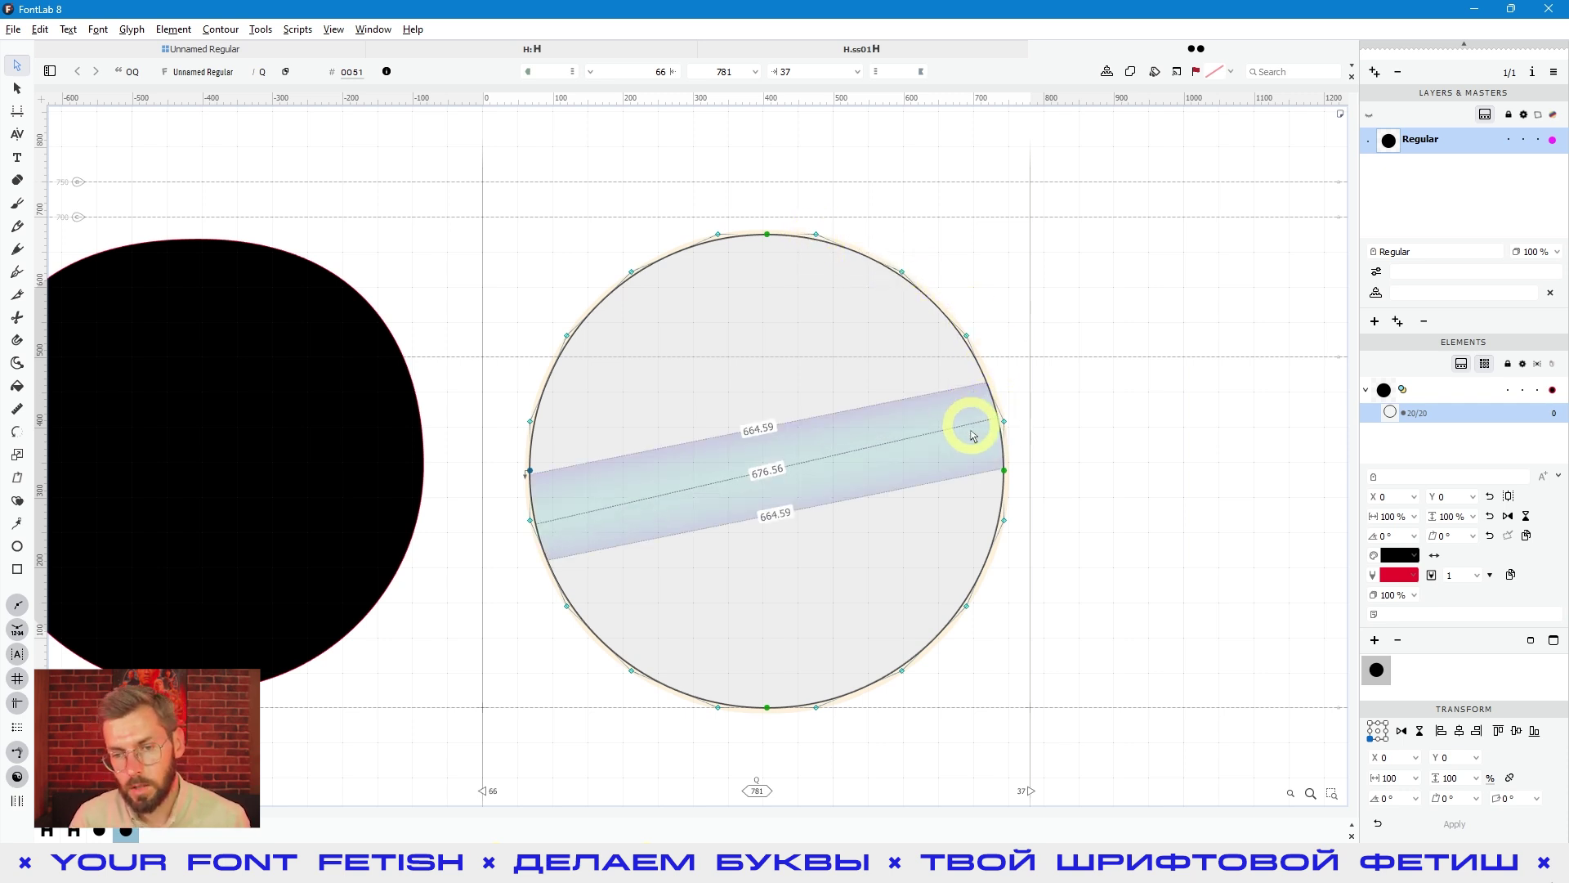
Move the off-curve points of the right circle's upper-right quarter individually to distort its TrueType curve
left_click_drag(1004, 422, 1030, 398)
left_click_drag(968, 339, 978, 226)
left_click_drag(817, 235, 839, 259)
Delete one off-curve point in the right circle's upper-right quarter and move the neighbouring one to about X 719, Y 593
left_click_drag(1023, 193, 942, 258)
key("Delete")
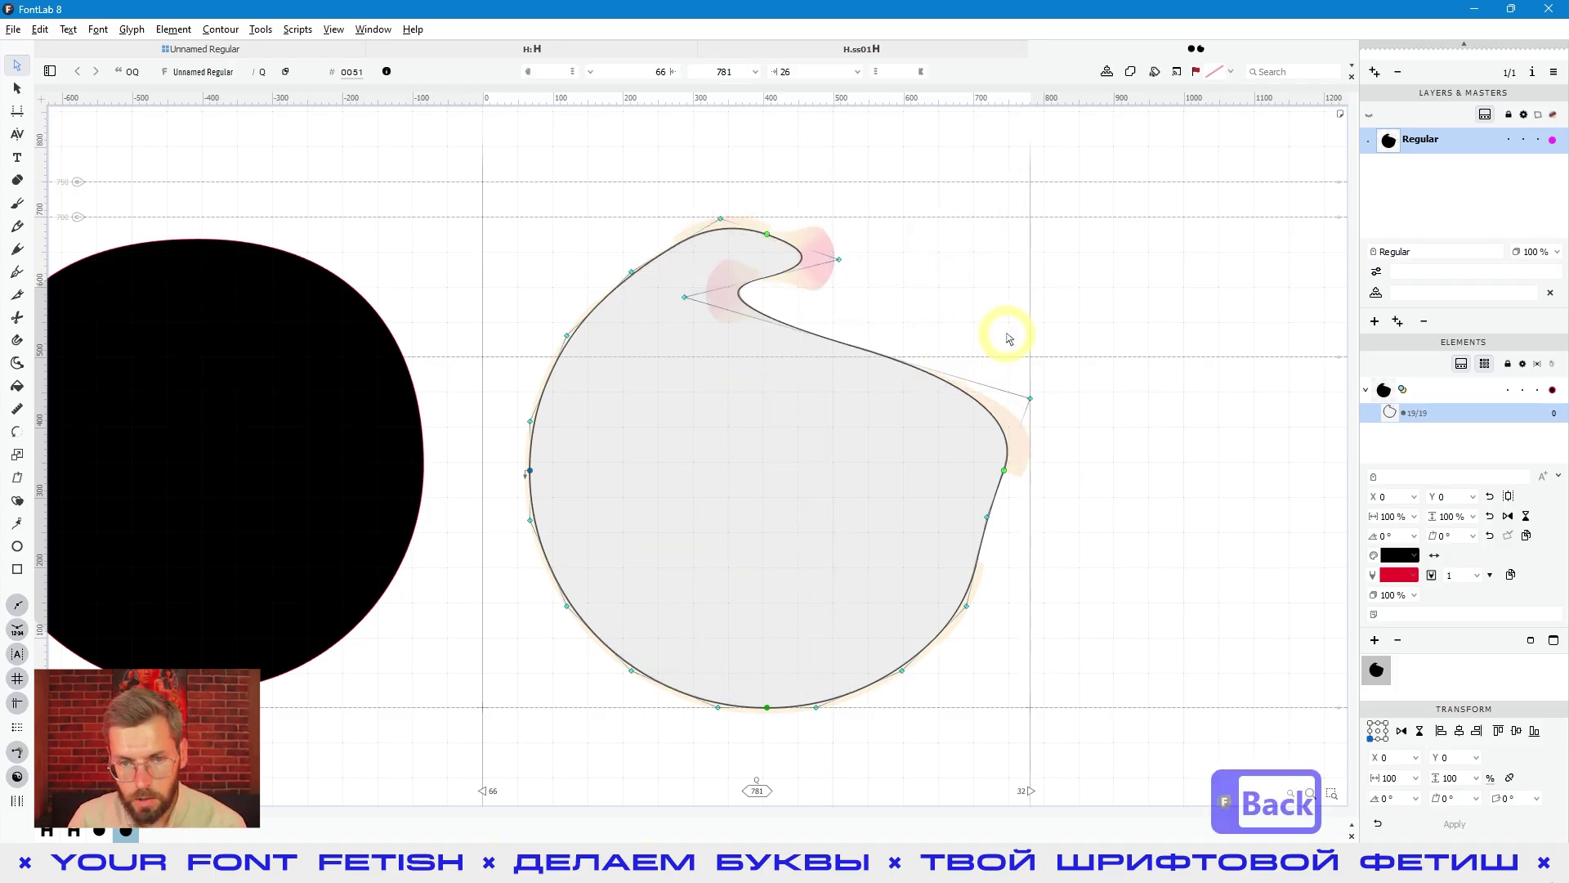
left_click(713, 306)
left_click_drag(712, 306, 987, 294)
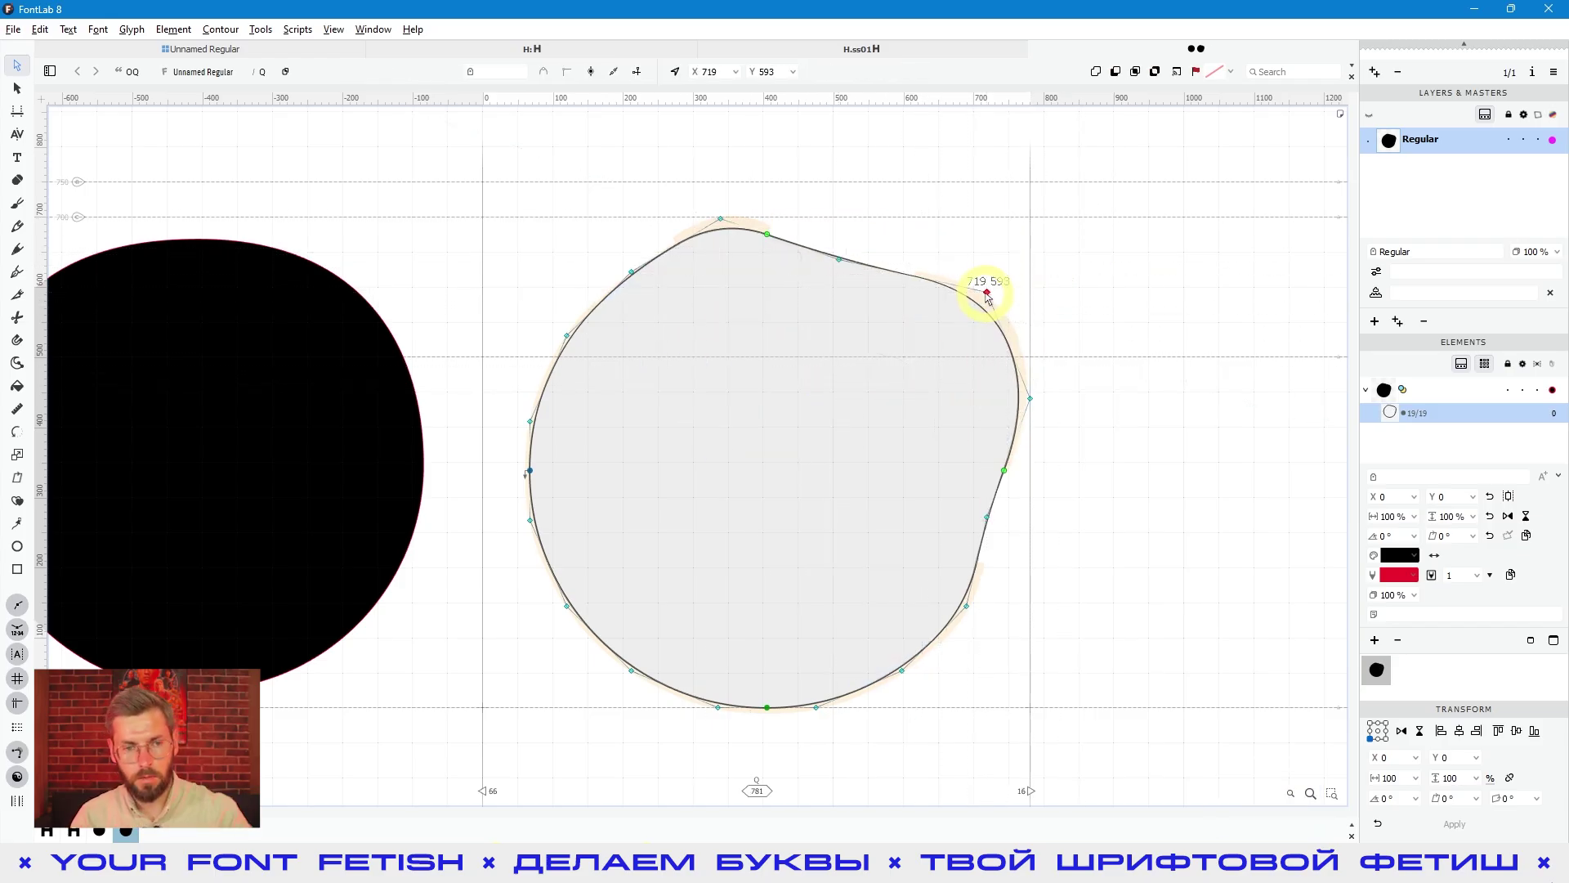
Delete both Bézier handles of the left circle's upper-right curve segment to make it a straight line
double_click(280, 427)
left_click_drag(838, 222, 753, 291)
key("BackSpace")
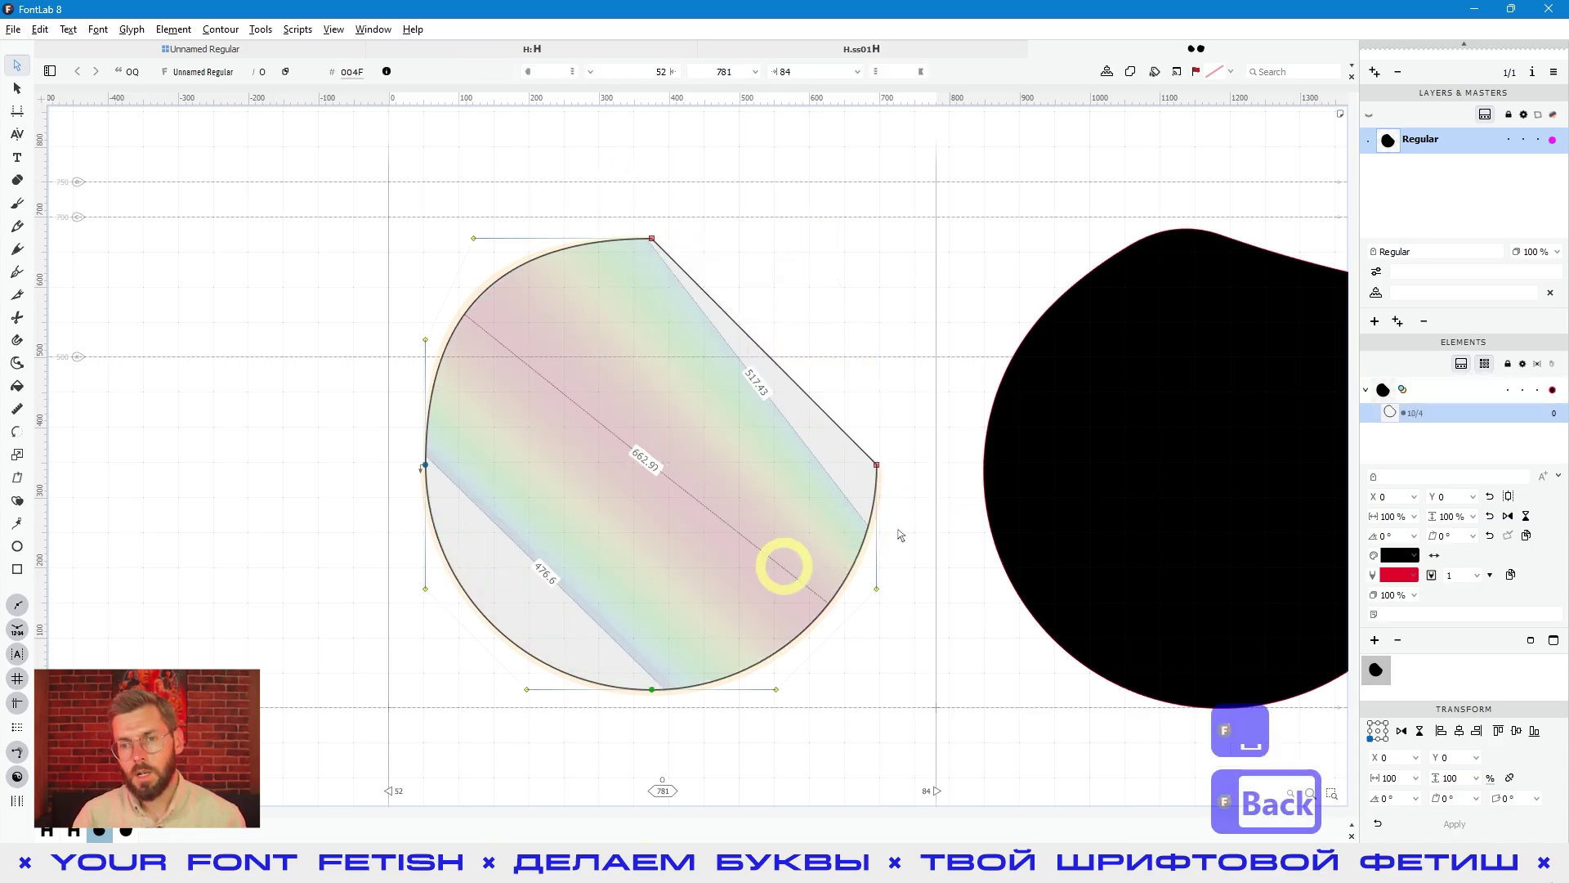
Switch to the TrueType shape and back to the PostScript shape to compare the effect of the deleted points
double_click(1183, 456)
key("space")
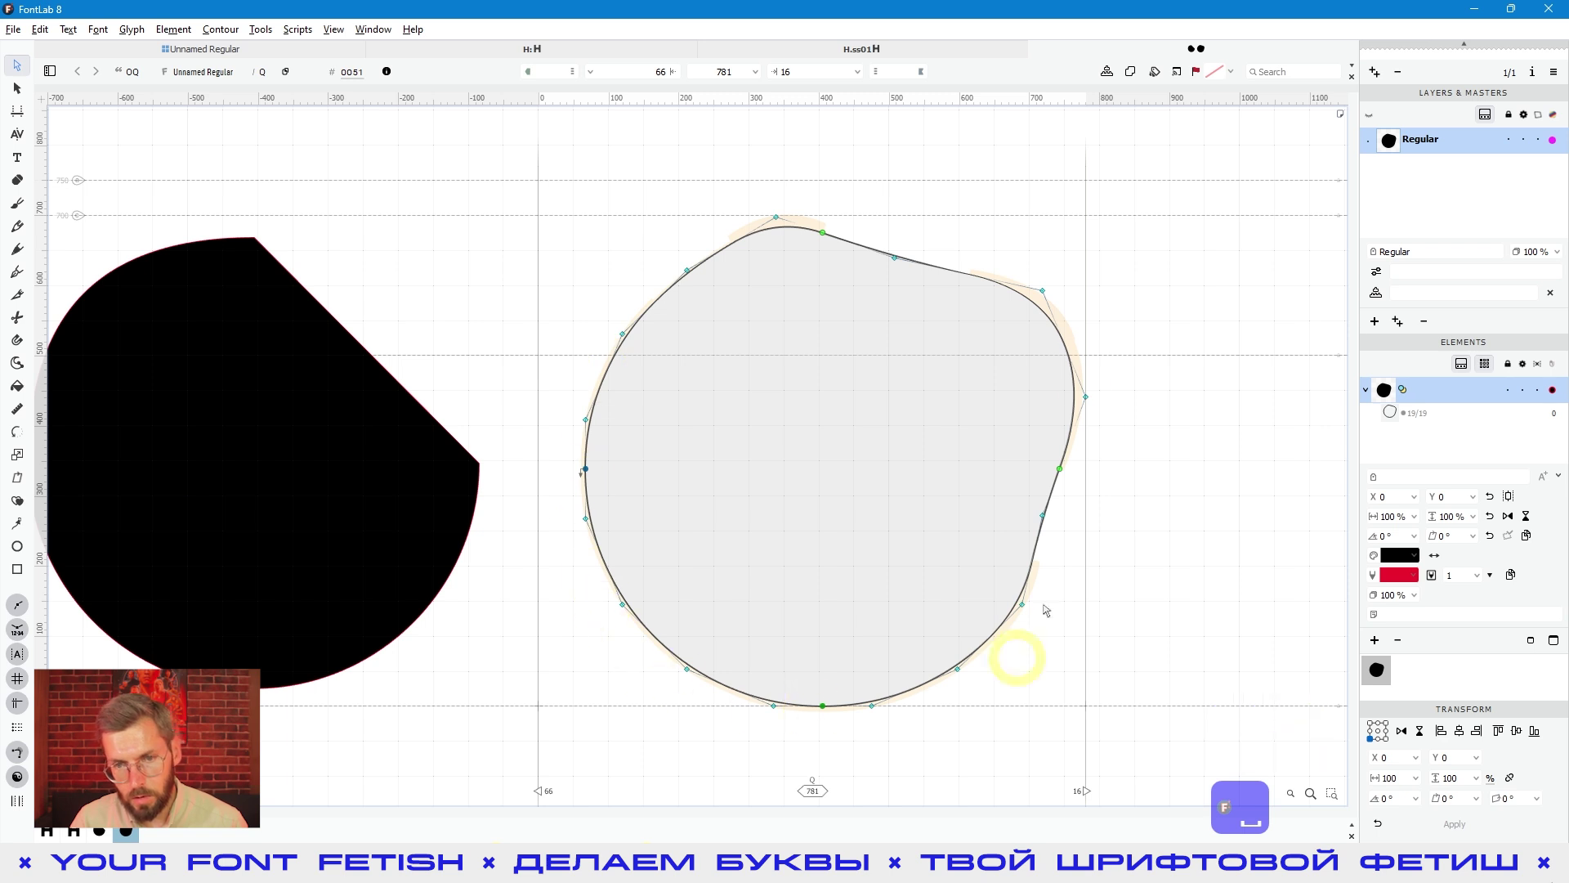
key("space")
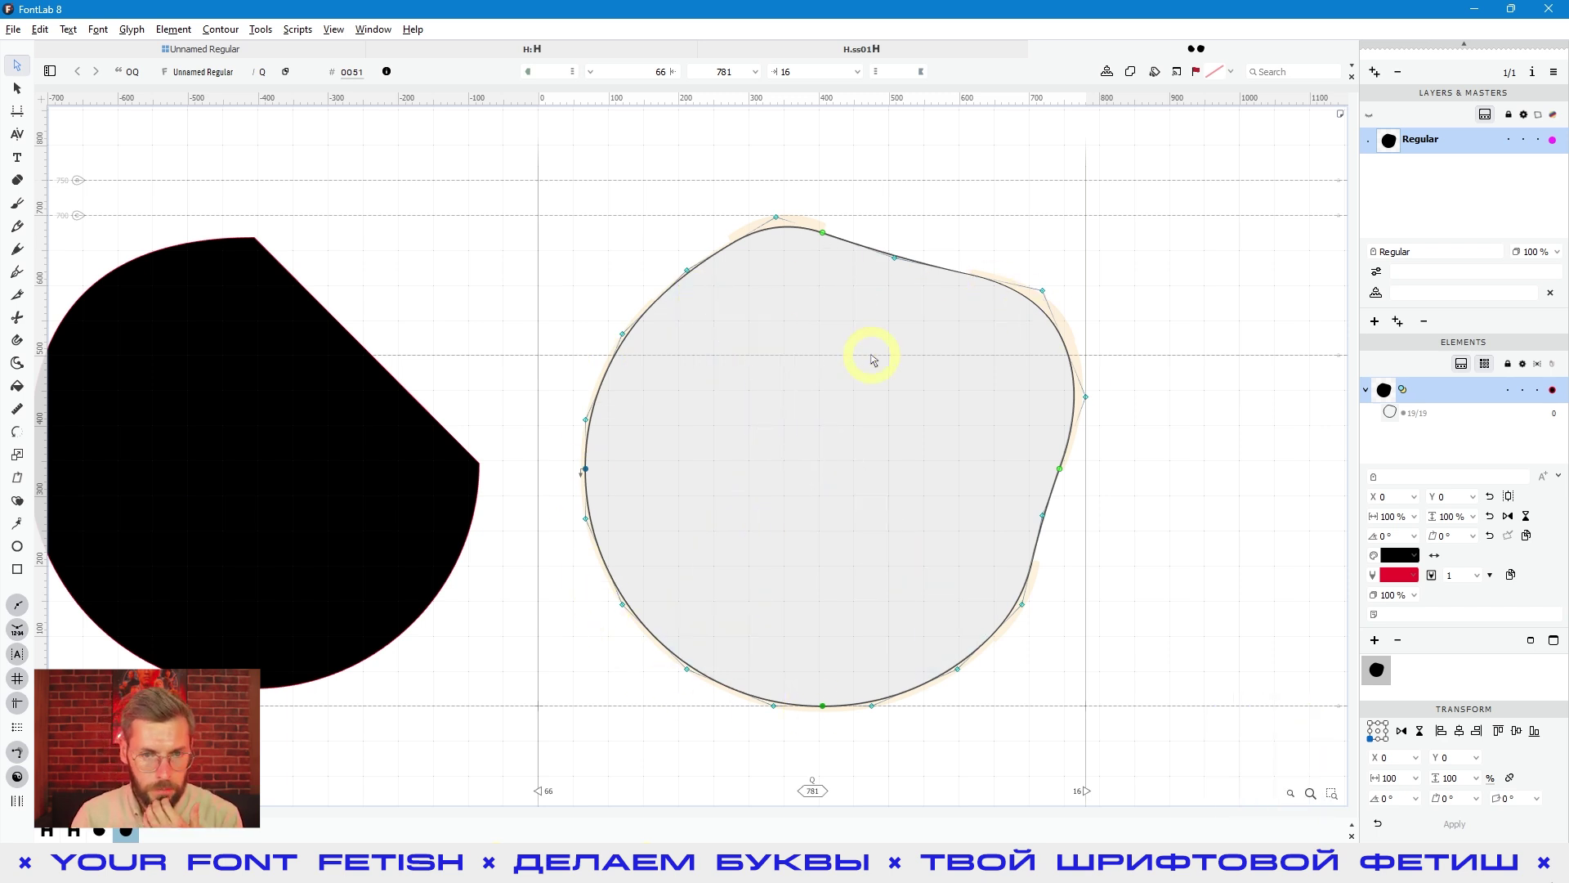
left_click(240, 491)
left_click_drag(364, 490, 571, 493)
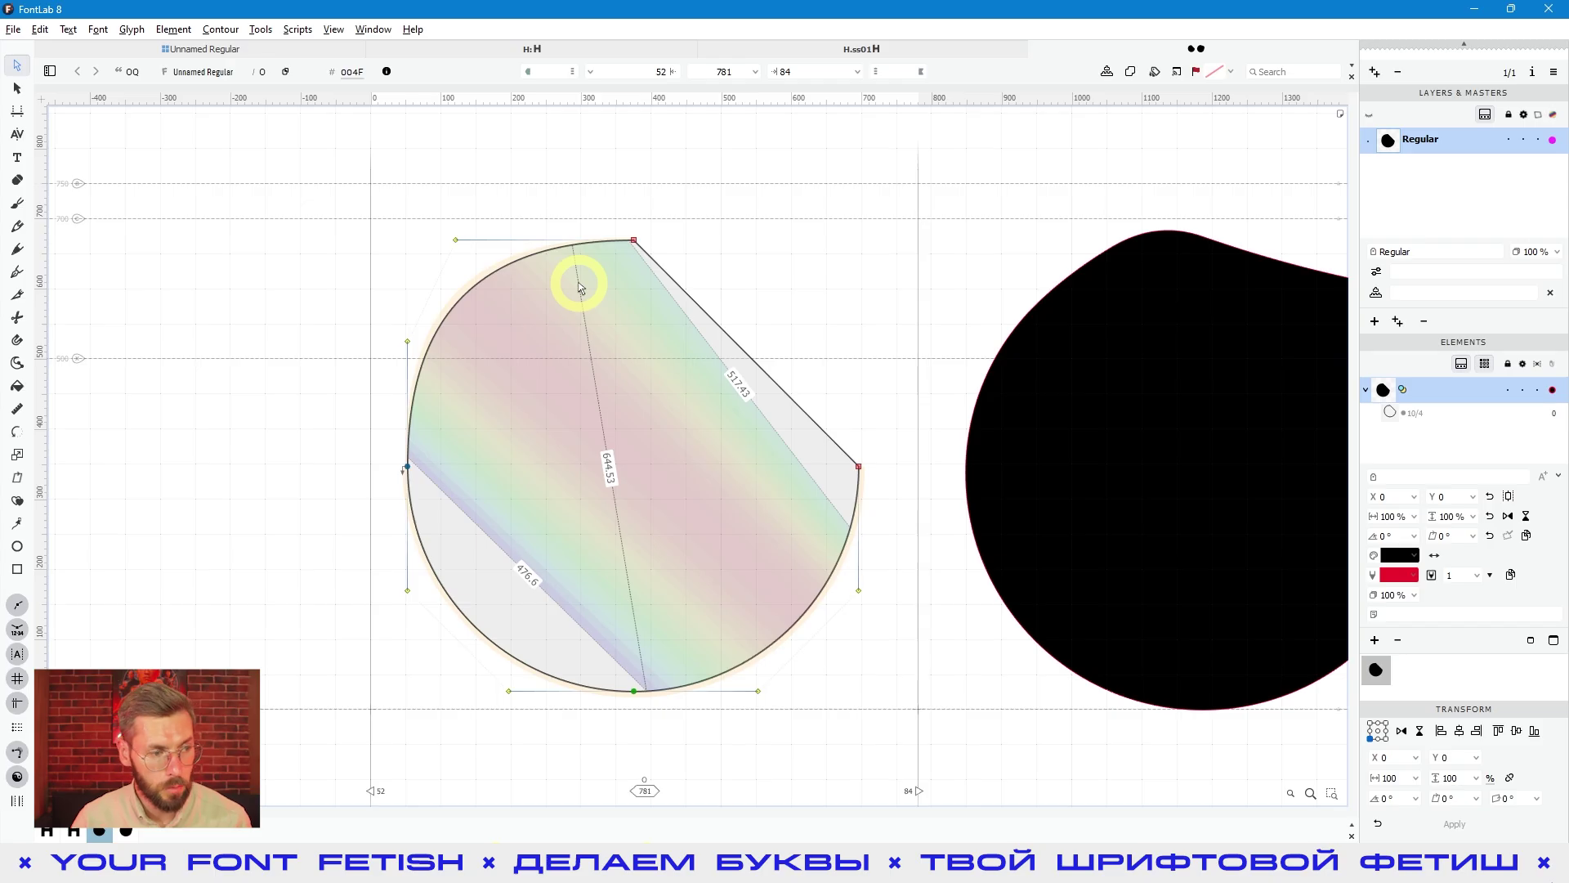
Convert the right circle's TrueType contour to PostScript curves
key("space")
left_click_drag(1068, 449, 1030, 385)
left_click(1055, 459)
key("space")
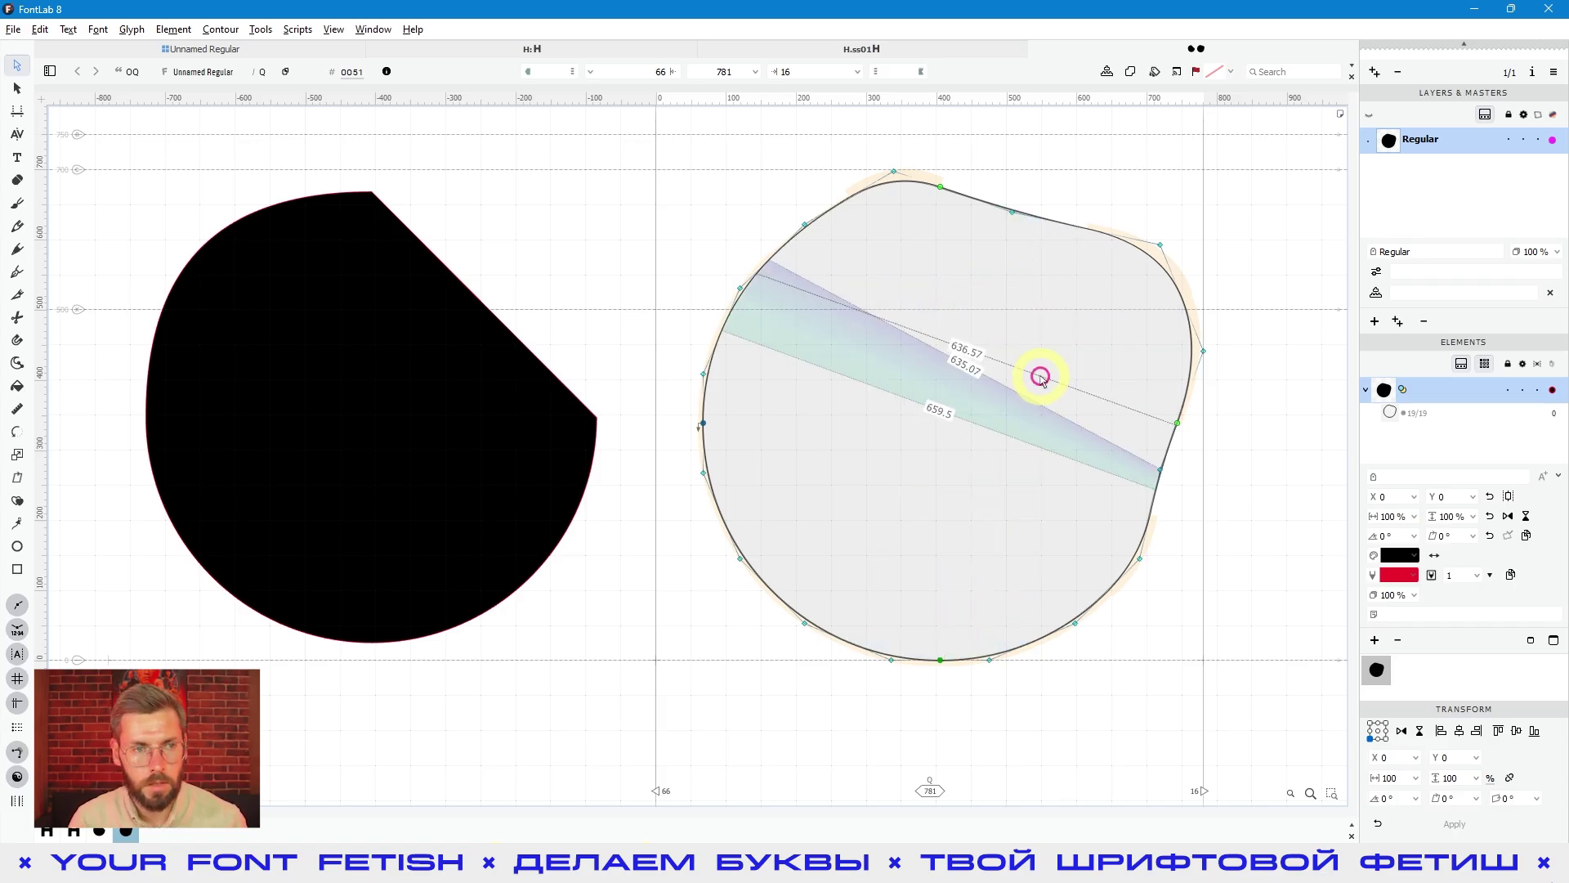
left_click(219, 30)
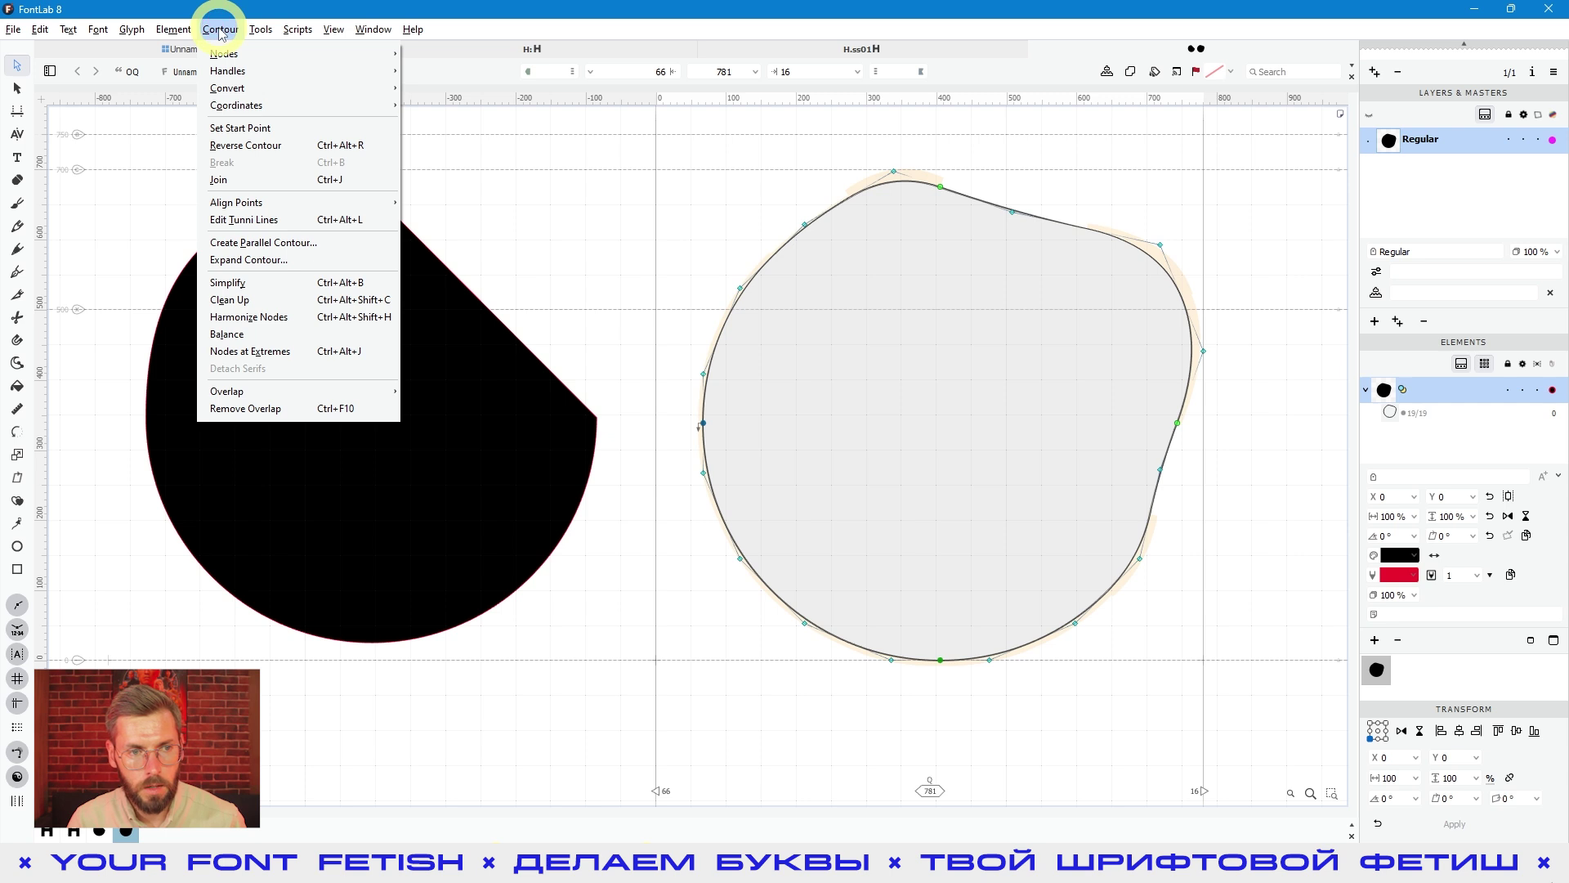
mouse_move(226, 88)
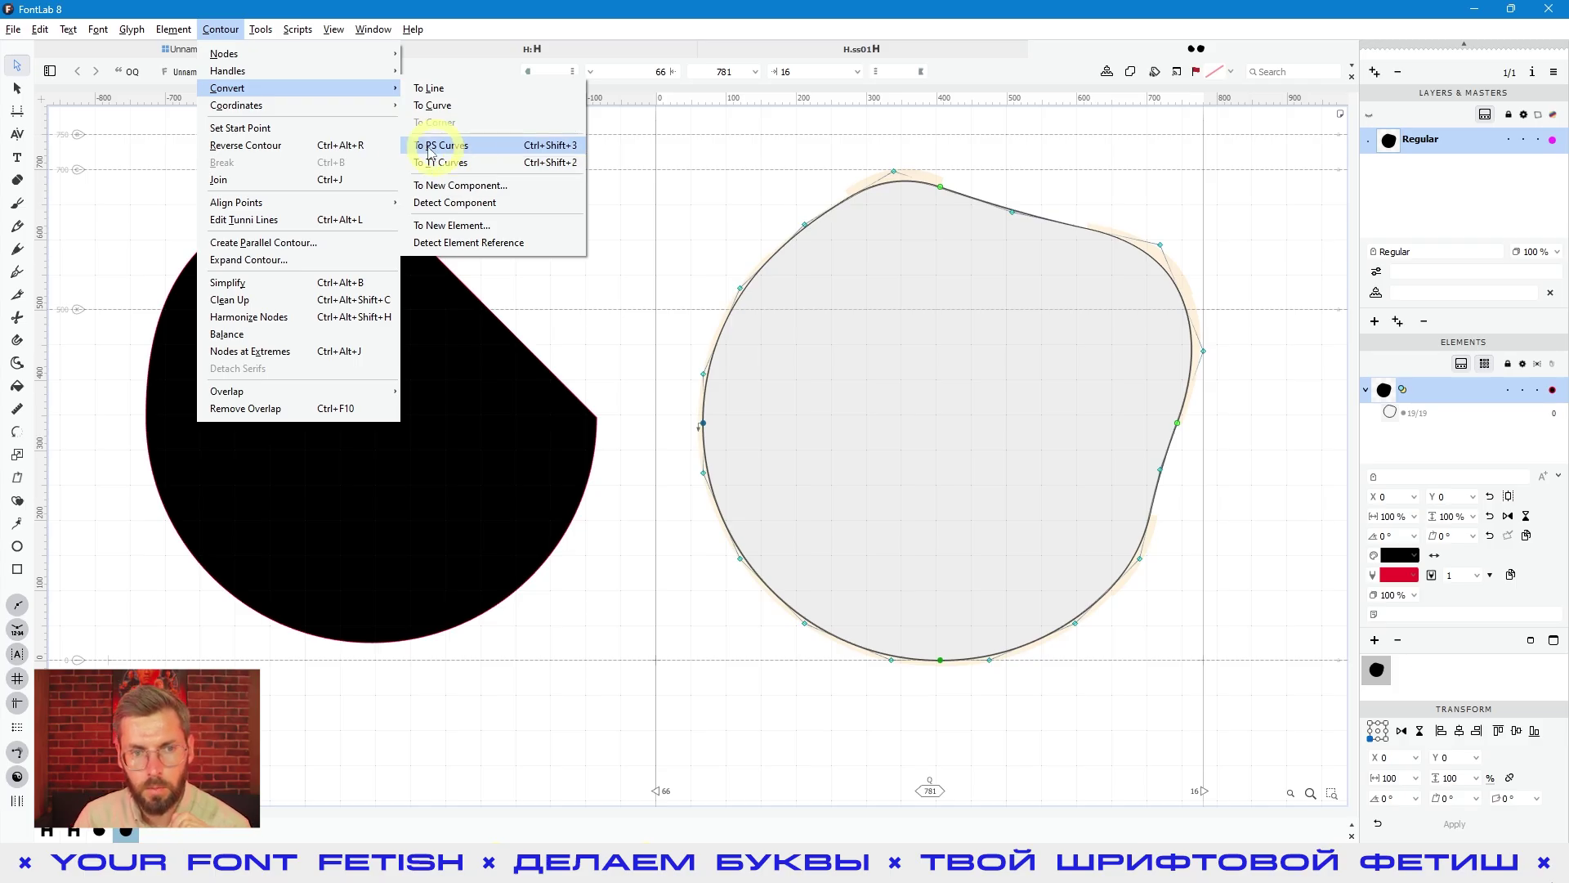
left_click(455, 145)
left_click_drag(711, 358, 1059, 361)
key("space")
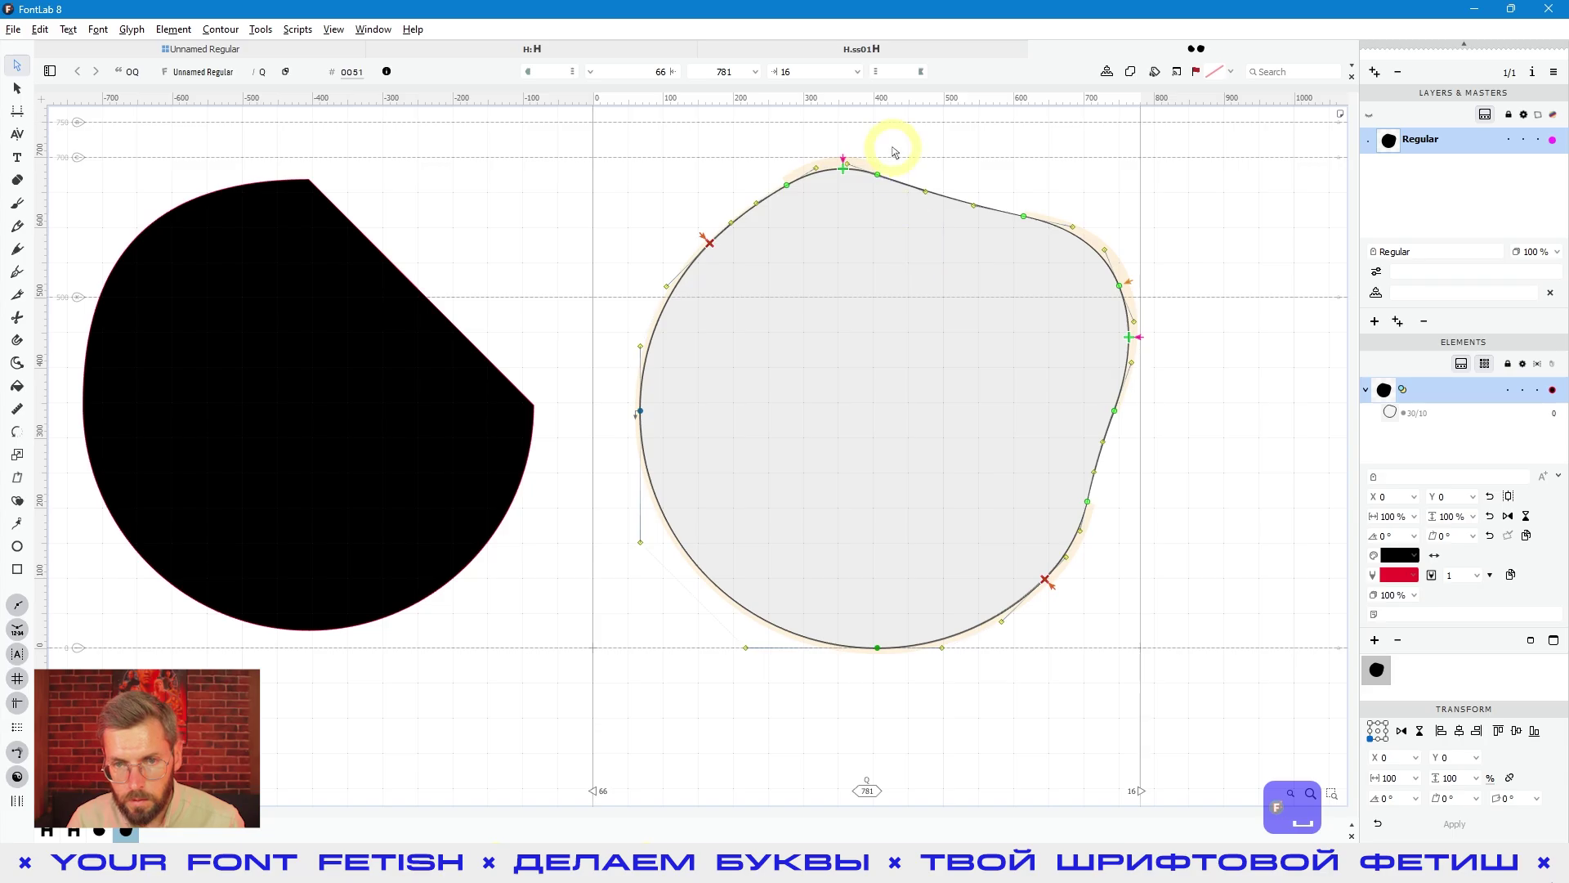
Check the curvature warning on the right circle's upper-left node, delete that node, and select the two handles of the merged segment
mouse_move(689, 215)
left_mouse_down()
mouse_move(836, 380)
mouse_move(746, 294)
mouse_move(818, 179)
mouse_move(792, 189)
mouse_move(826, 193)
mouse_move(739, 259)
mouse_move(739, 278)
mouse_move(687, 214)
left_mouse_up()
left_click_drag(749, 307, 701, 238)
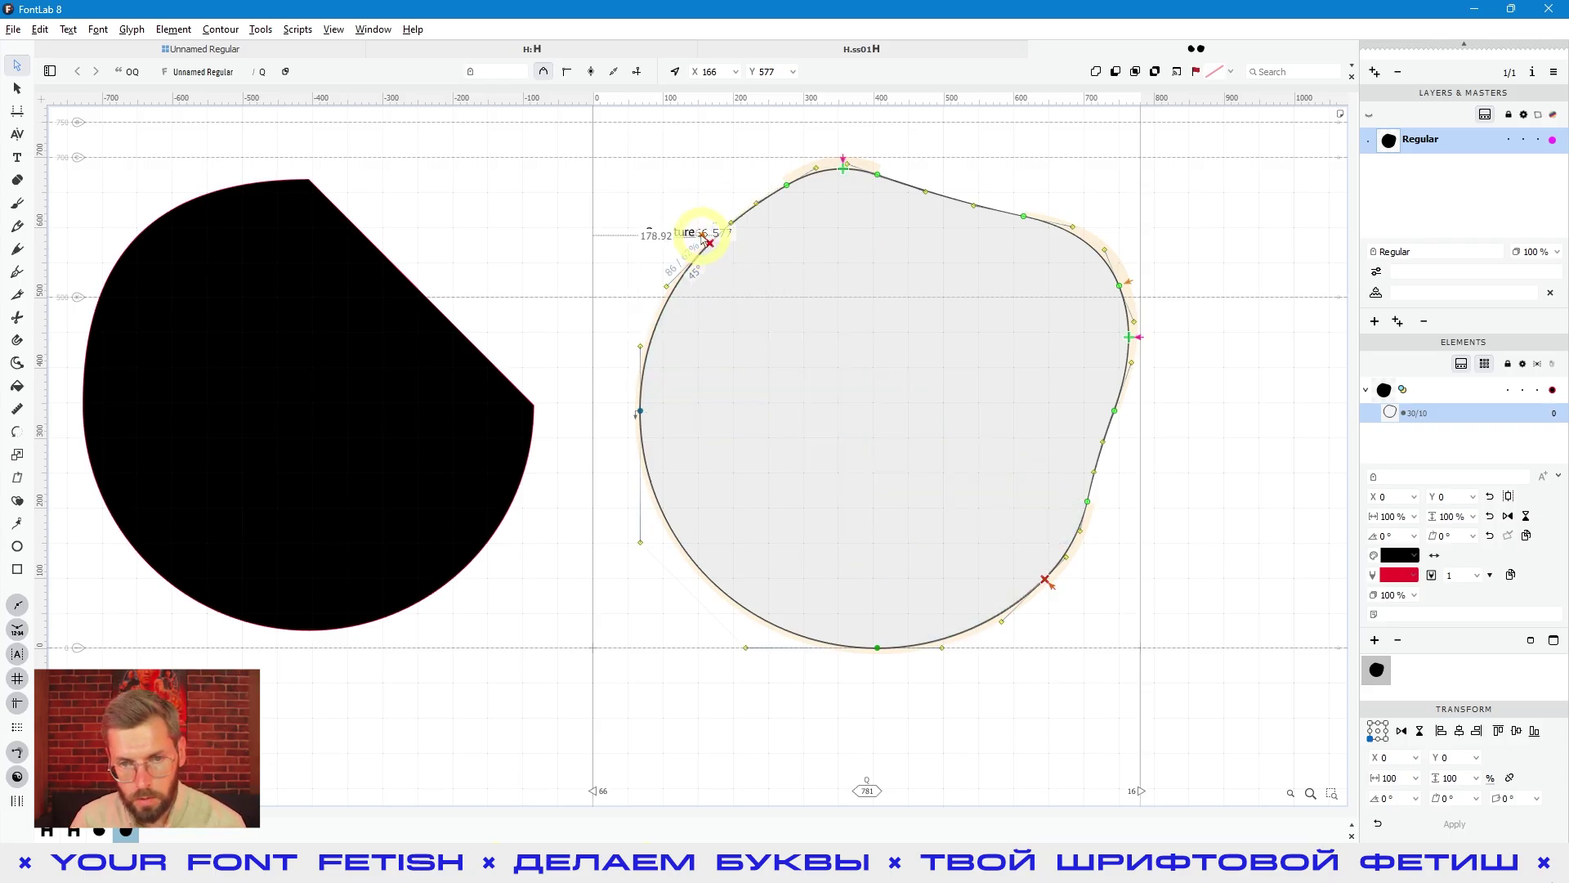
left_click(707, 245)
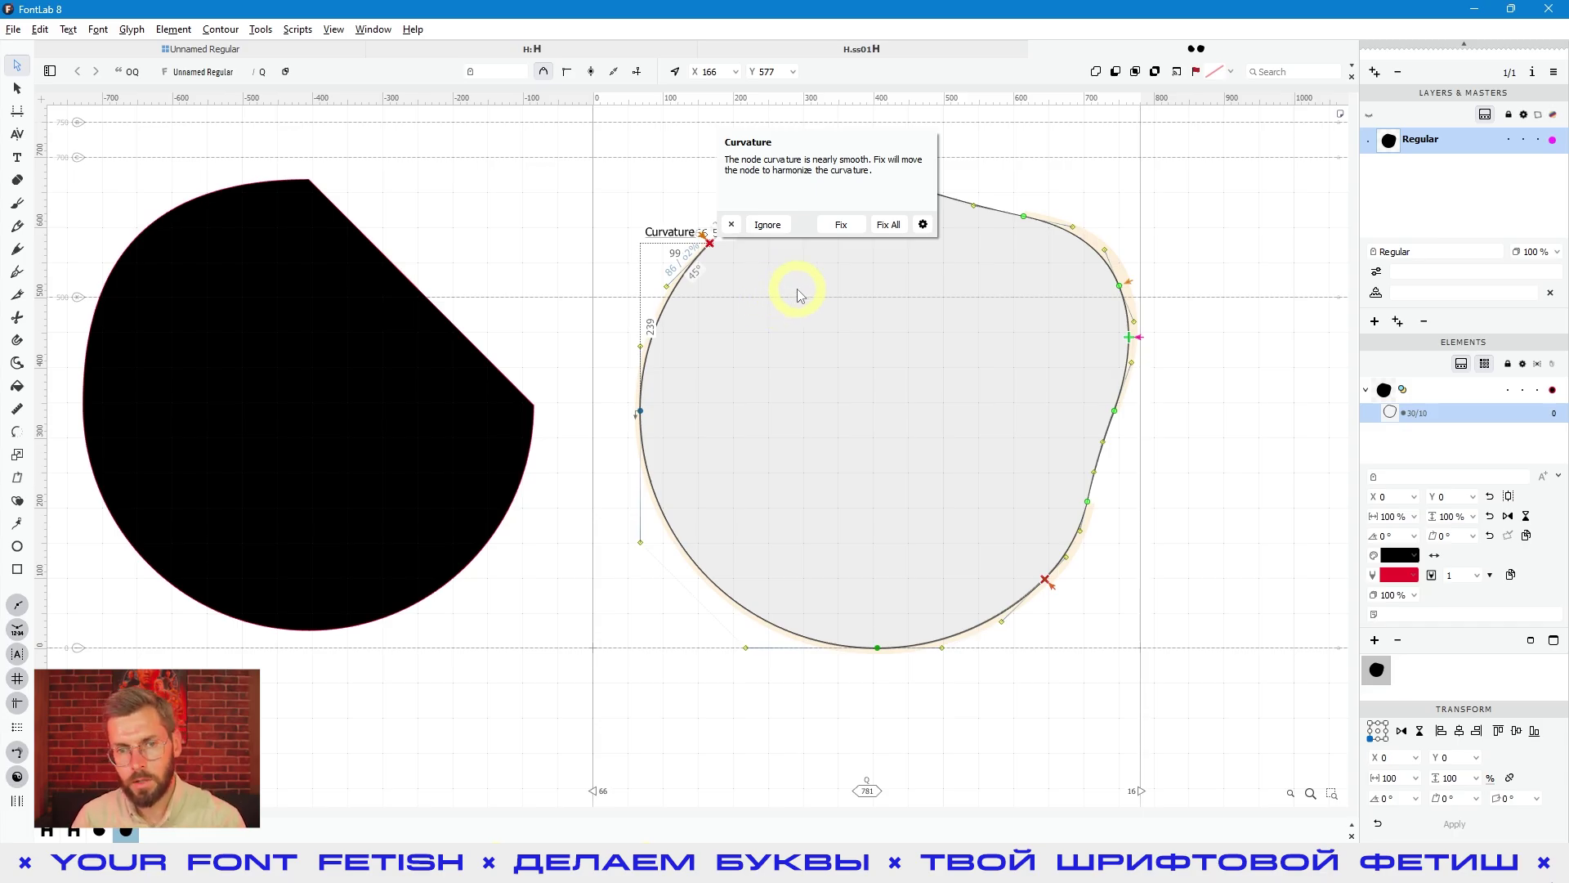
left_click(821, 309)
left_click_drag(792, 296, 697, 232)
left_click_drag(787, 309, 699, 220)
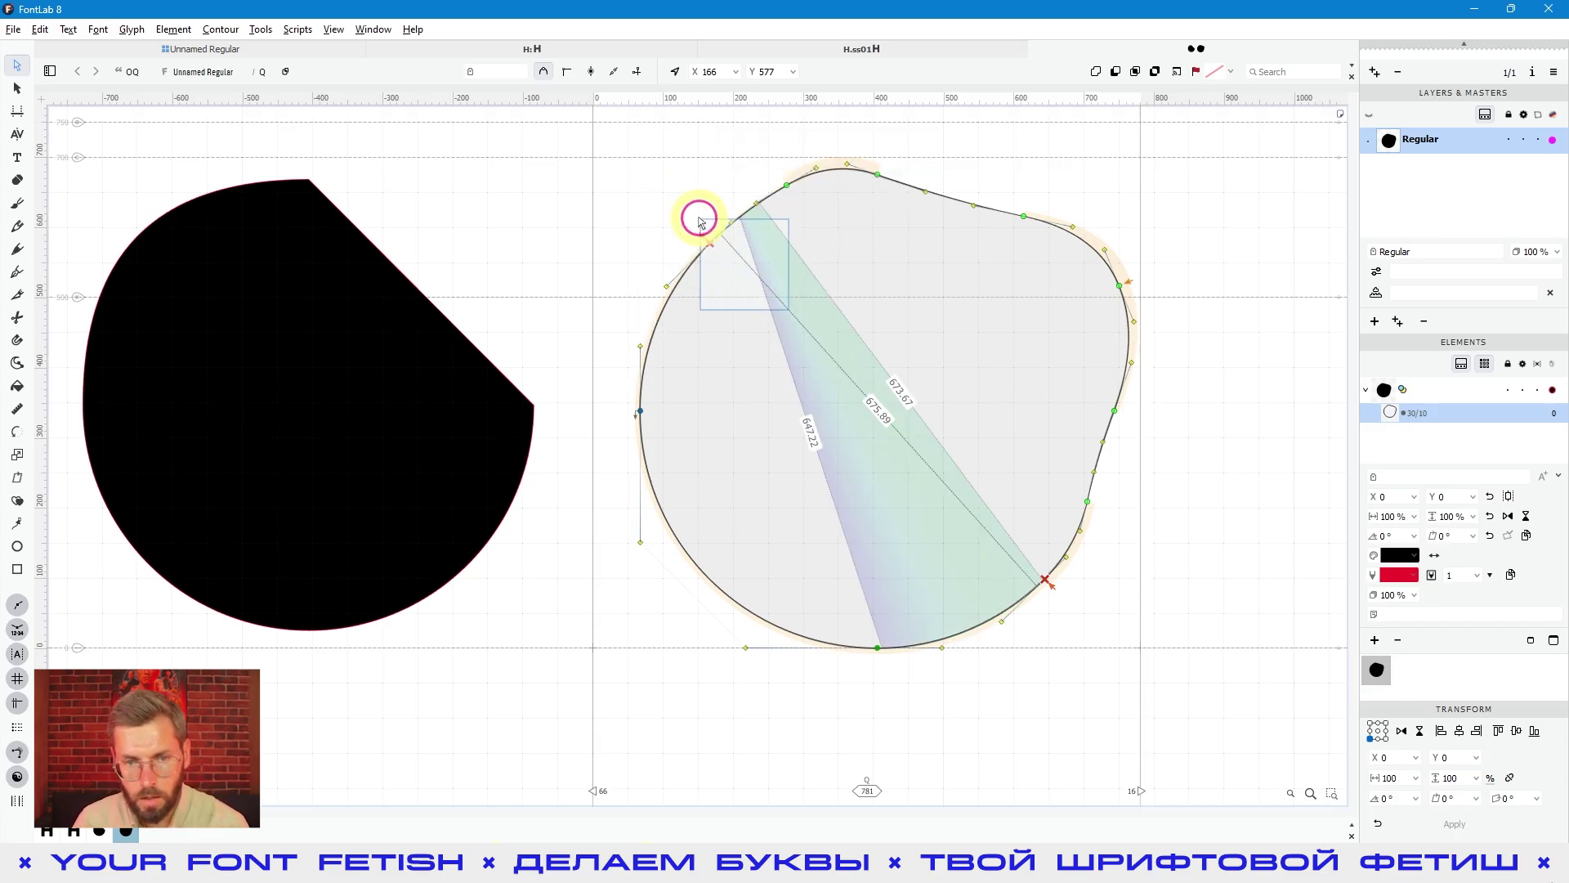
key("Delete")
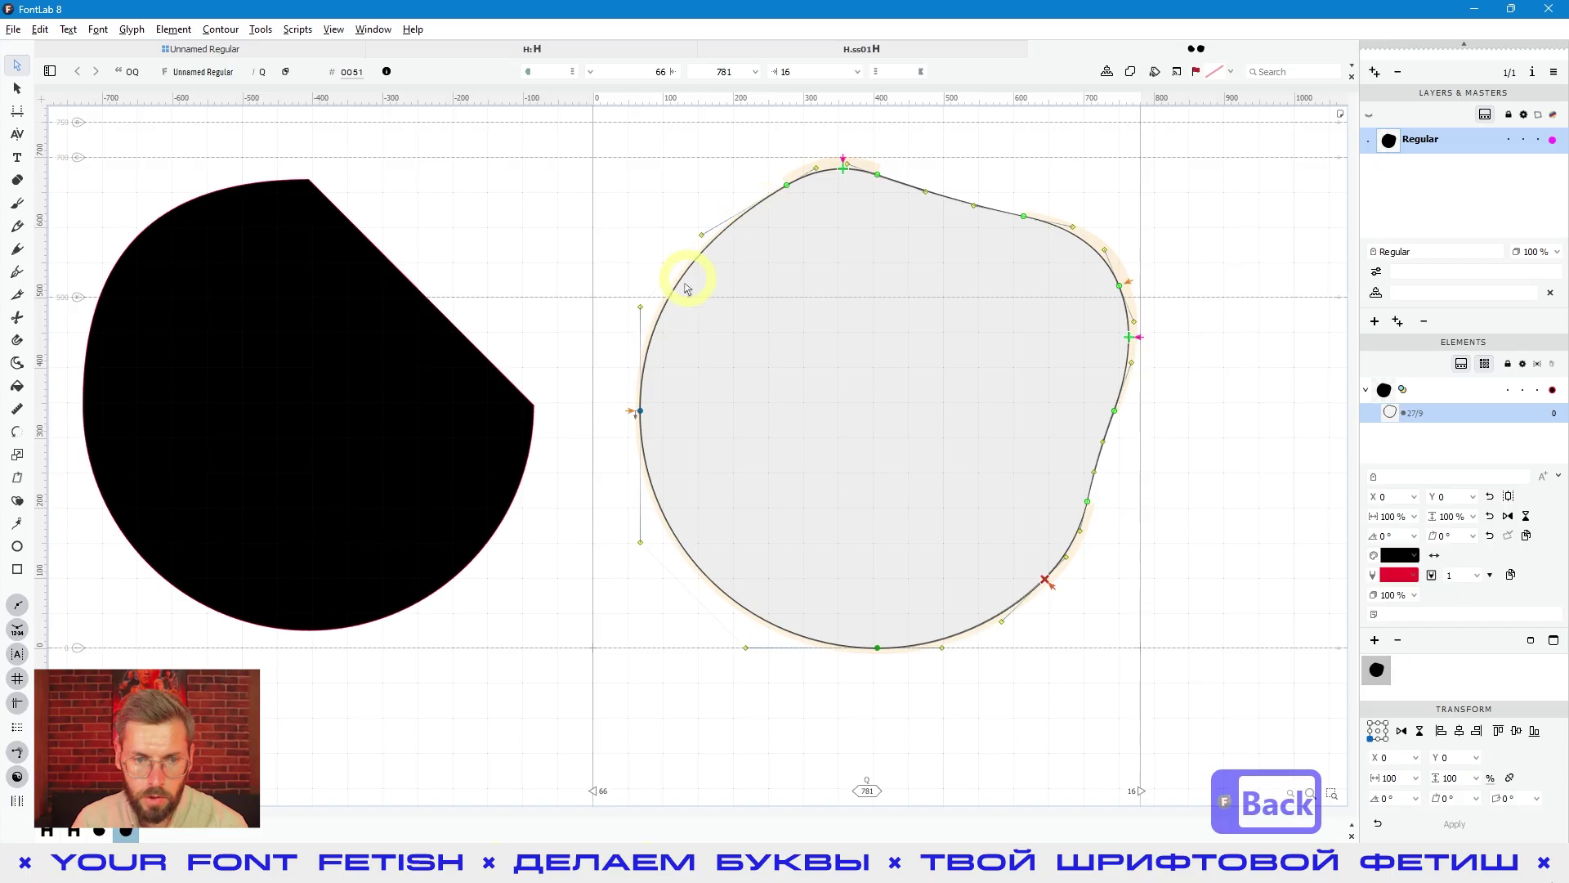
left_click_drag(720, 169, 637, 327)
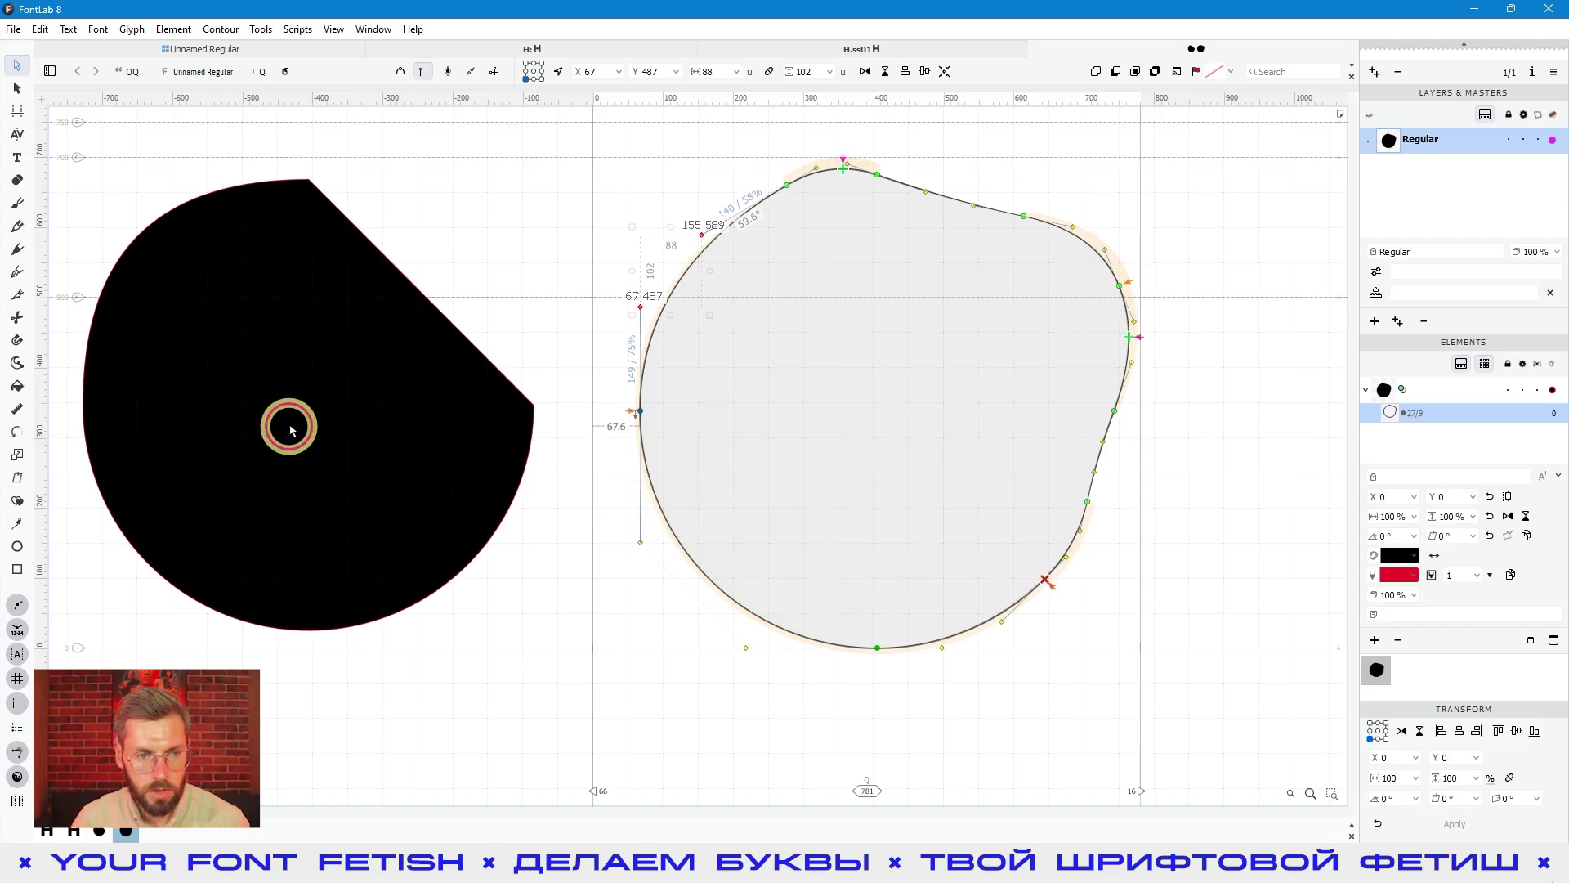
Convert the left glyph's contour to TrueType curves and back to PostScript curves
left_click_drag(287, 427, 763, 406)
left_click(620, 216)
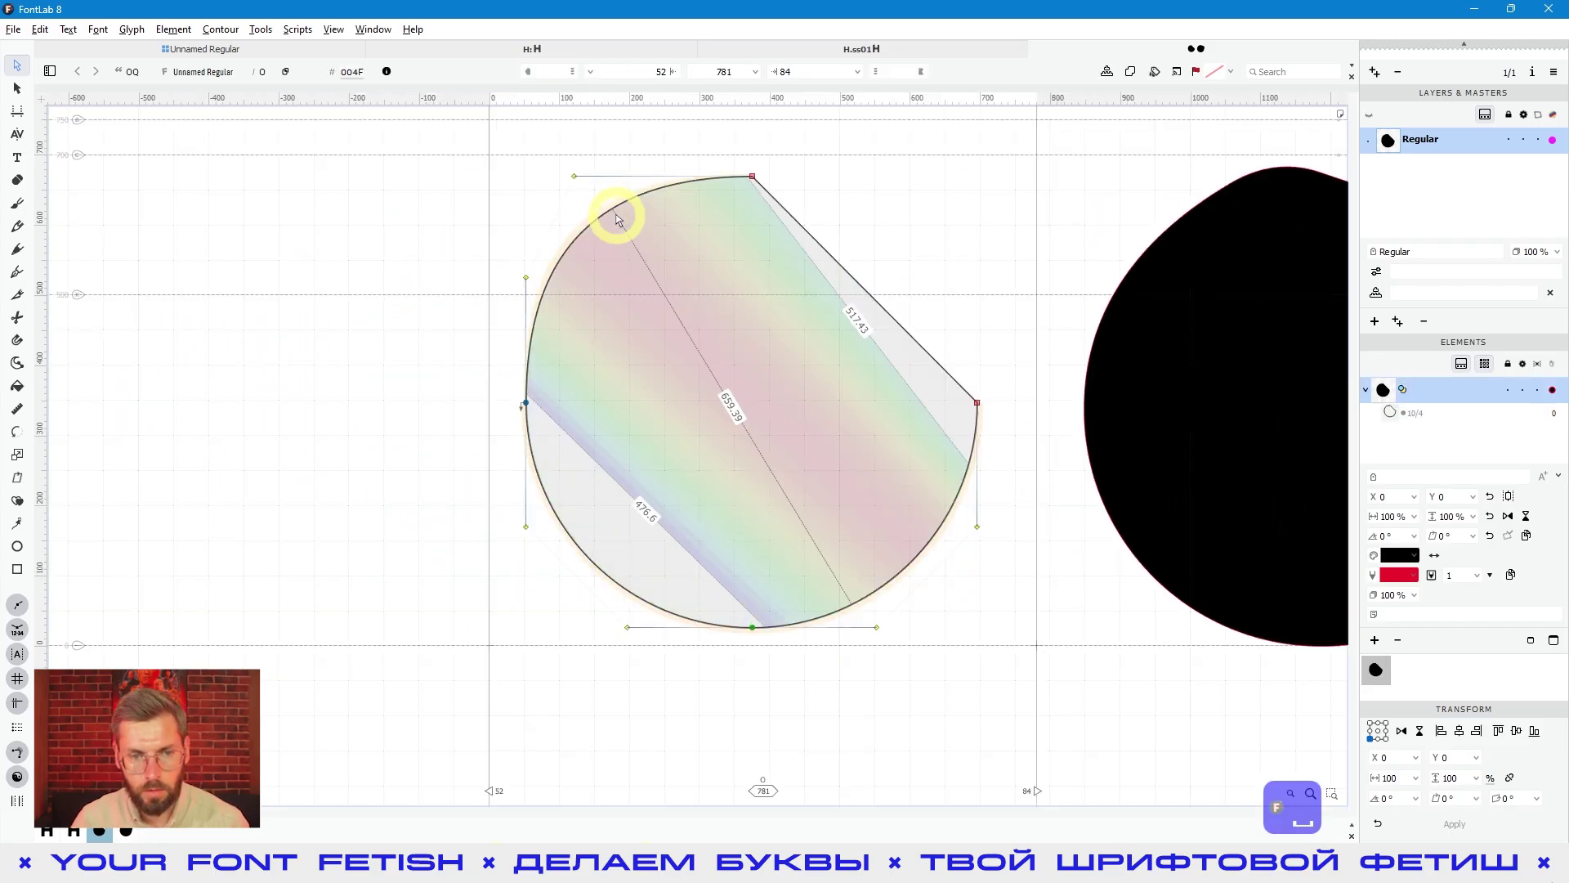
left_click_drag(401, 152, 1058, 739)
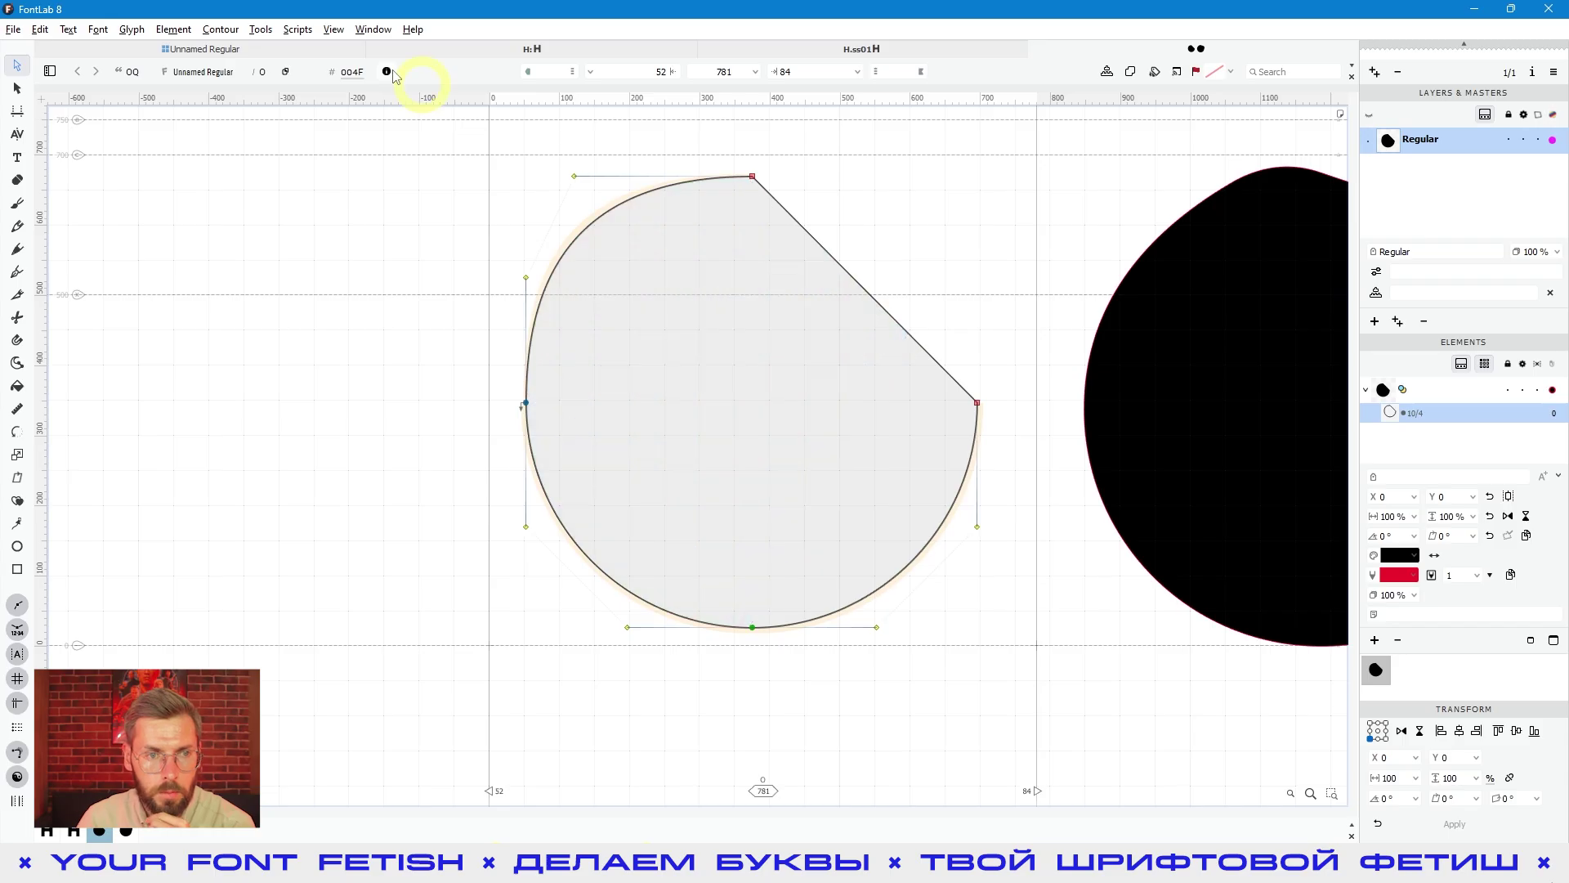
left_click(223, 30)
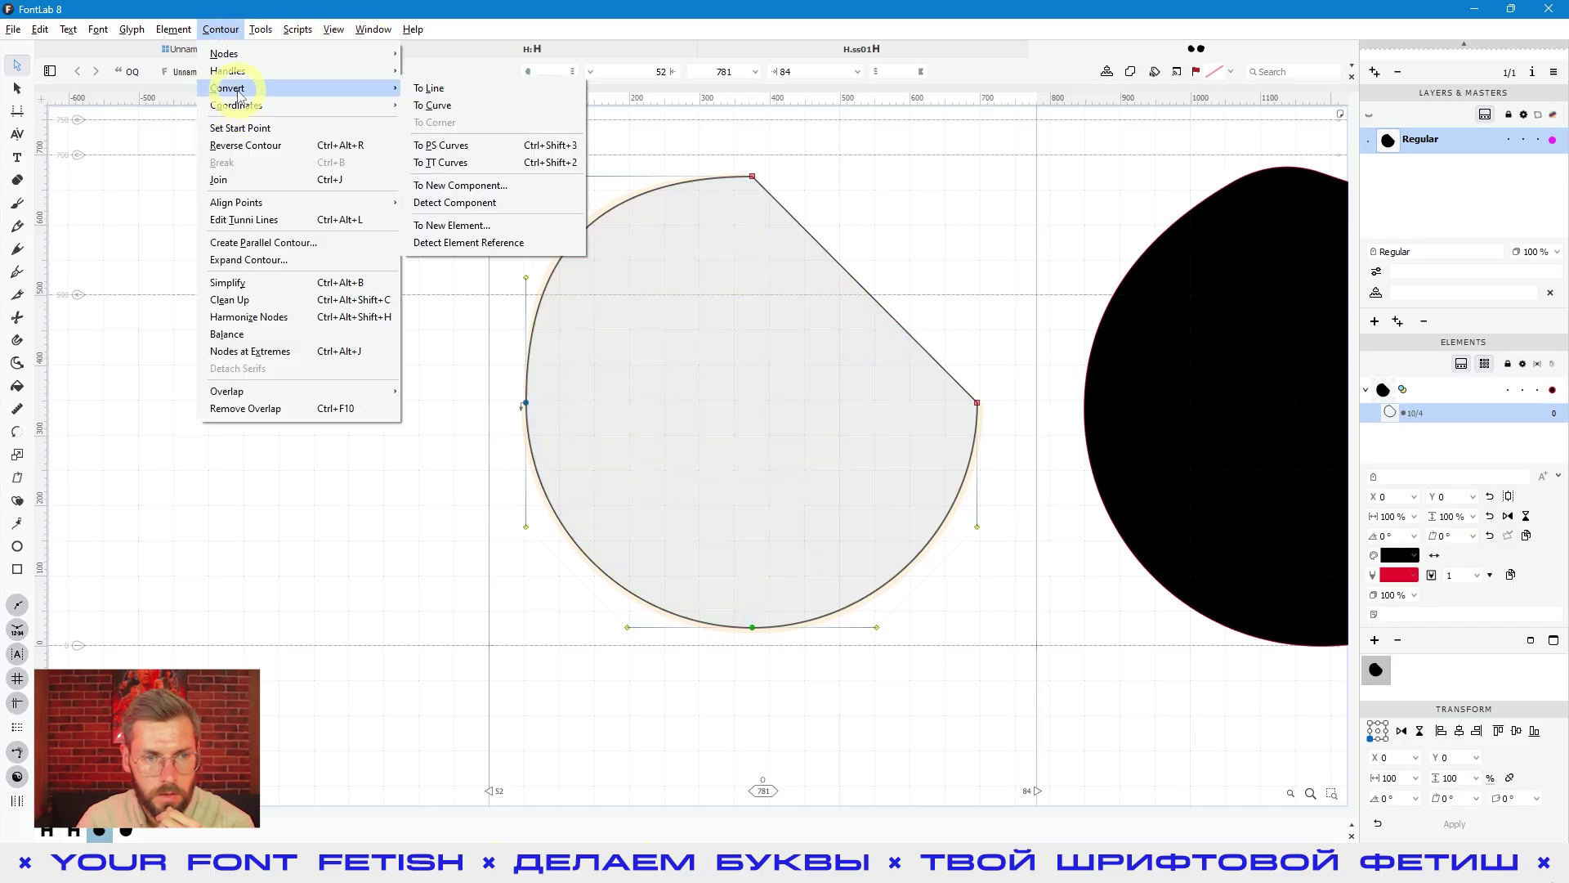
left_click(471, 166)
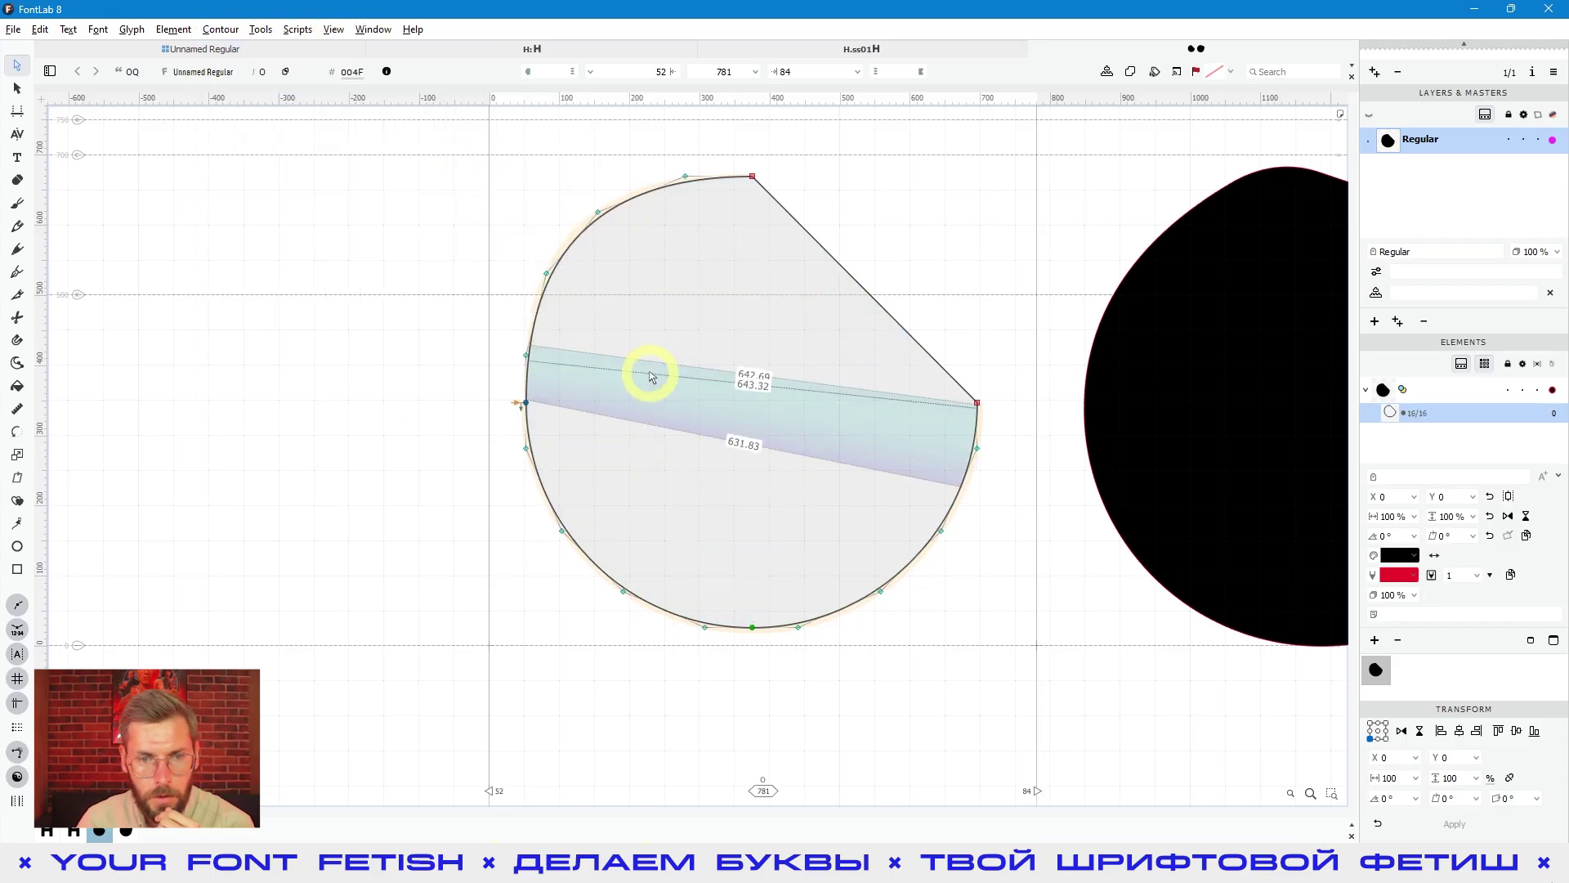
left_click(221, 30)
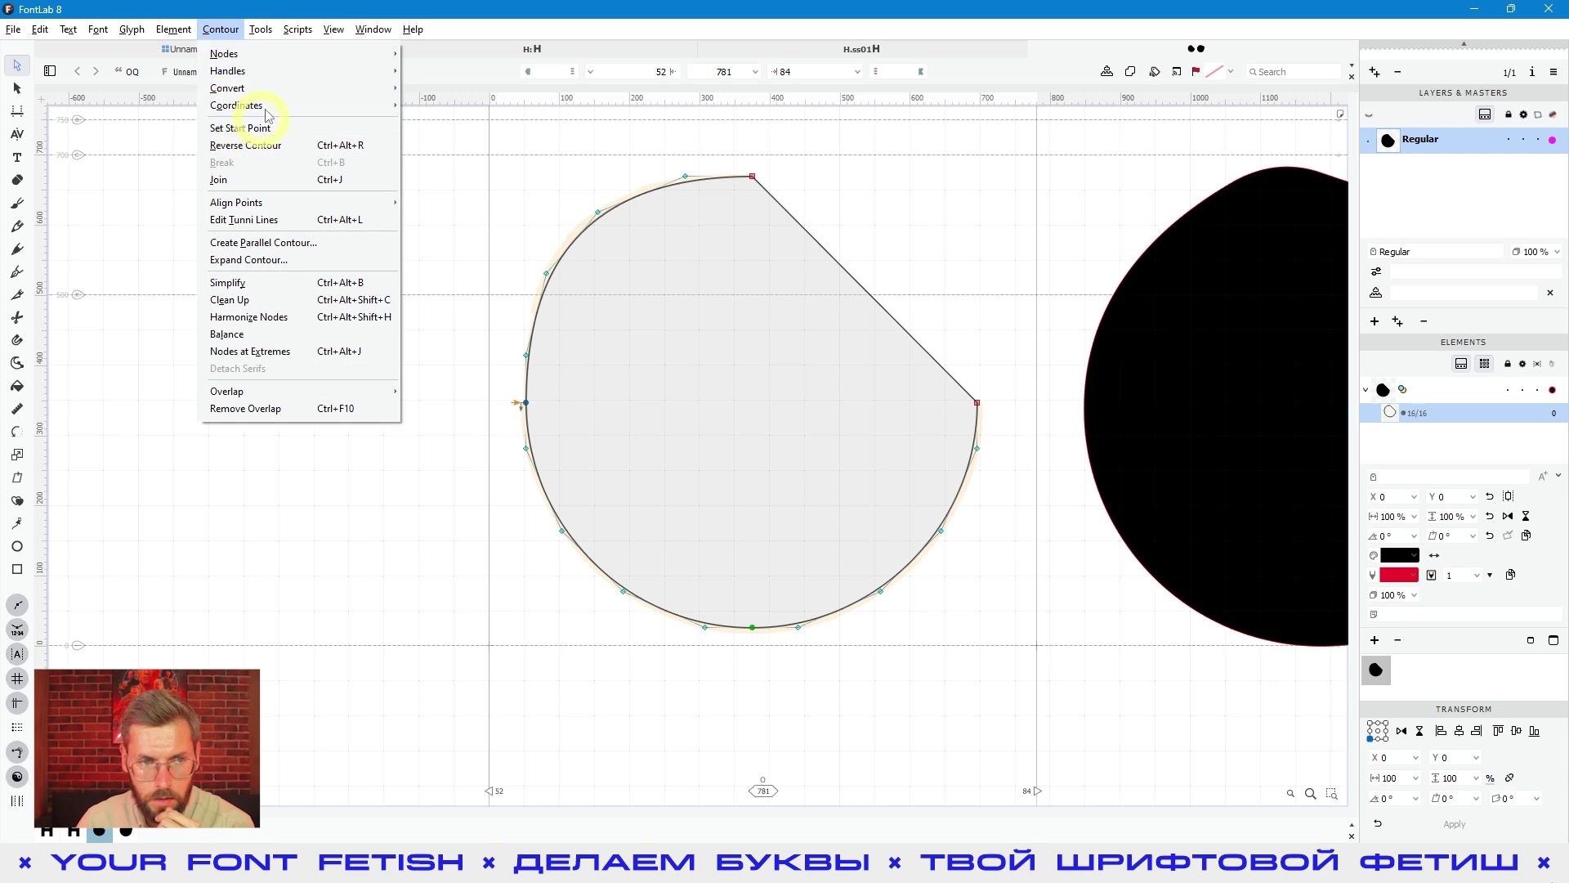
mouse_move(294, 93)
left_click(445, 145)
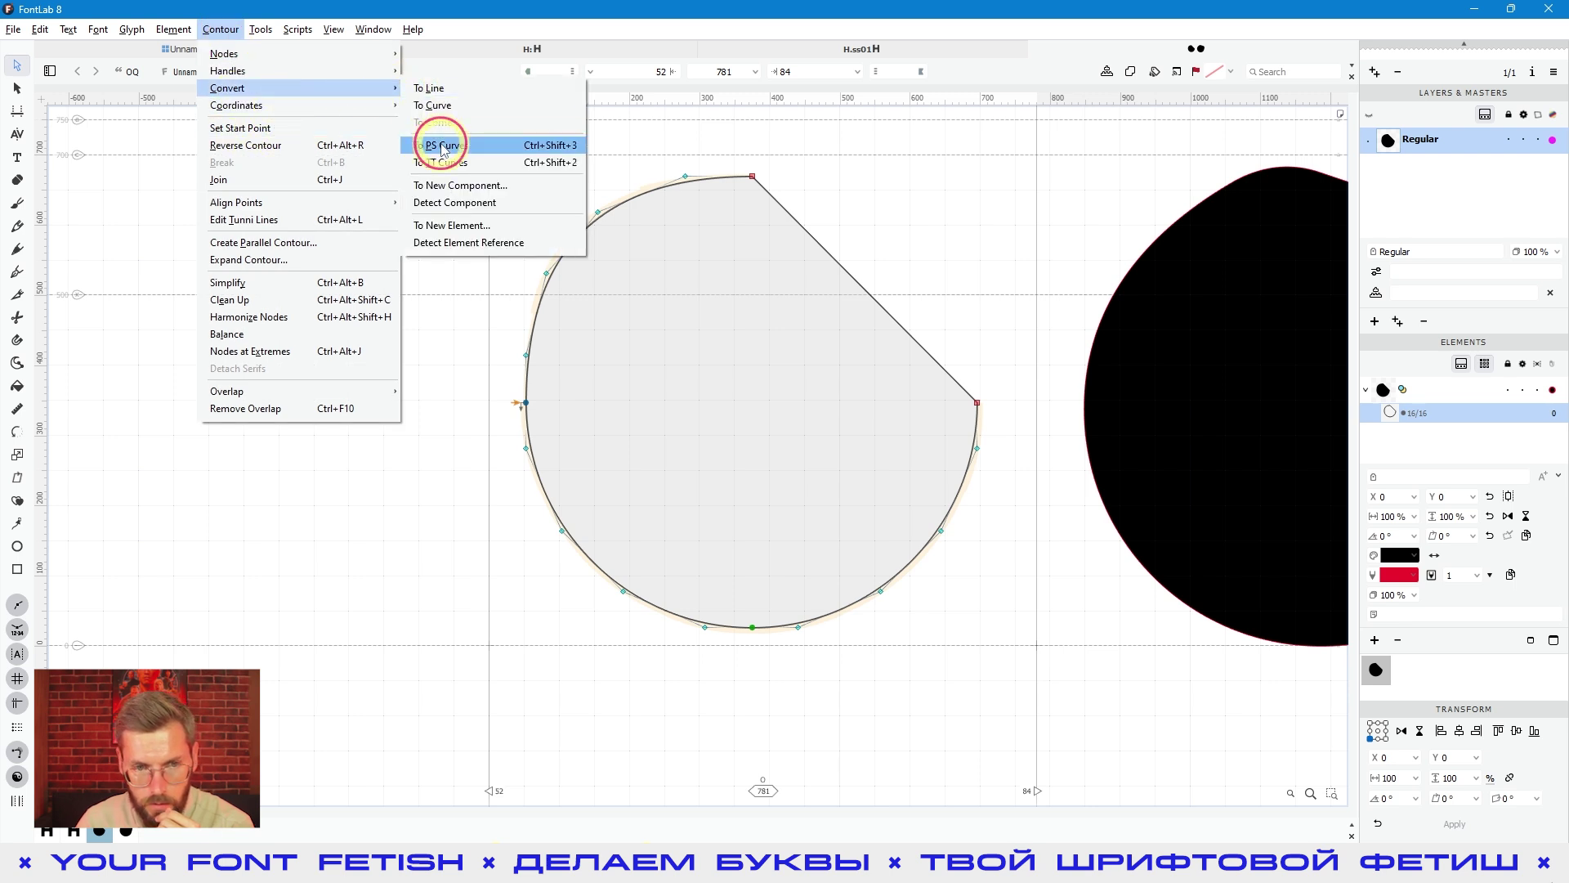
left_click(693, 347)
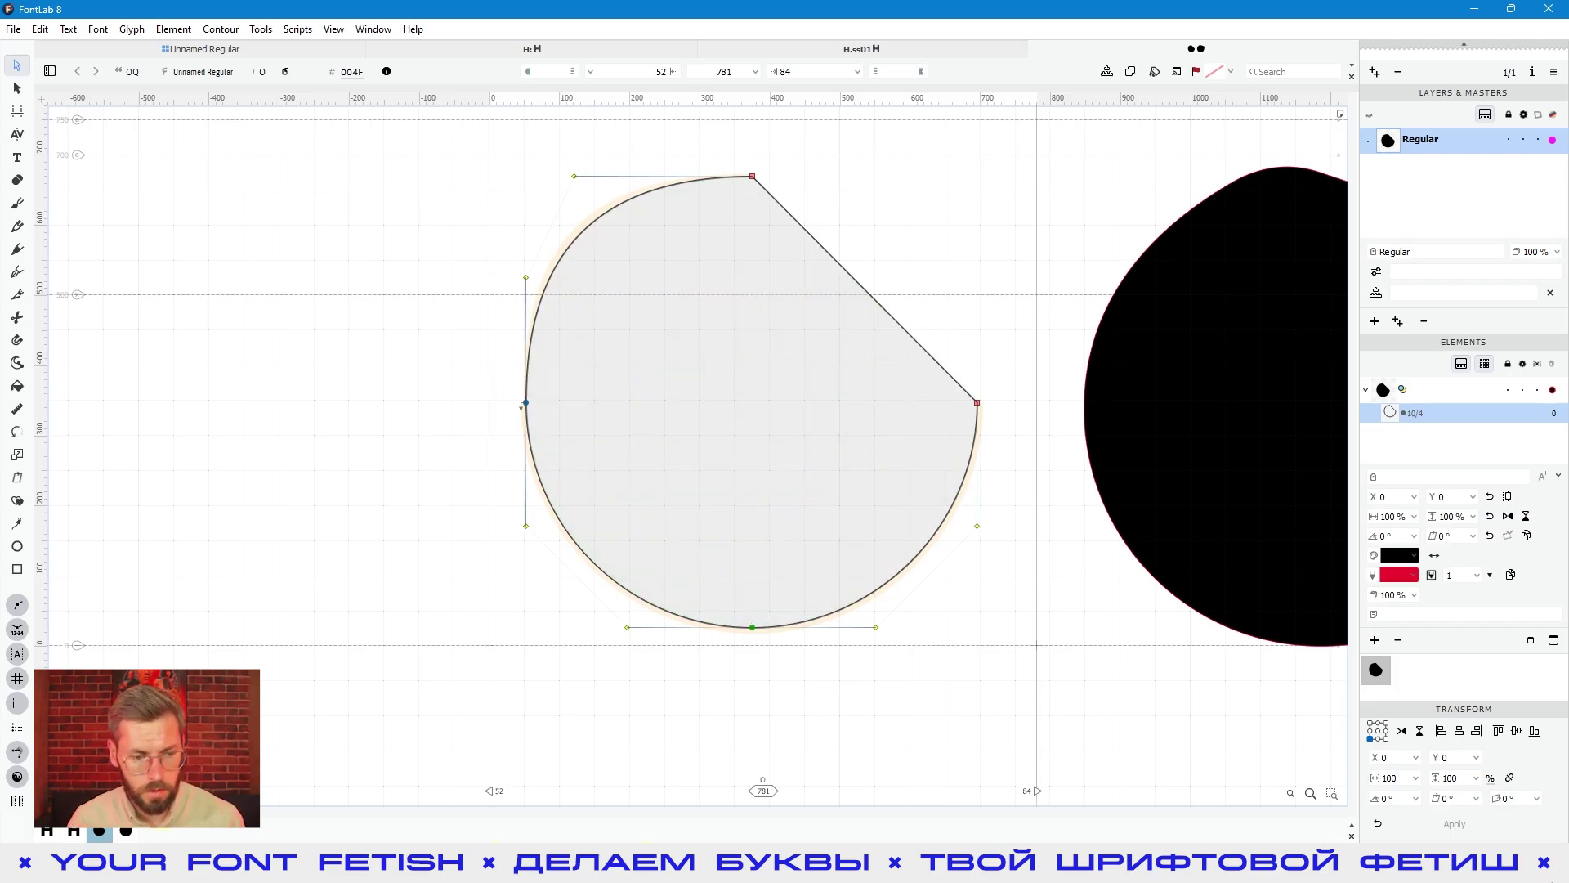
Switch to the browser and read the FontLab manual page on PostScript and TrueType curve types
key("alt+Tab")
scroll(463, 291, "up", 3)
scroll(644, 322, "down", 4)
scroll(731, 300, "up", 4)
mouse_move(816, 237)
left_mouse_down()
mouse_move(838, 603)
mouse_move(845, 494)
mouse_move(840, 725)
mouse_move(847, 236)
left_mouse_up()
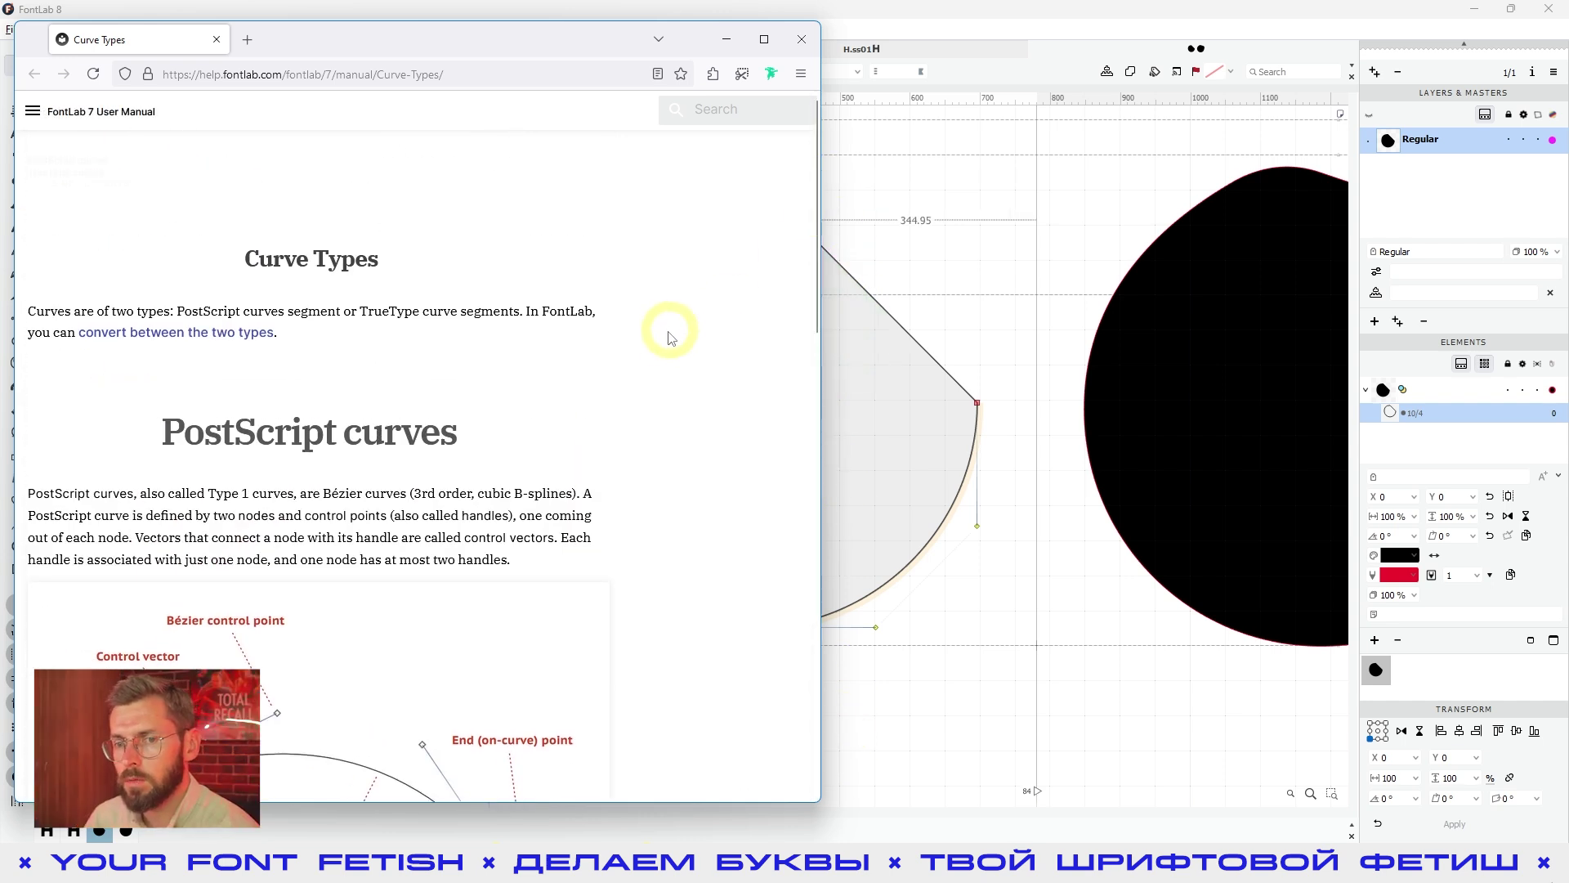
scroll(564, 364, "down", 5)
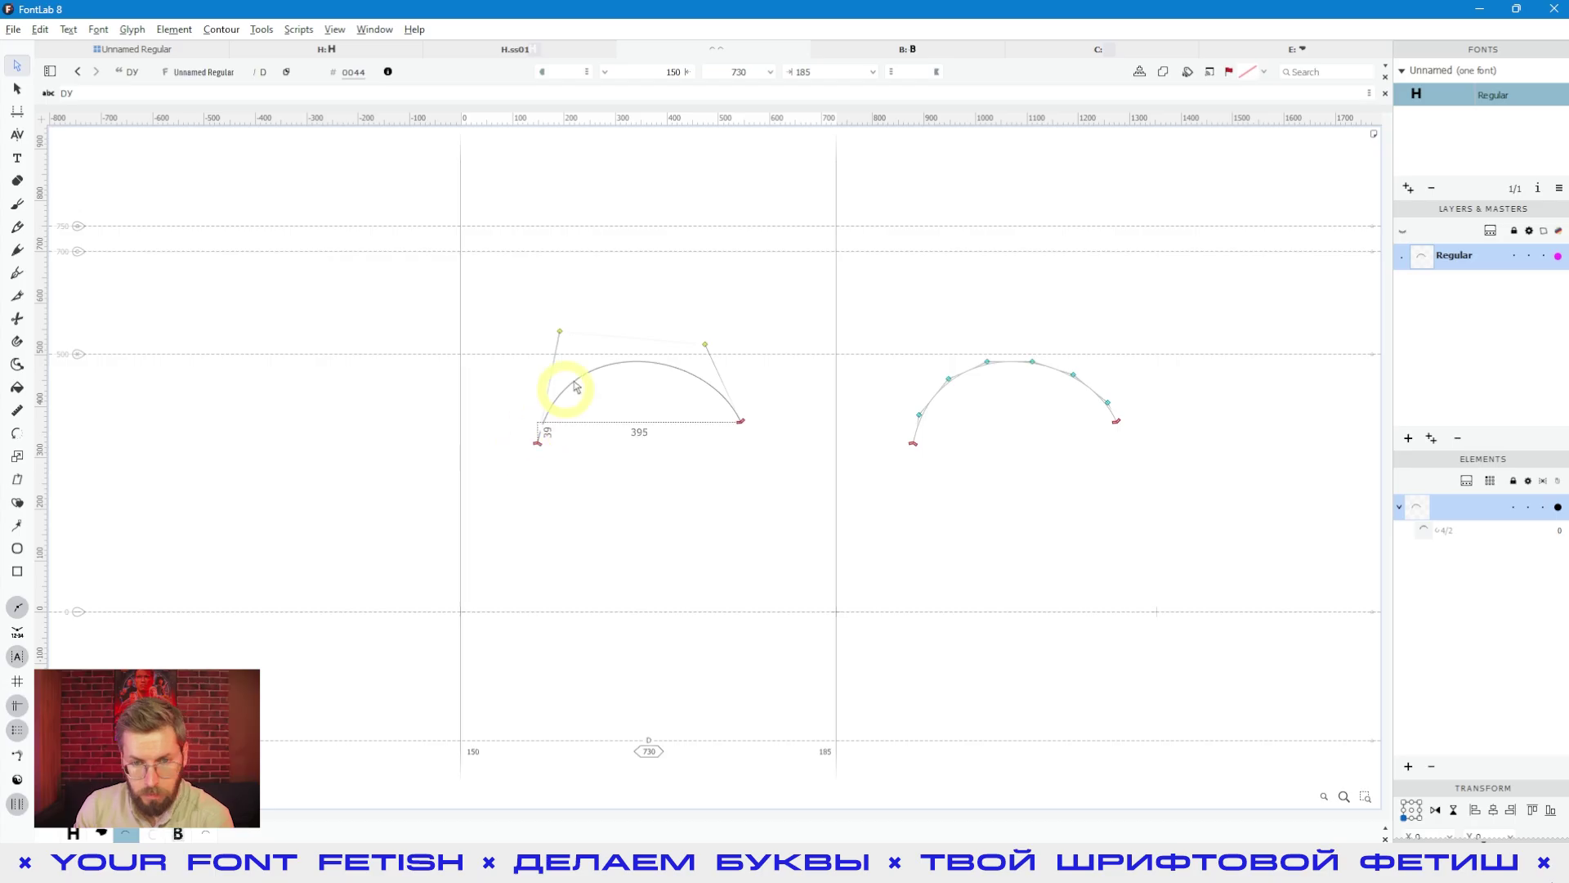
Move the right Bézier handle of the left PostScript arc to about X 476, Y 537
left_click(616, 431)
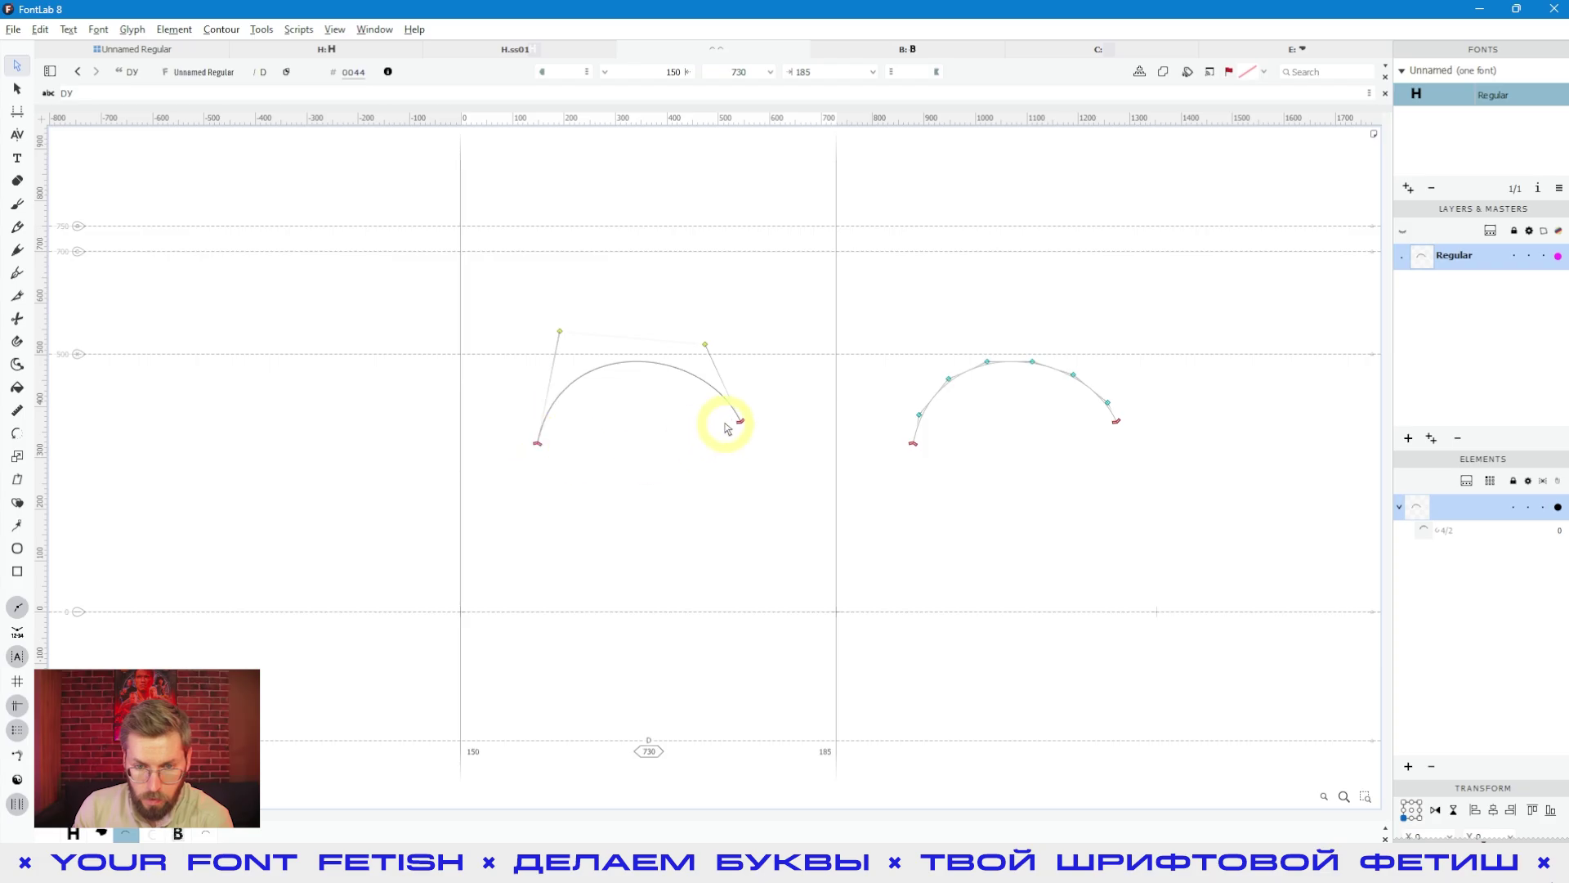
mouse_move(704, 344)
left_mouse_down()
mouse_move(719, 318)
mouse_move(705, 335)
left_mouse_up()
left_click(1008, 439)
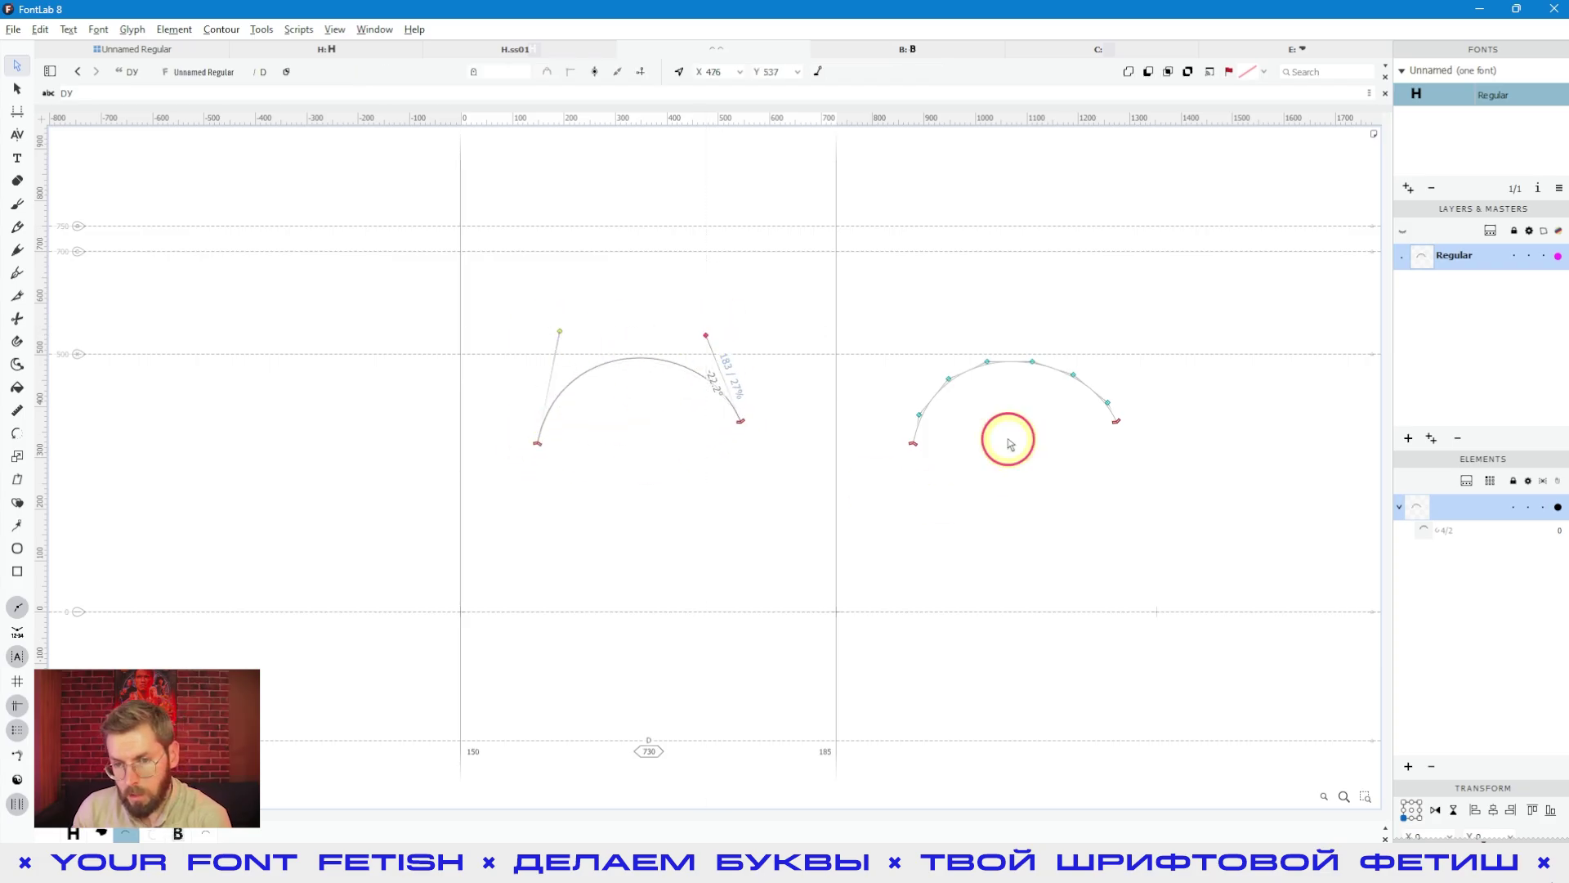
Distort the right TrueType arc by moving its middle off-curve points individually, placing the last one at about X 481, Y 394
left_click_drag(1006, 502, 893, 491)
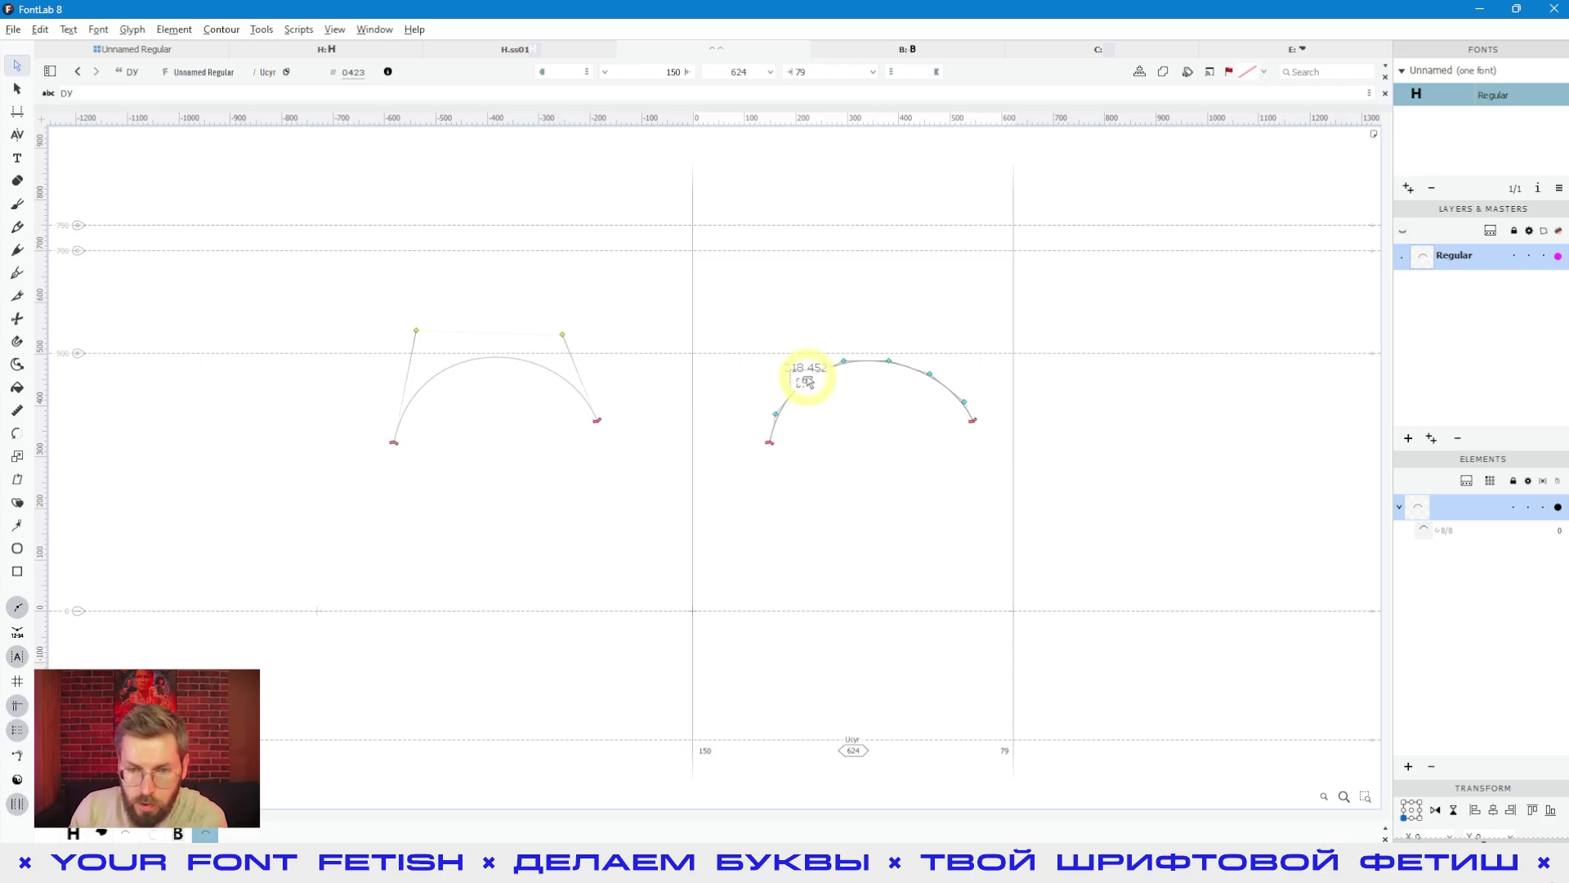
left_click_drag(805, 380, 886, 313)
left_click_drag(929, 374, 940, 408)
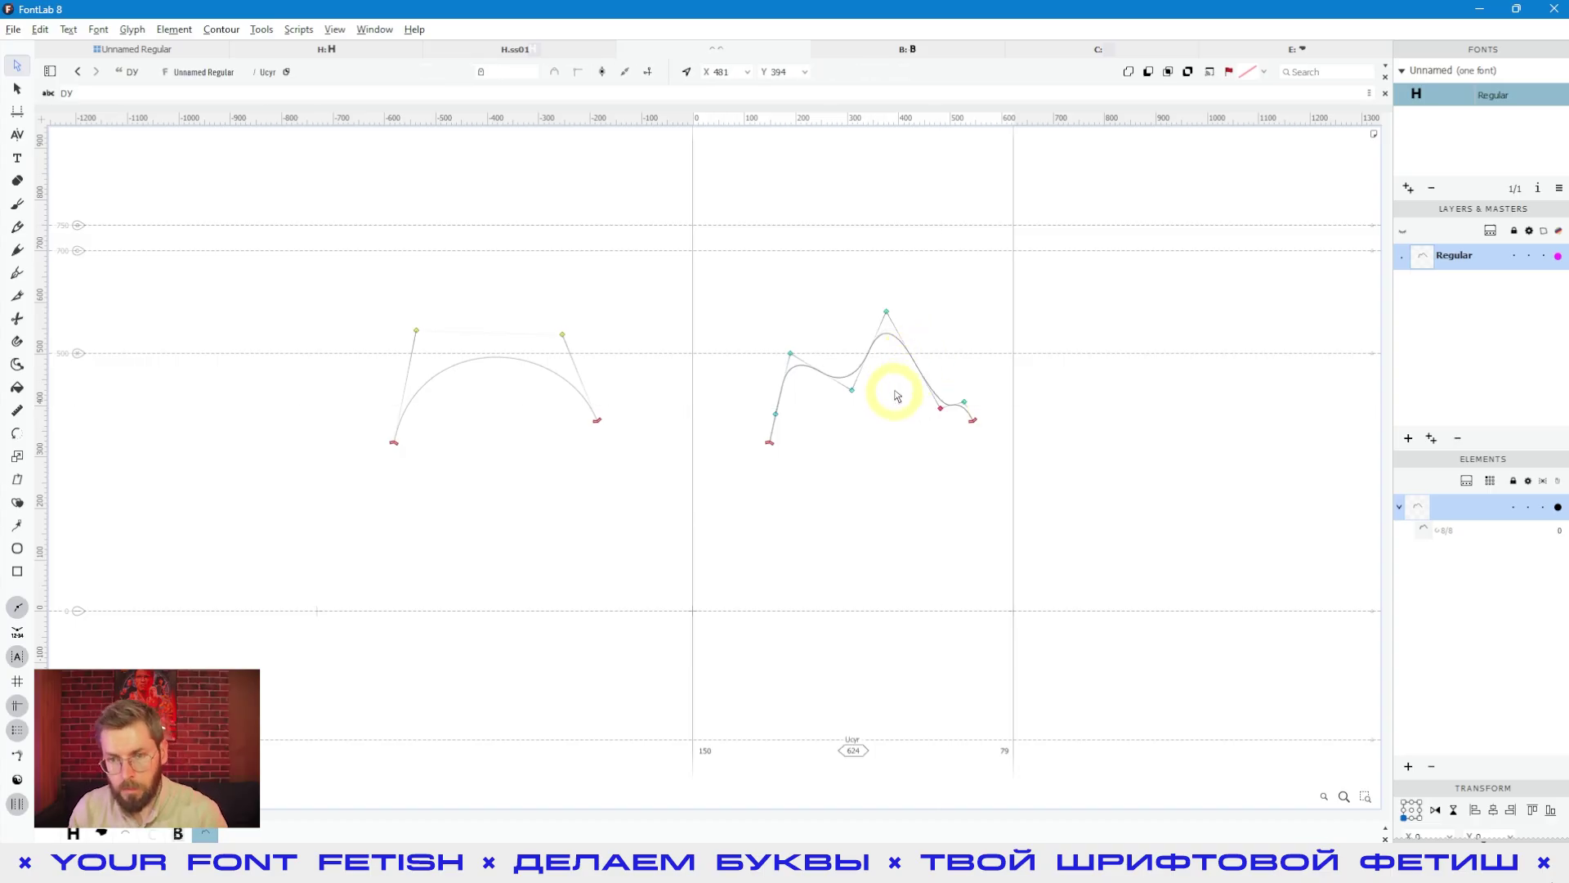
Slice across both the TrueType and the PostScript curve with the Knife tool to insert additional on-curve nodes
key("j")
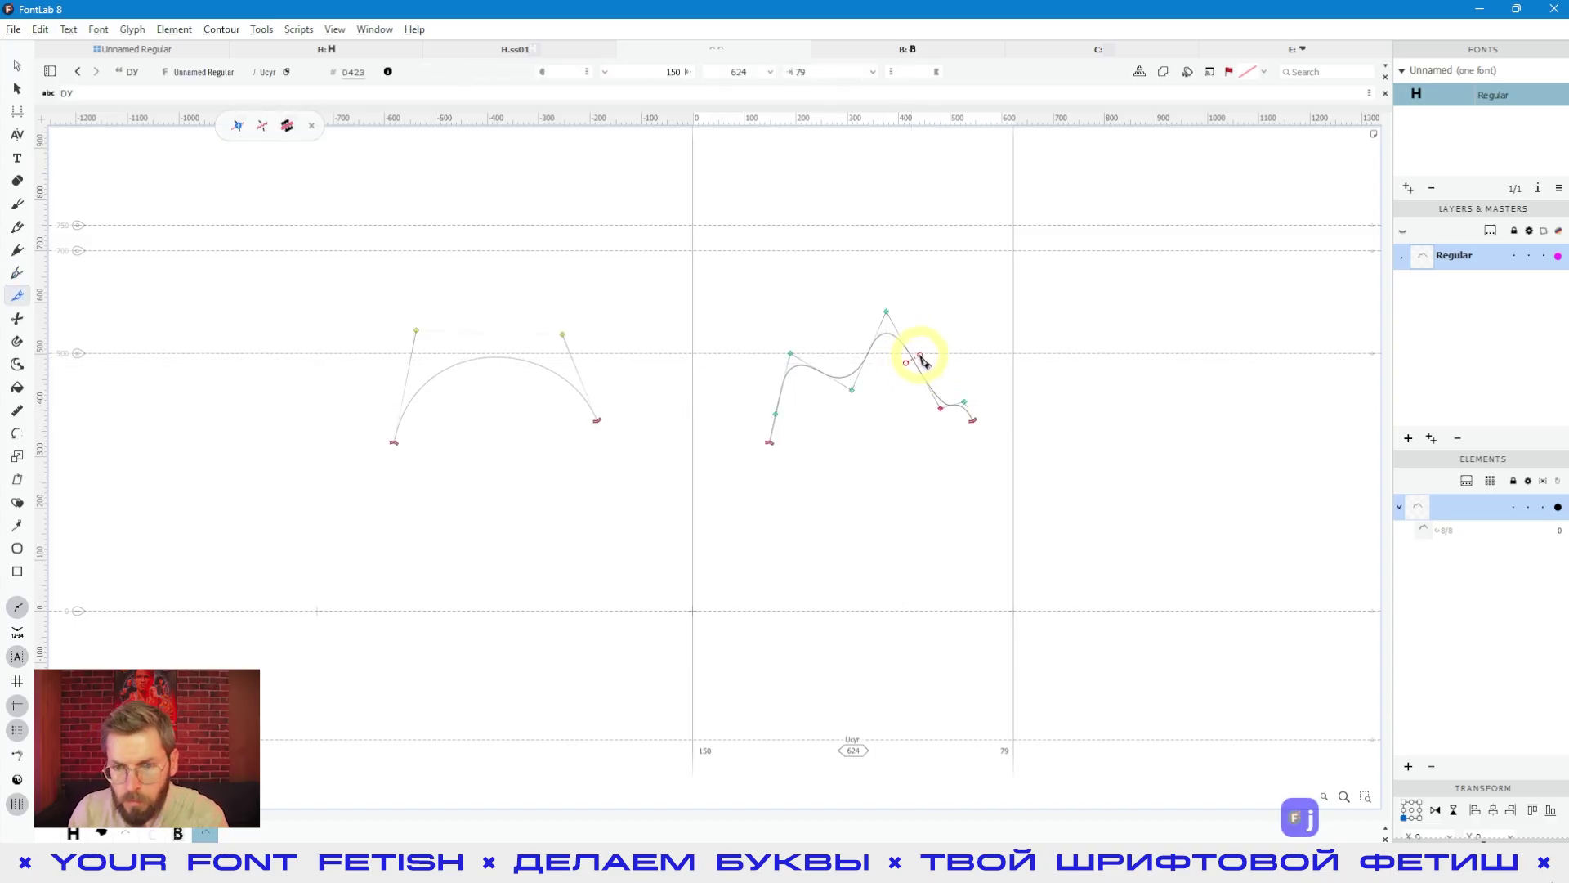
mouse_move(918, 361)
left_mouse_down()
mouse_move(852, 360)
mouse_move(866, 353)
left_mouse_up()
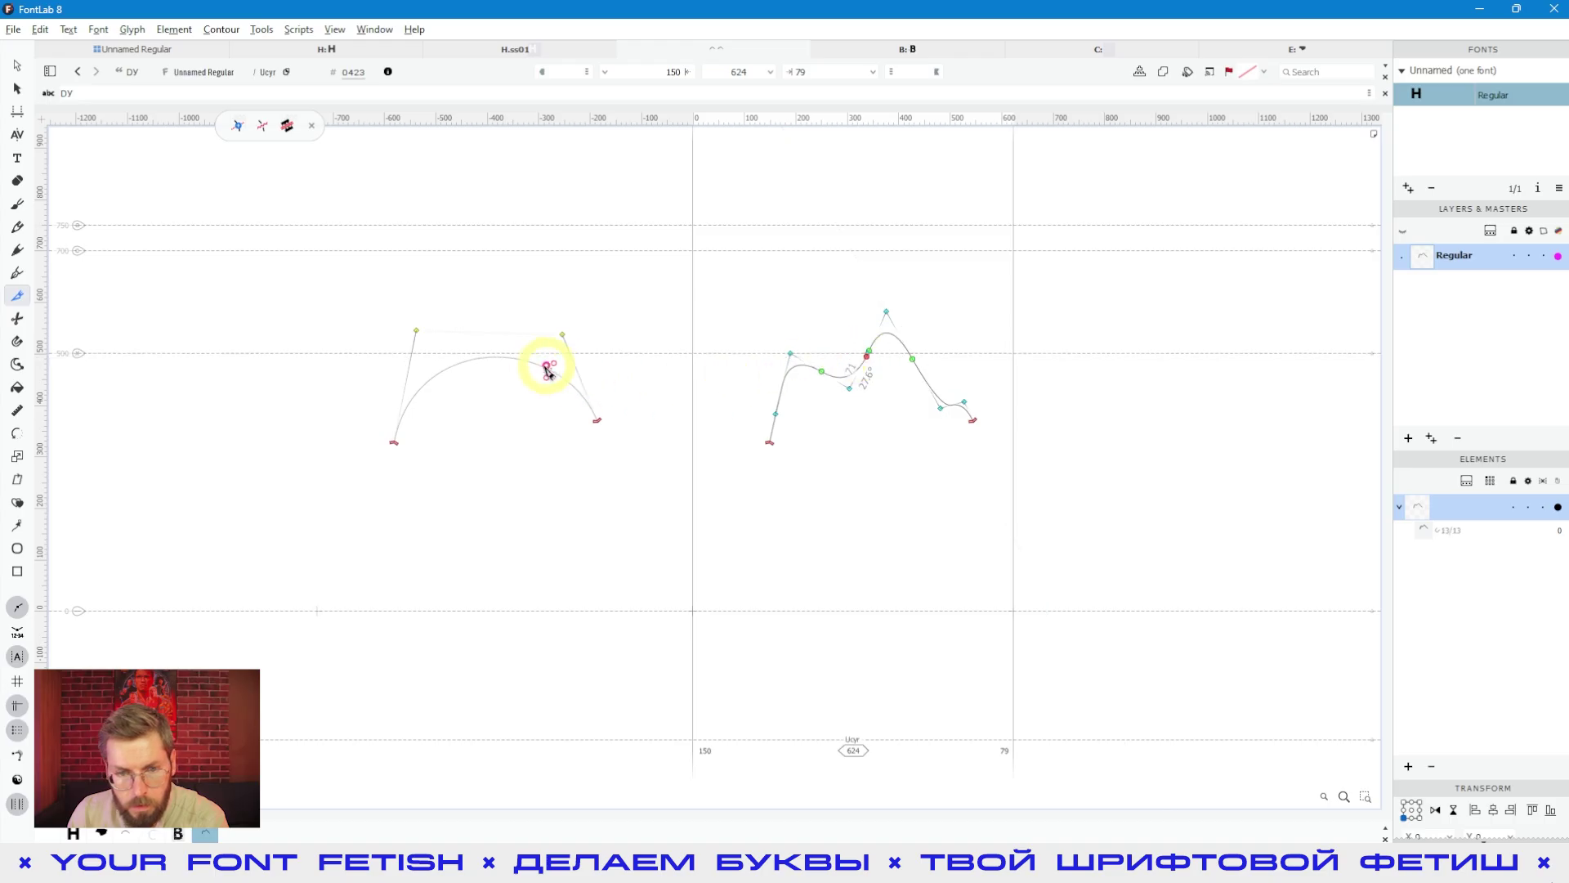
left_click_drag(532, 360, 445, 374)
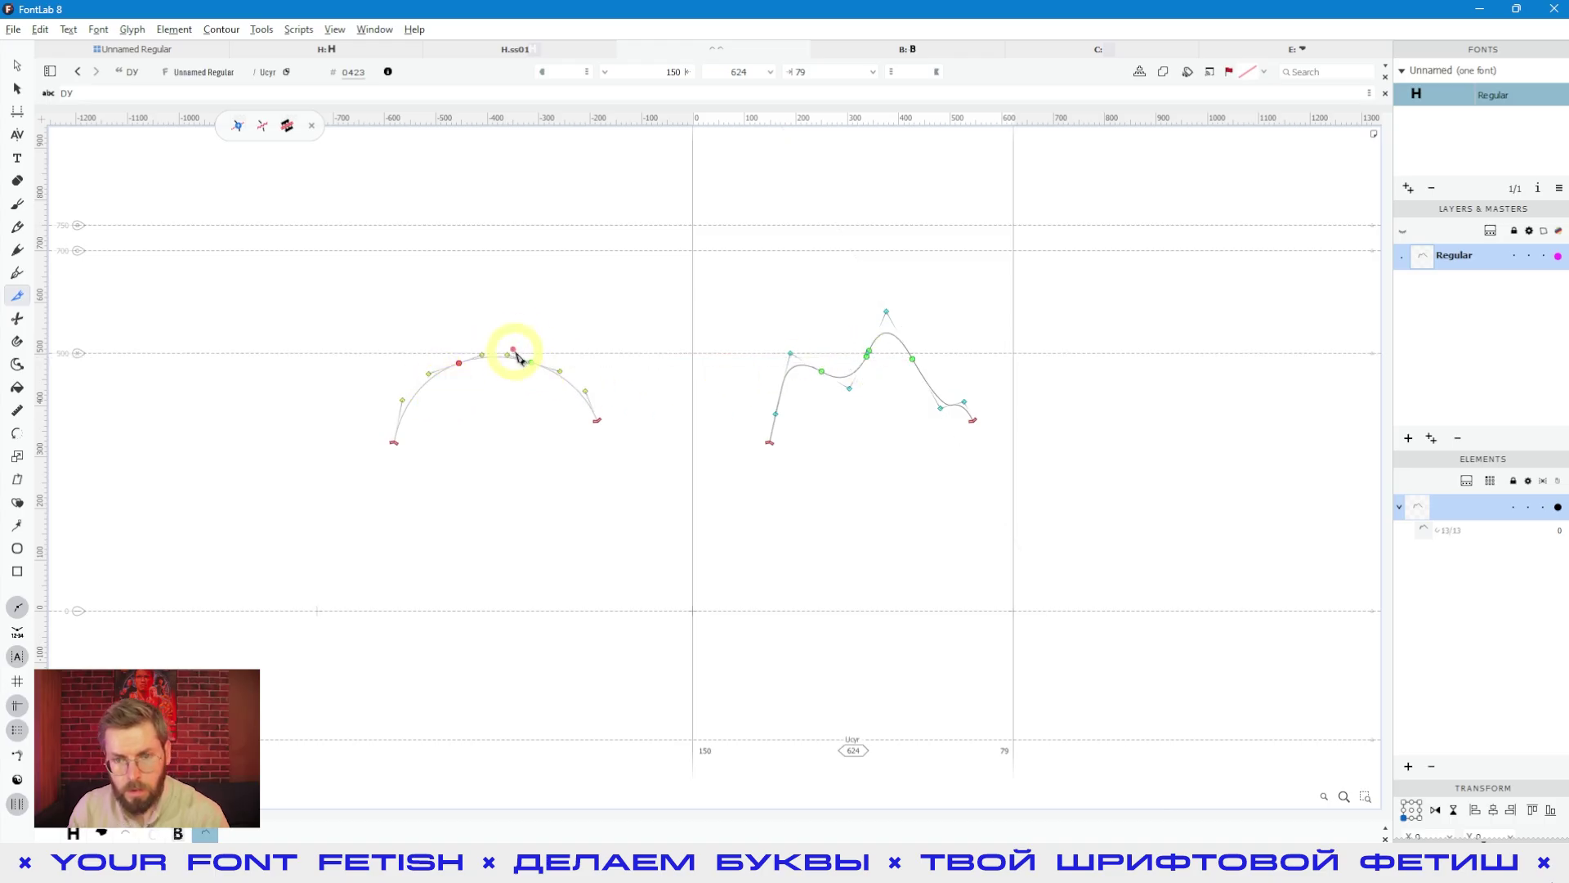
Delete the inserted on-curve nodes from the right TrueType curve, keeping only the one on its descending slope
key("ctrl")
left_click(831, 375, "ctrl")
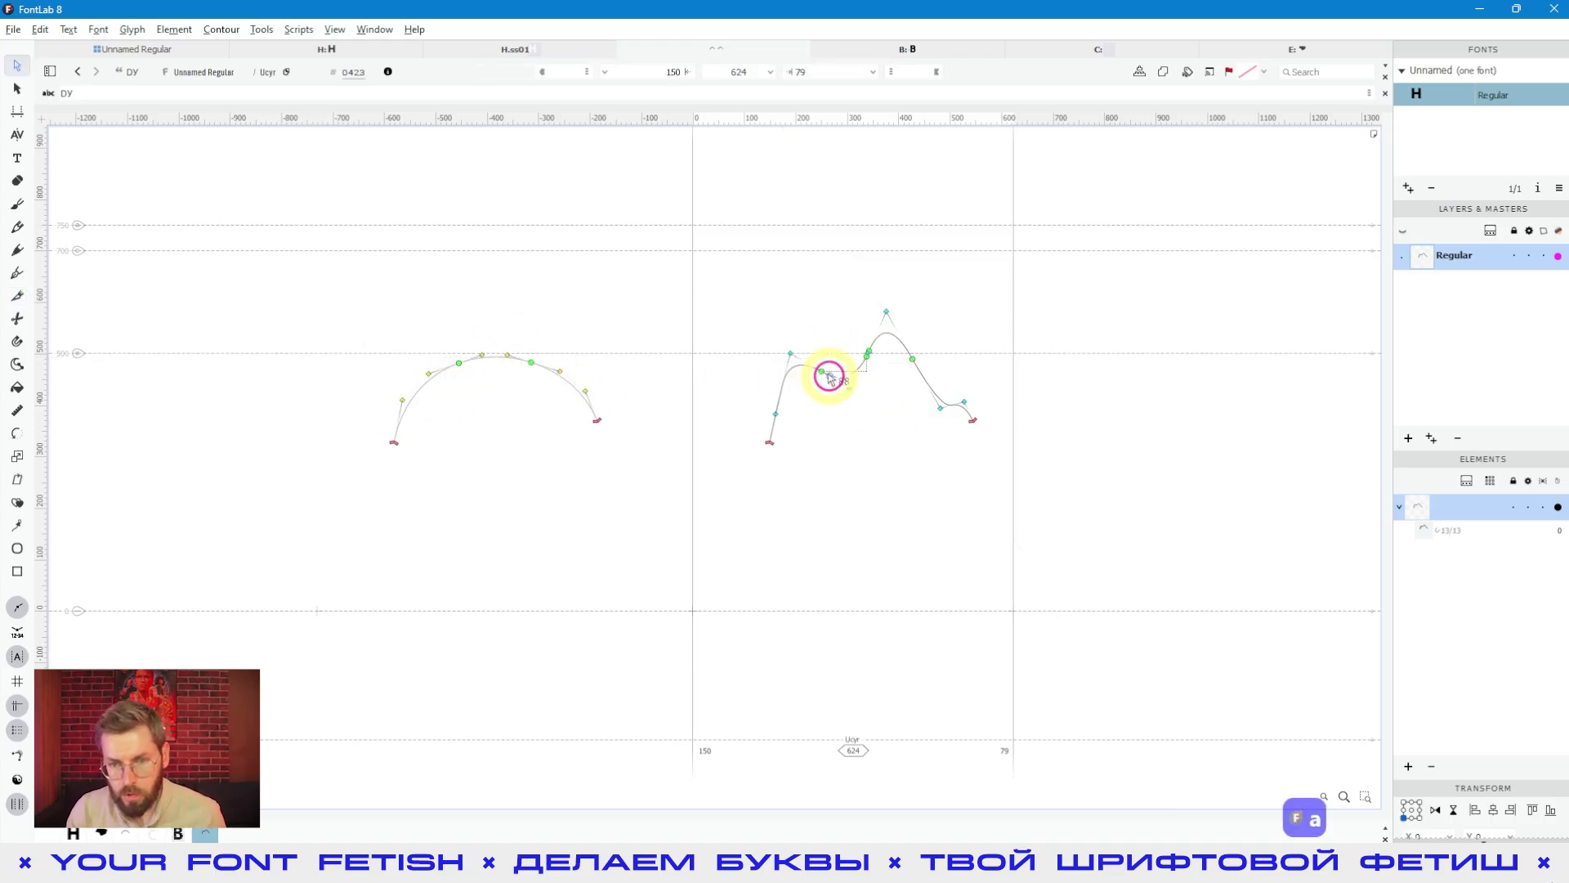
key("Delete")
left_click_drag(867, 334, 897, 366)
key("BackSpace")
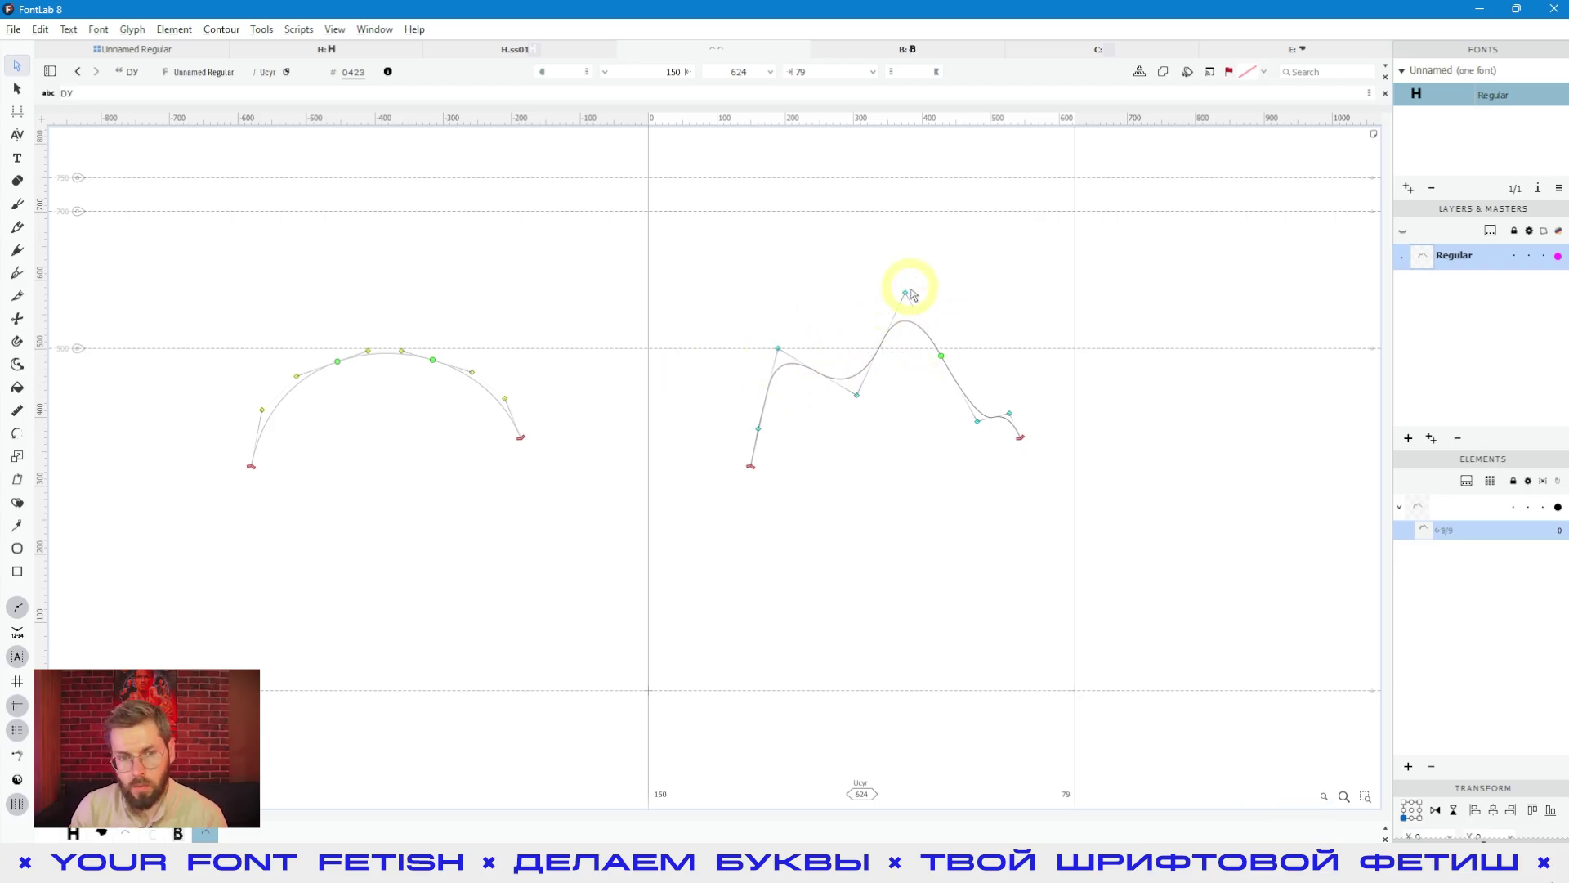
Raise the left inserted node of the PostScript arc to about X 283, Y 573 and delete the second inserted node
left_click_drag(472, 298, 343, 302)
left_click(429, 378)
key("BackSpace")
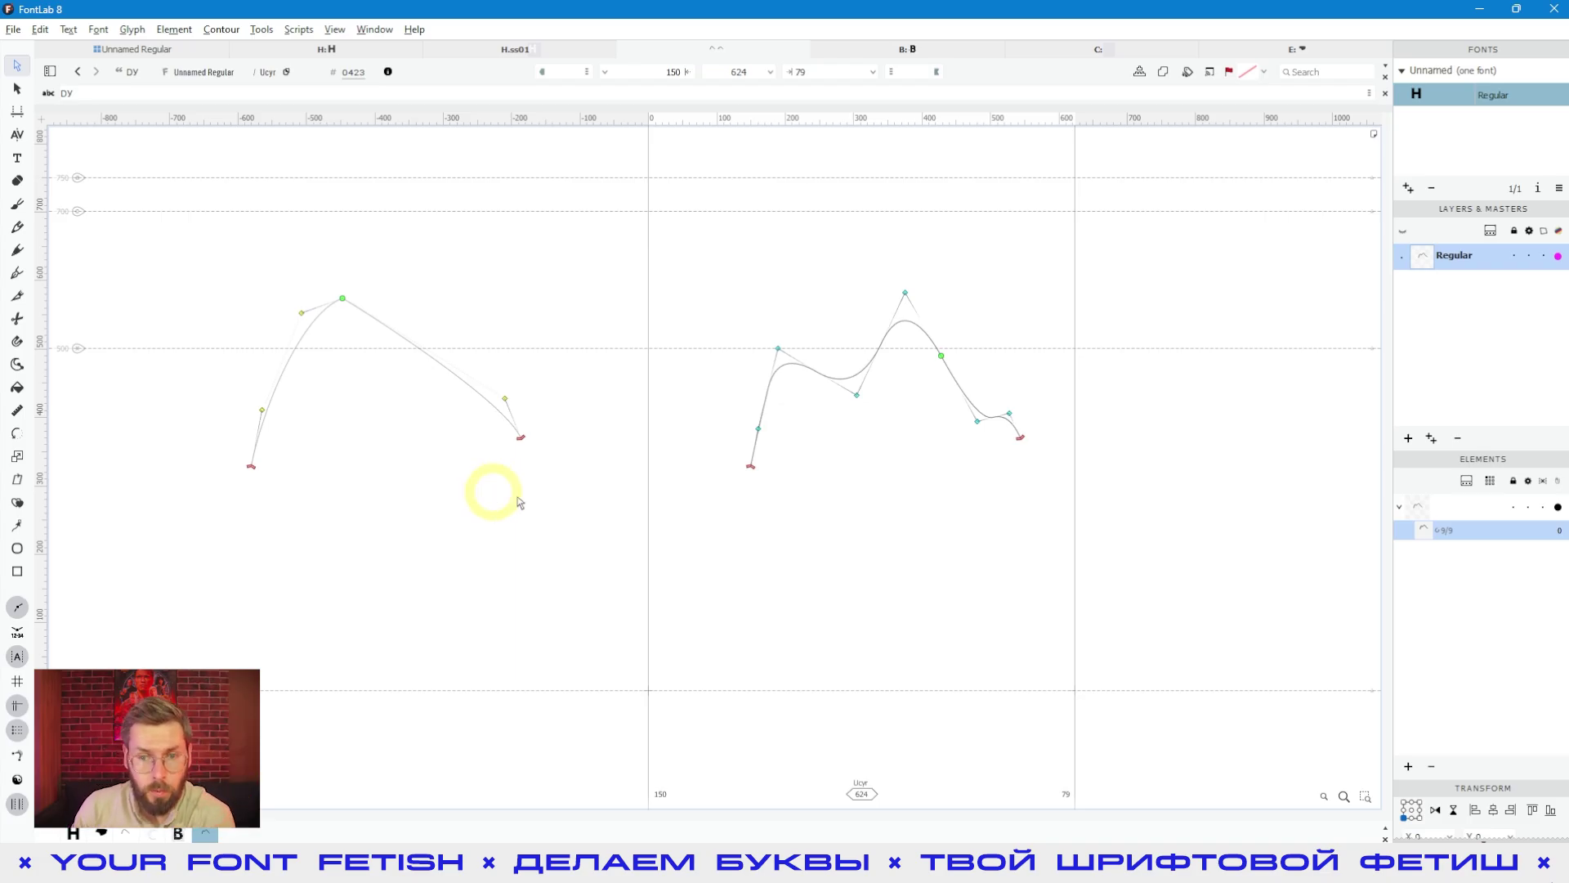
Pull the handle of the left curve's right end node almost straight up to a length of about 276 units
left_click(362, 449)
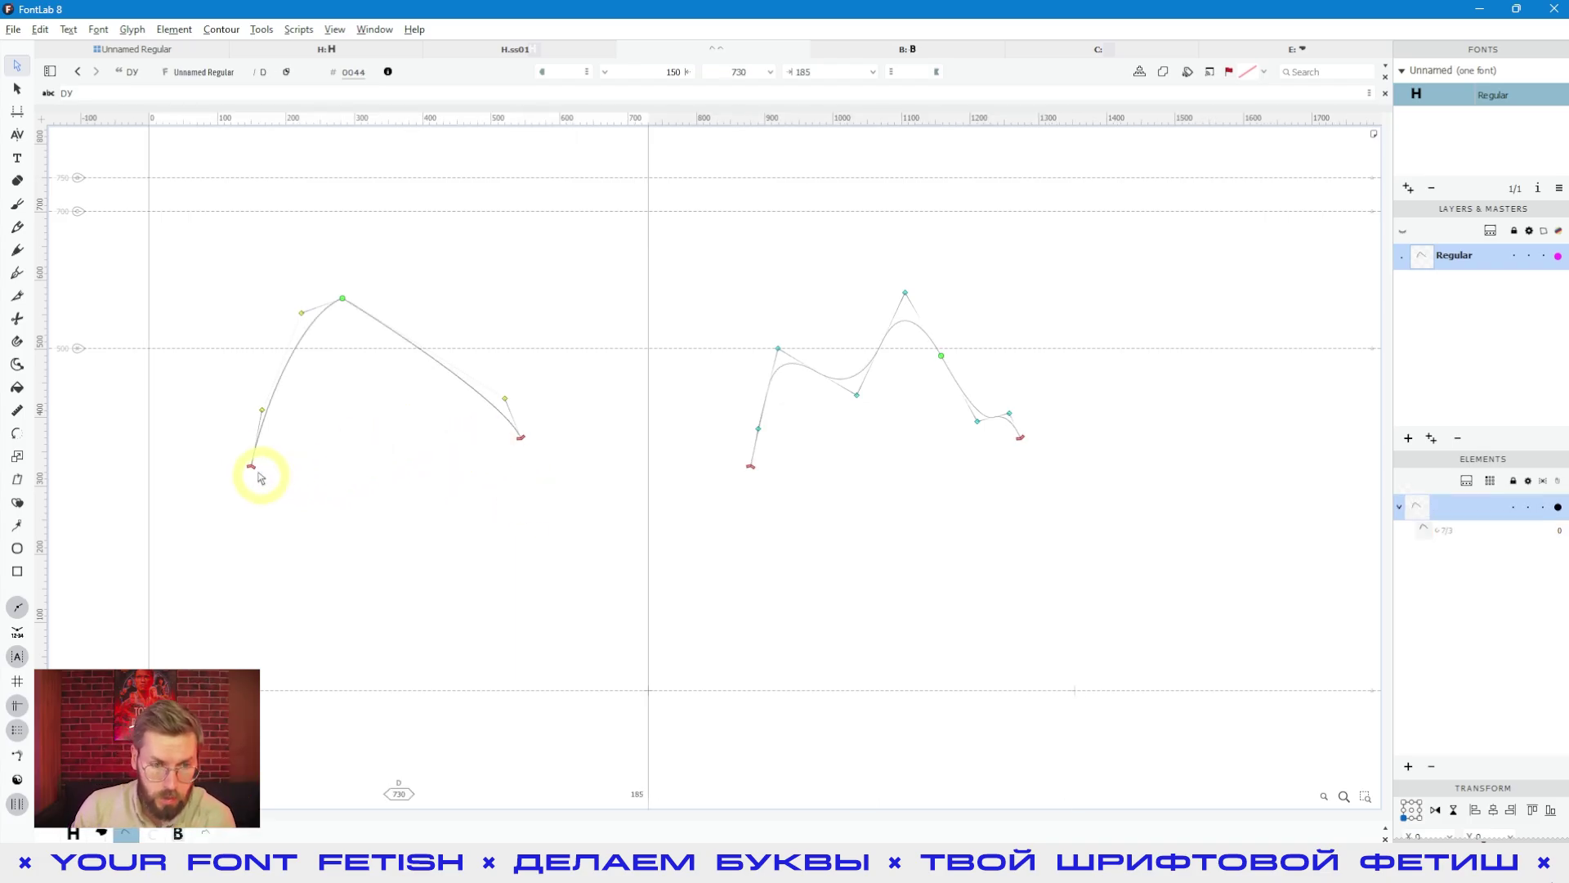
left_click(467, 383)
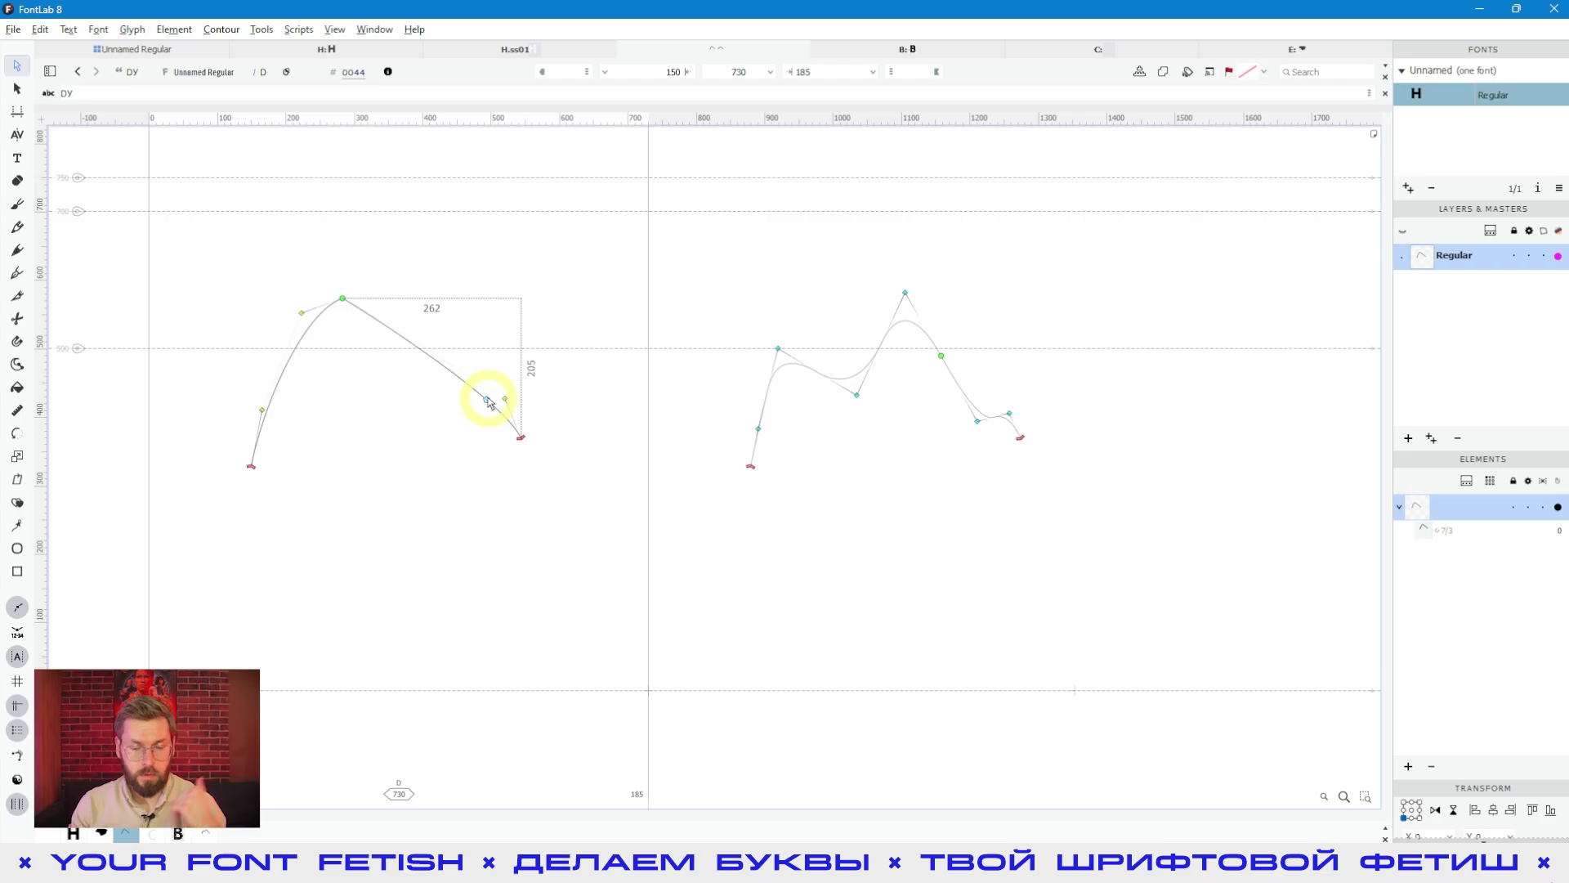
key("Delete")
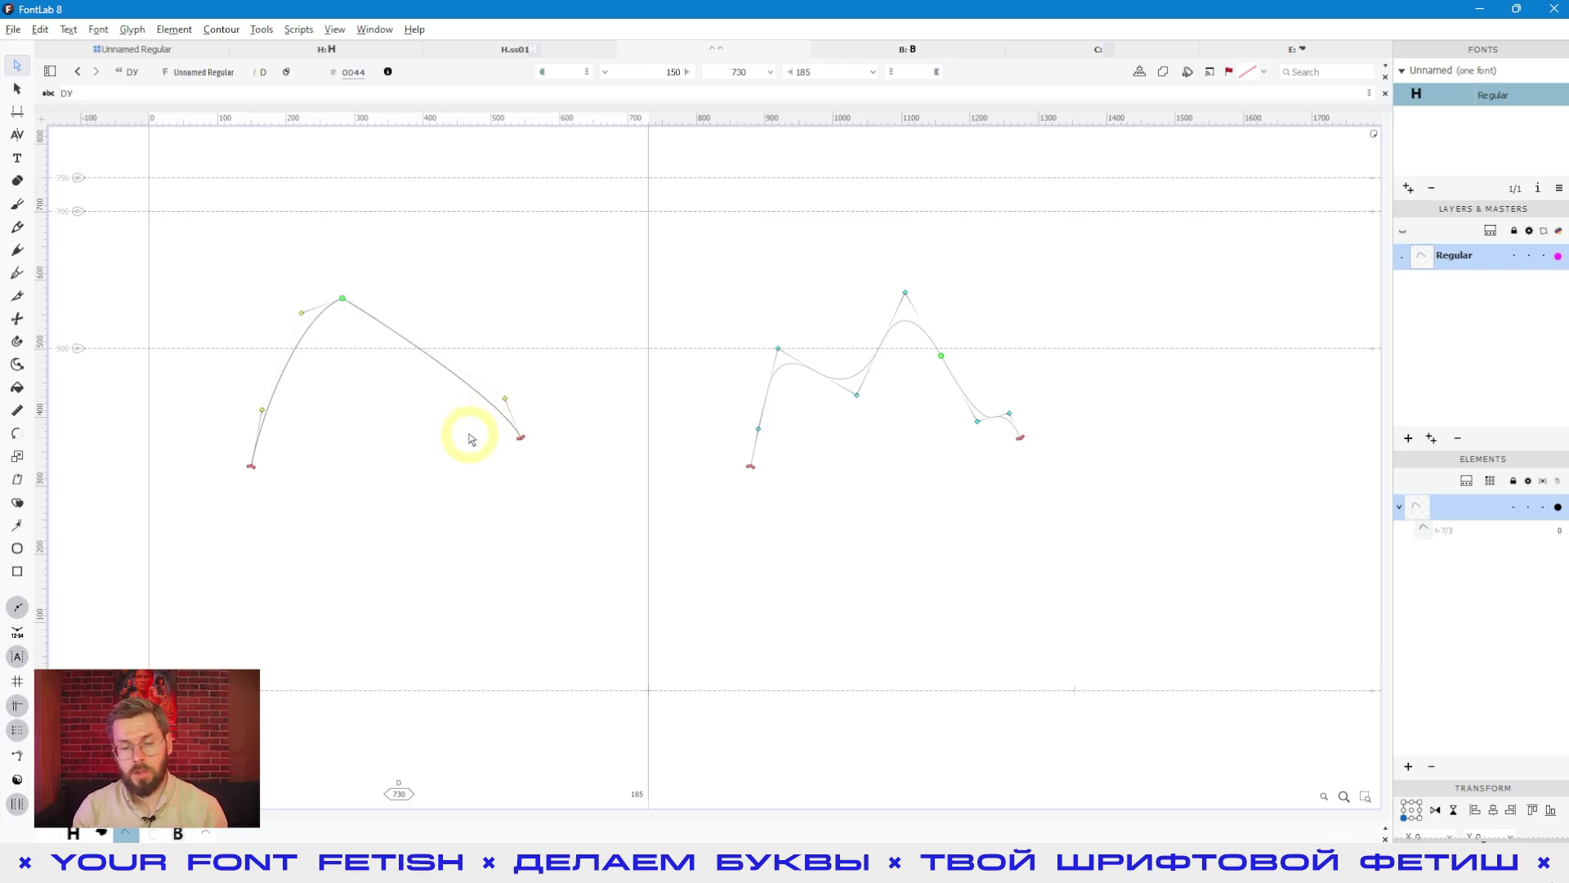
left_click_drag(506, 398, 532, 252)
left_click(488, 466)
Reverse the left curve's contour direction and move its top node to about X 304, Y 629
right_click(520, 438)
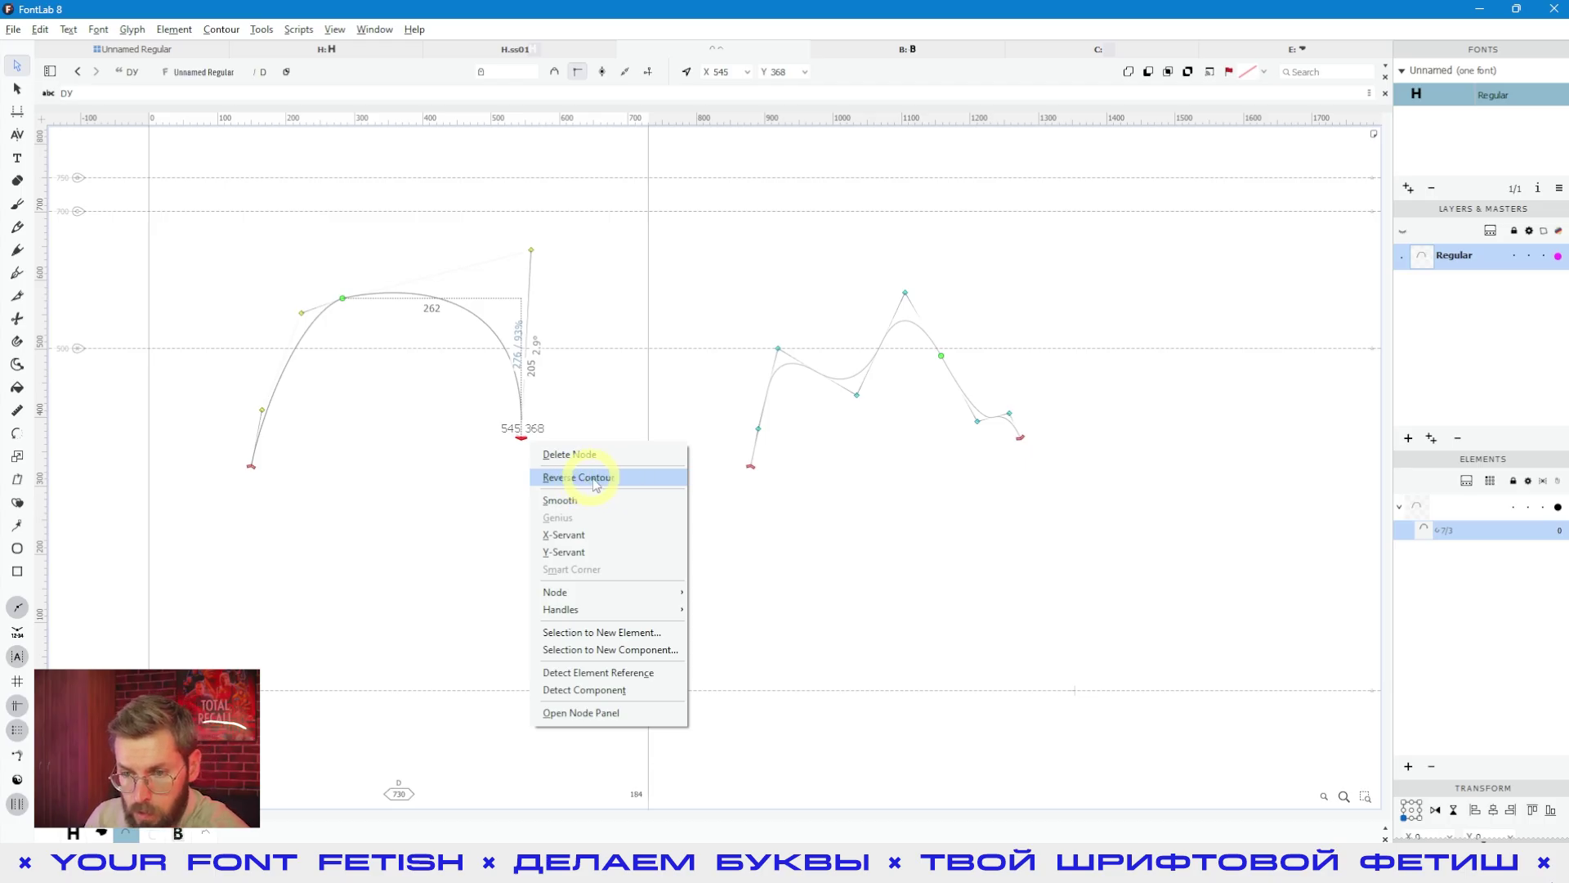
left_click(617, 480)
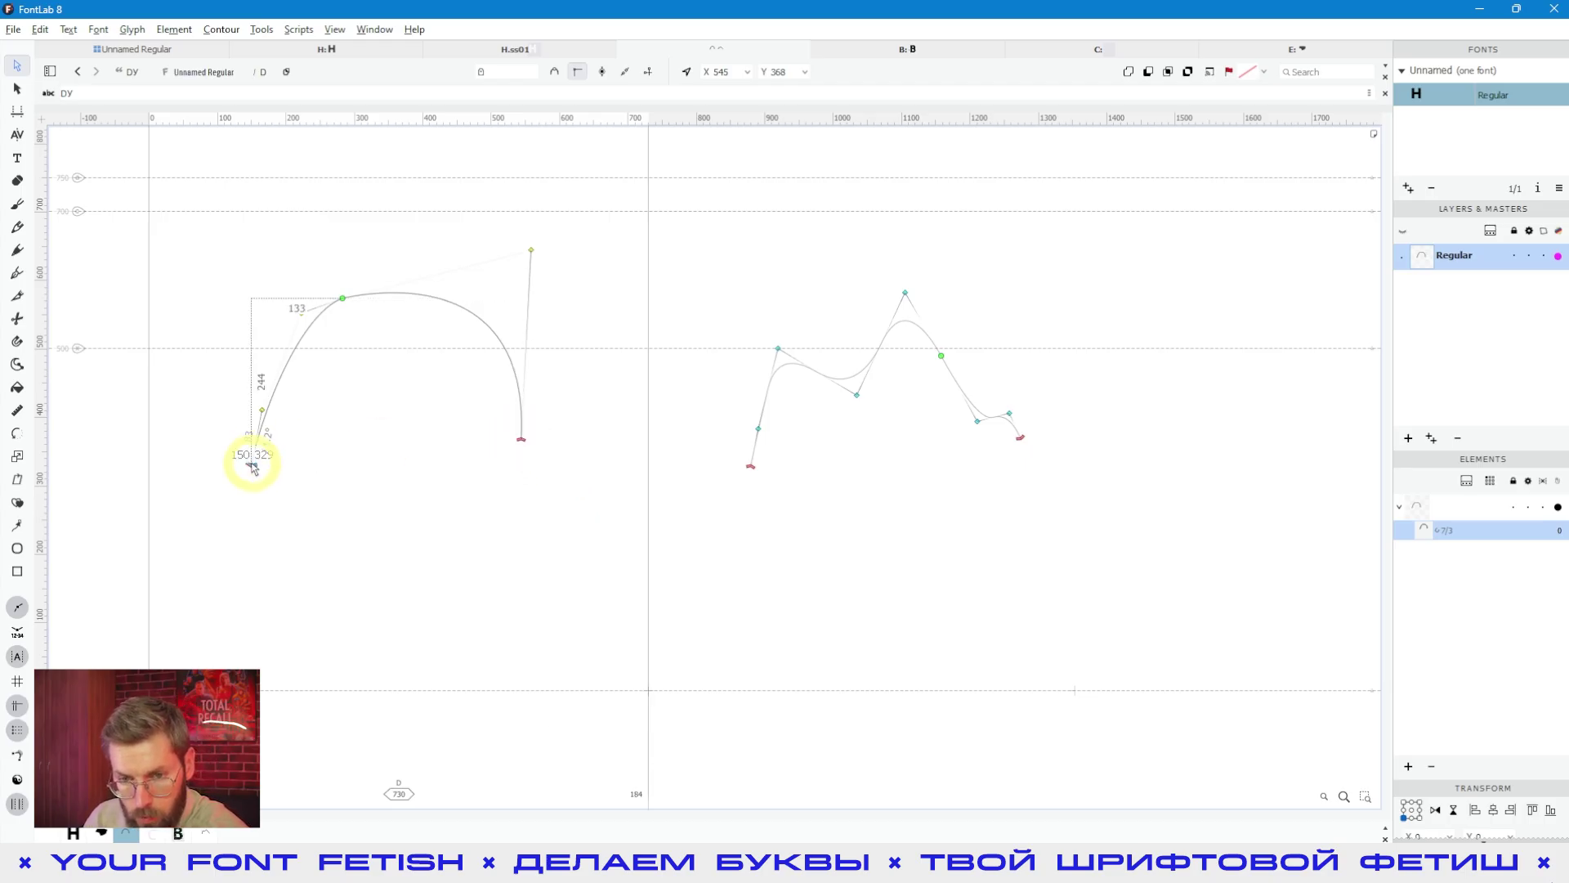
left_click_drag(343, 297, 355, 259)
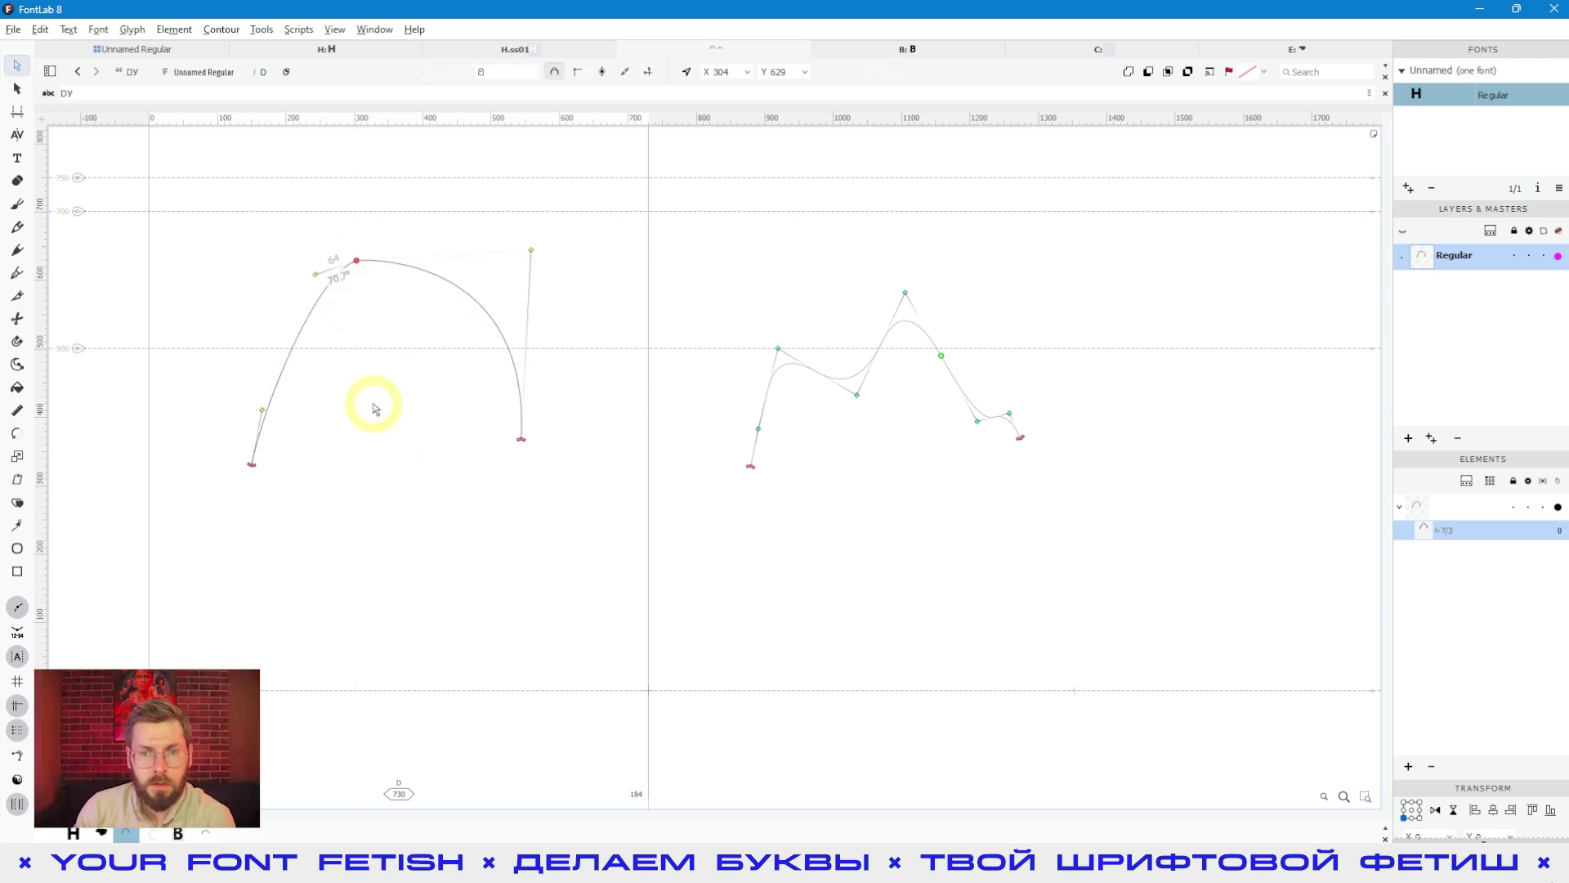
left_click(38, 30)
left_click(98, 507)
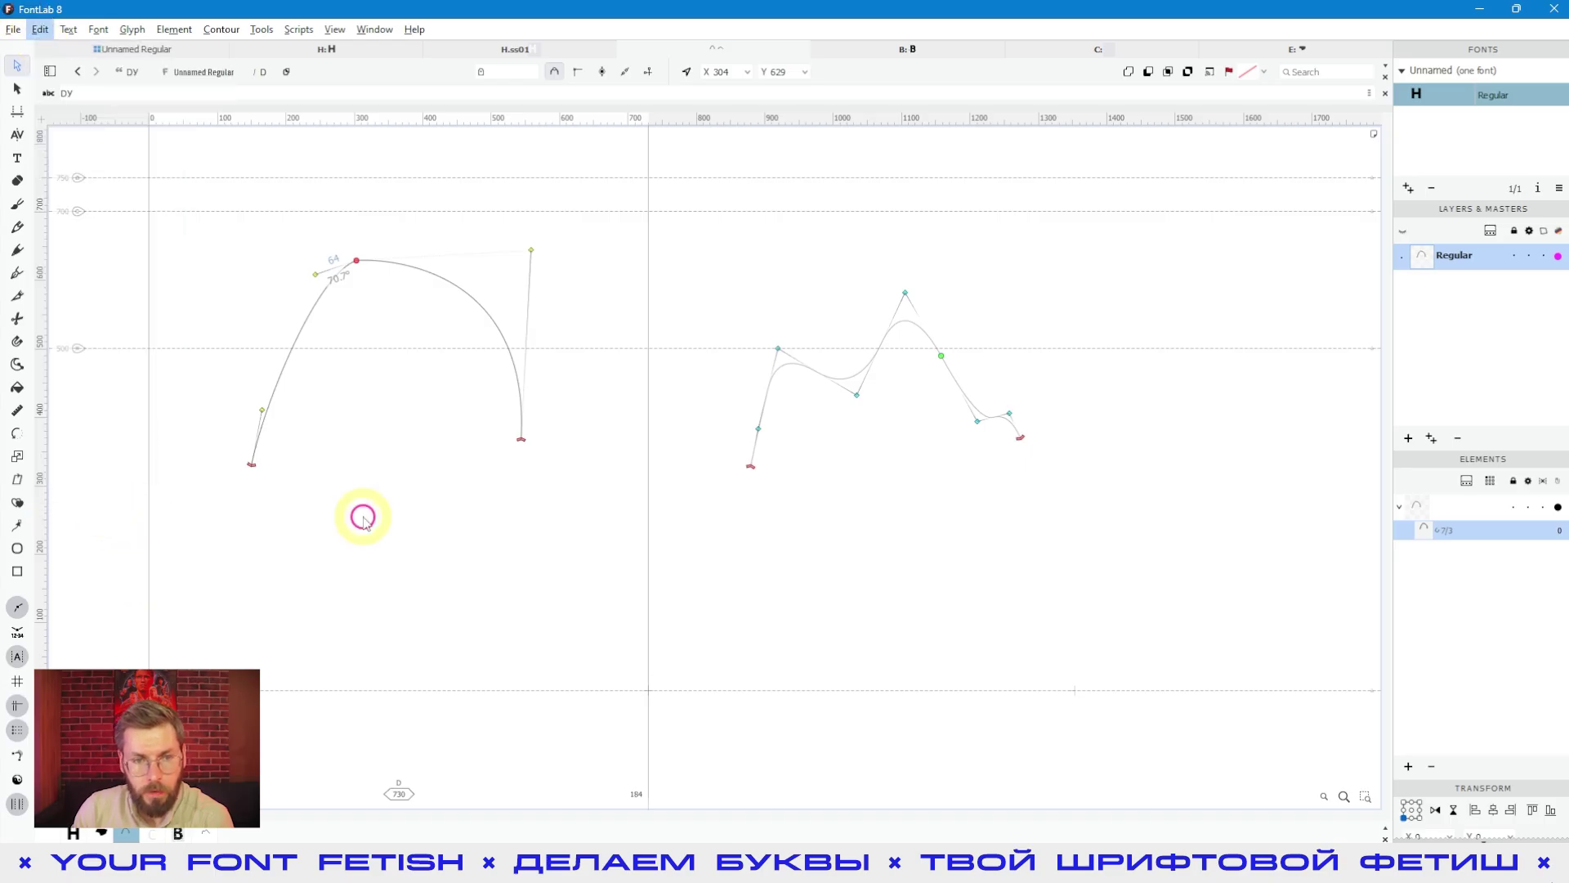
Turn on filling of open contours in the Glyph Window preferences and apply it to both curves
left_click_drag(646, 161, 787, 172)
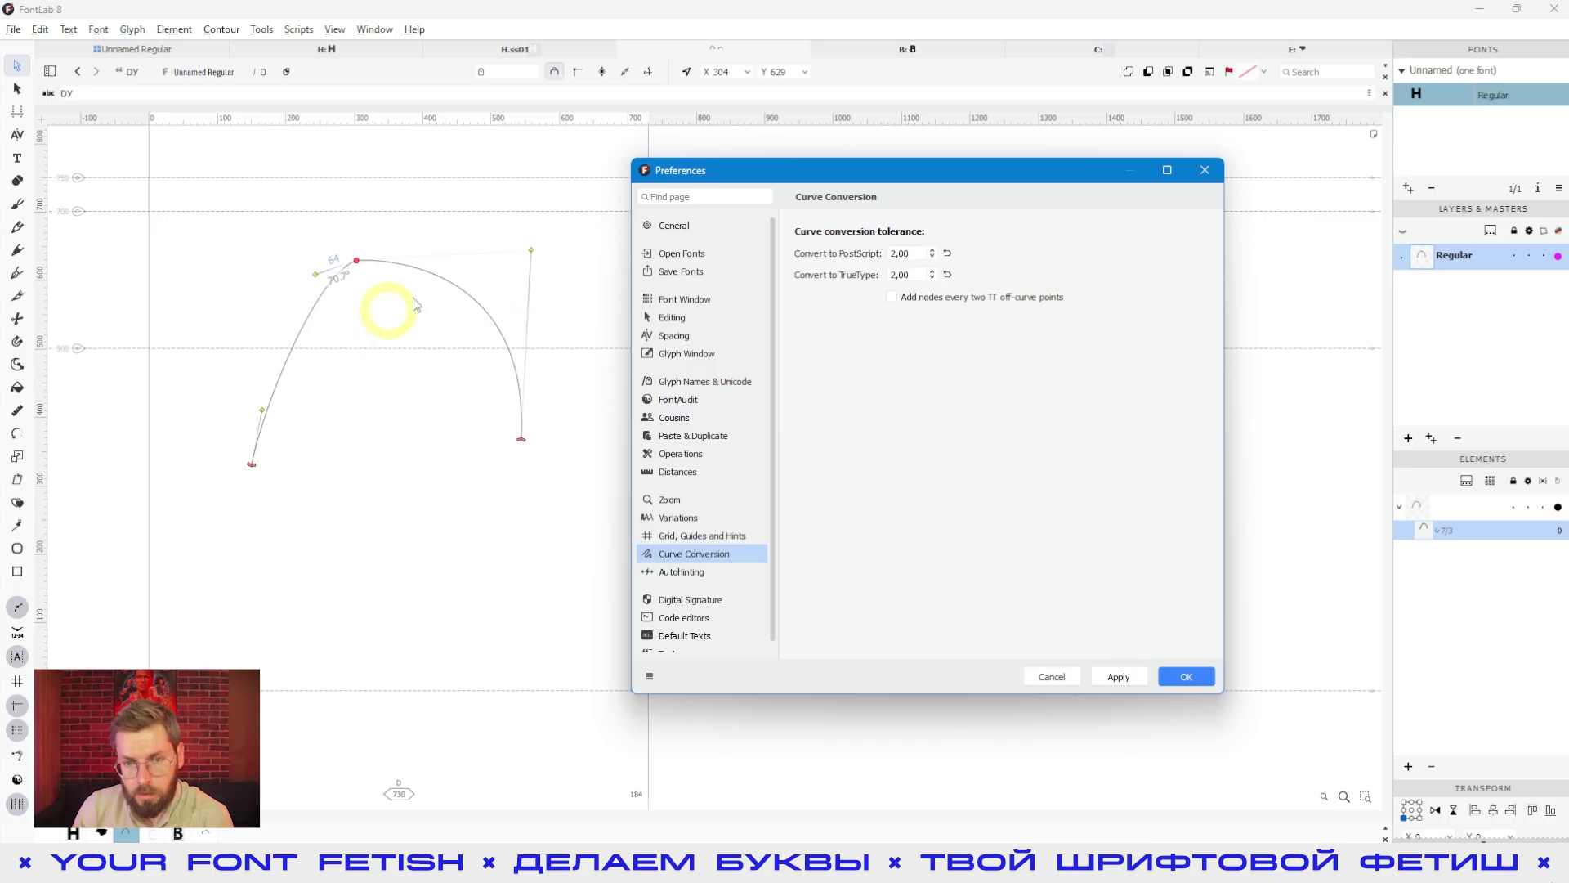
left_click(680, 355)
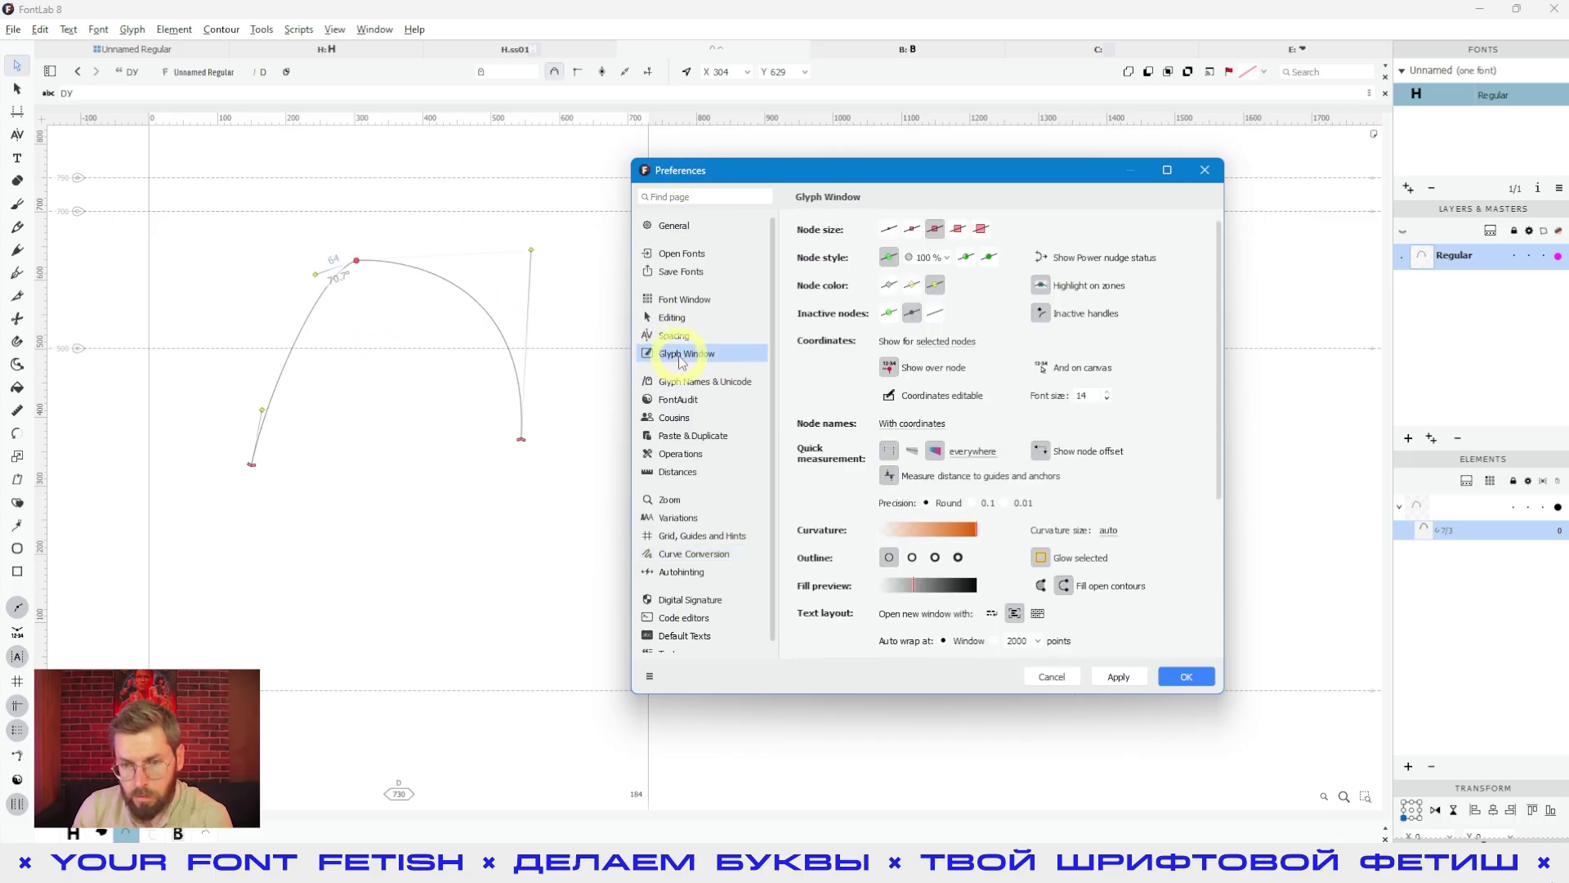
left_click_drag(1216, 379, 1212, 466)
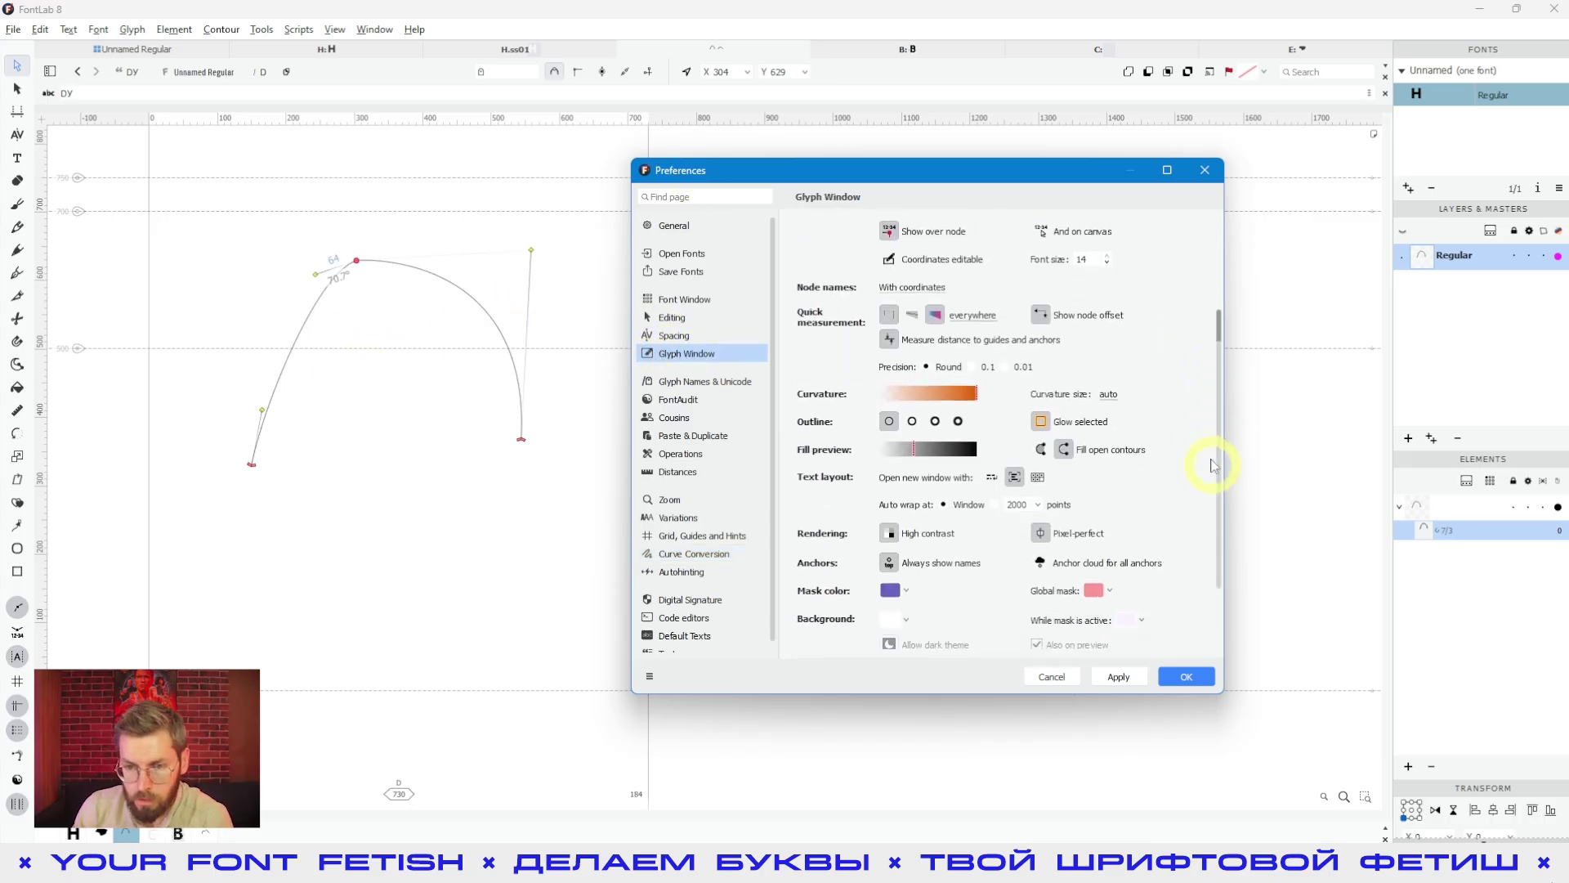
left_click(1042, 450)
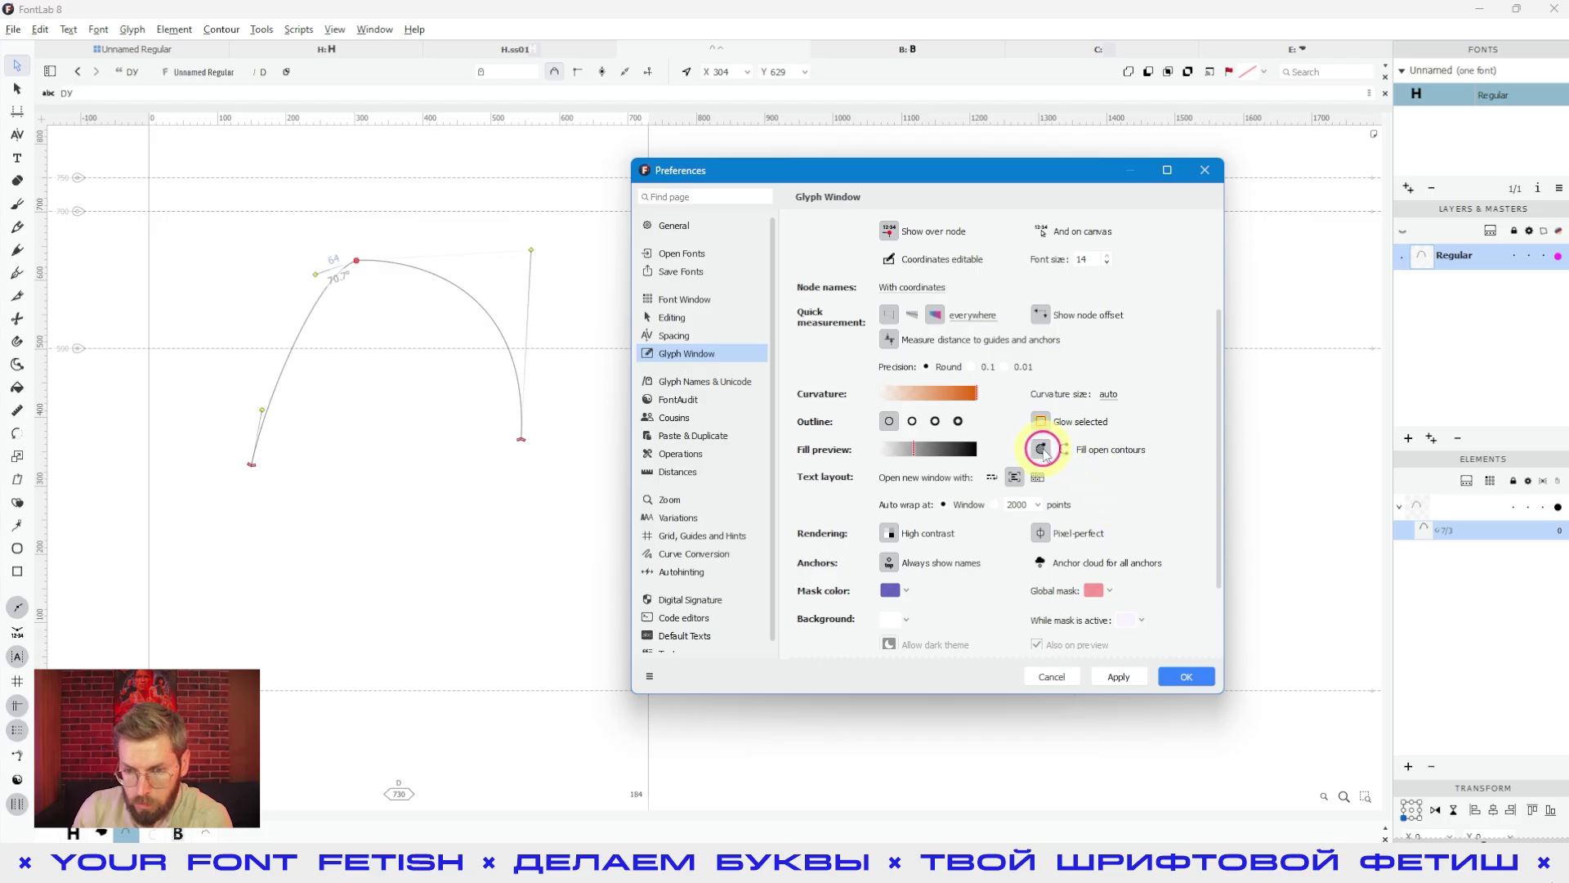
left_click_drag(940, 175, 1331, 200)
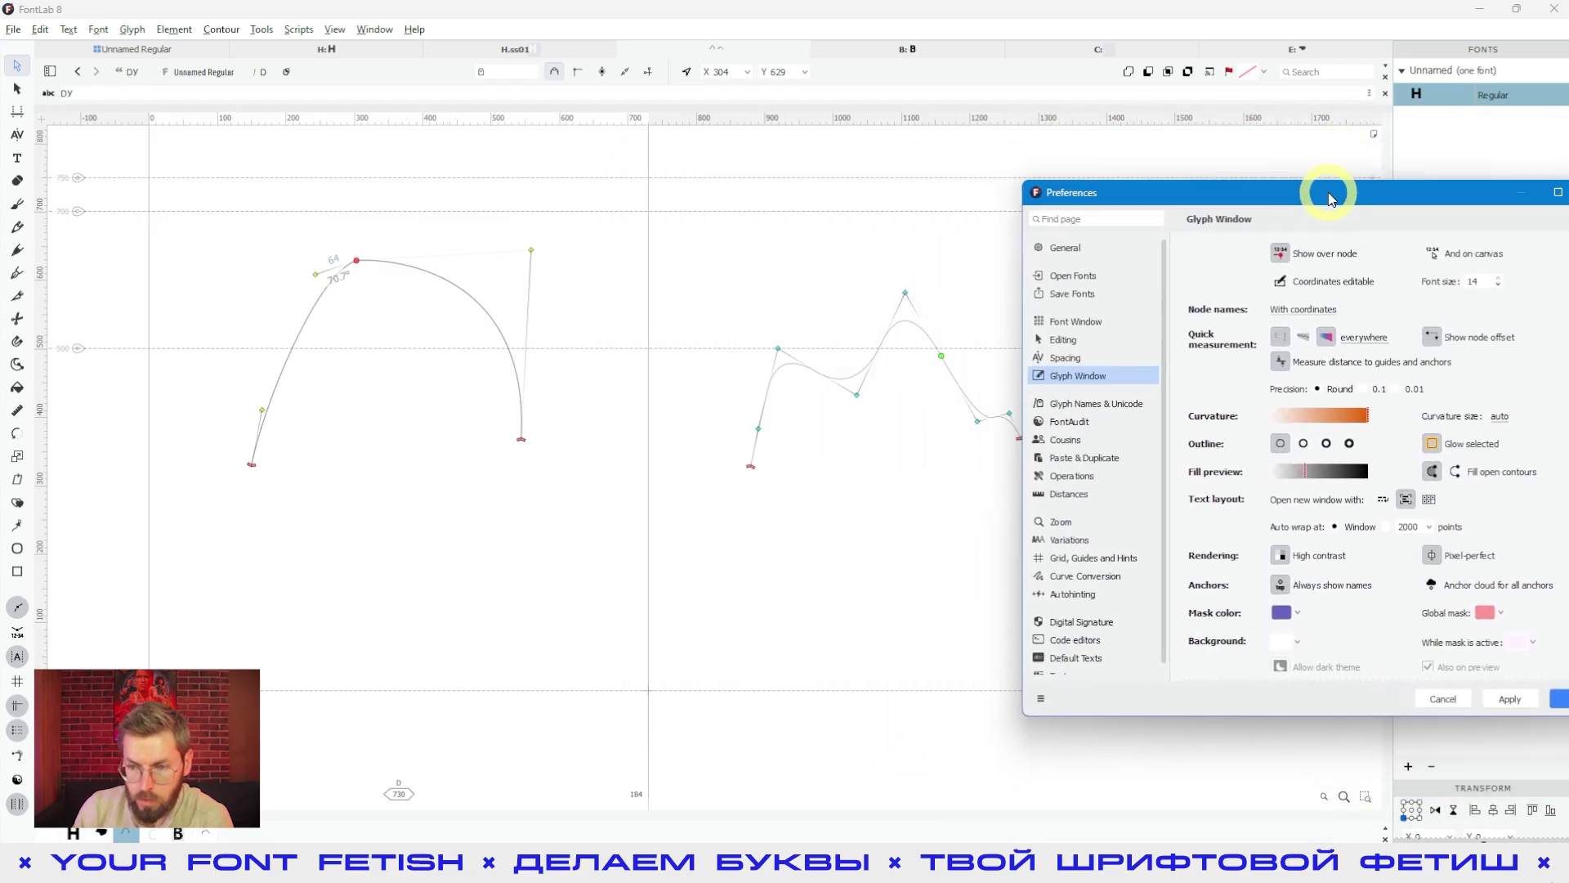
left_click(1511, 699)
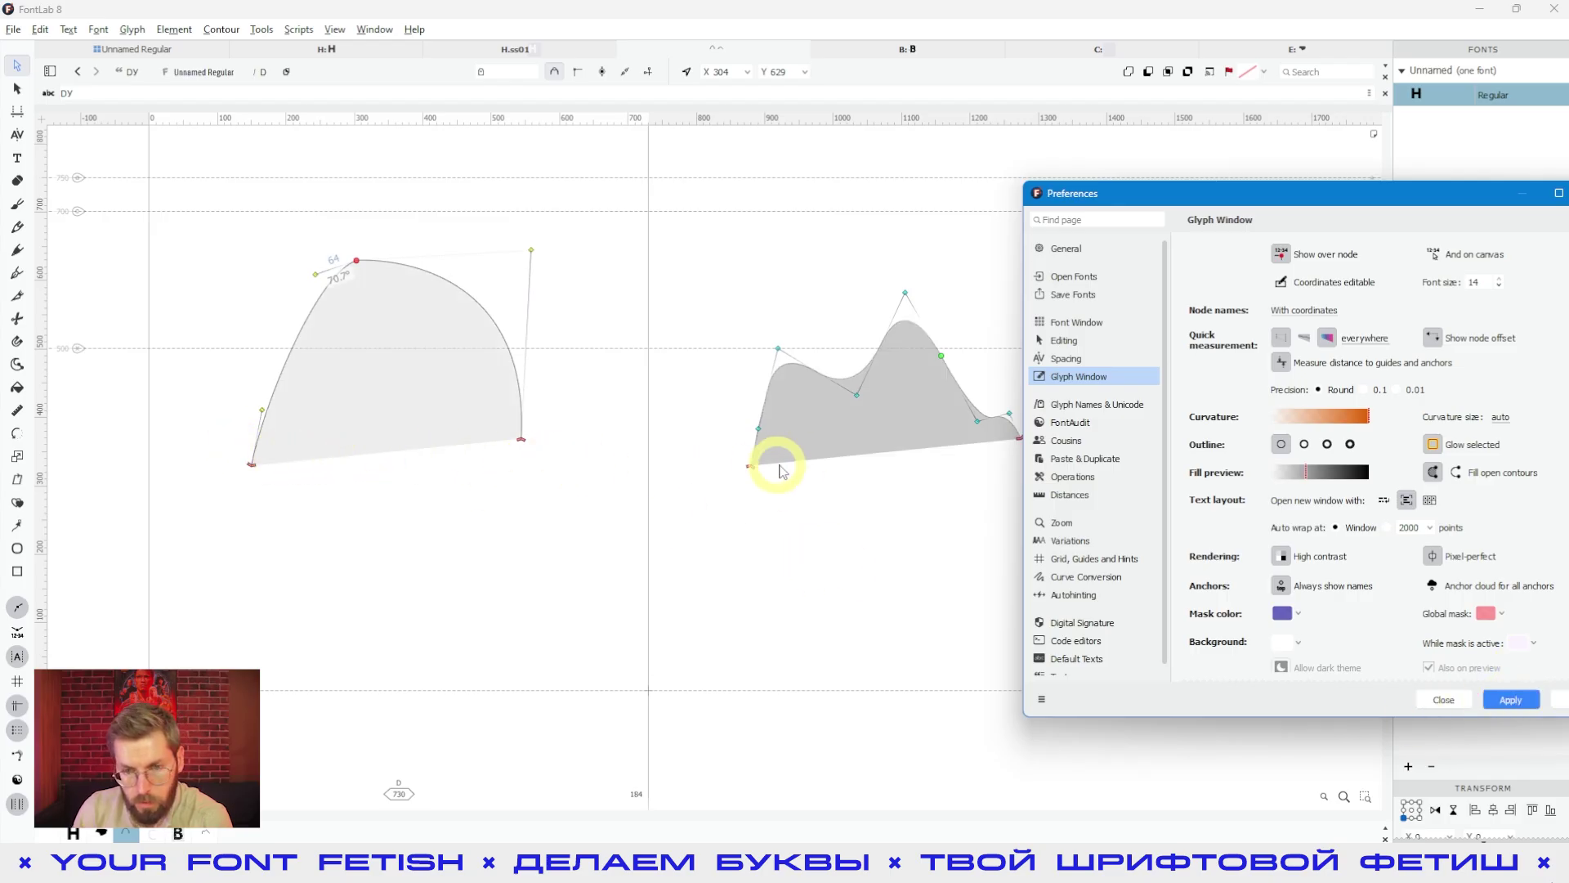
Darken the fill preview to a dark grey and apply it to the glyphs
left_click_drag(1280, 193, 792, 184)
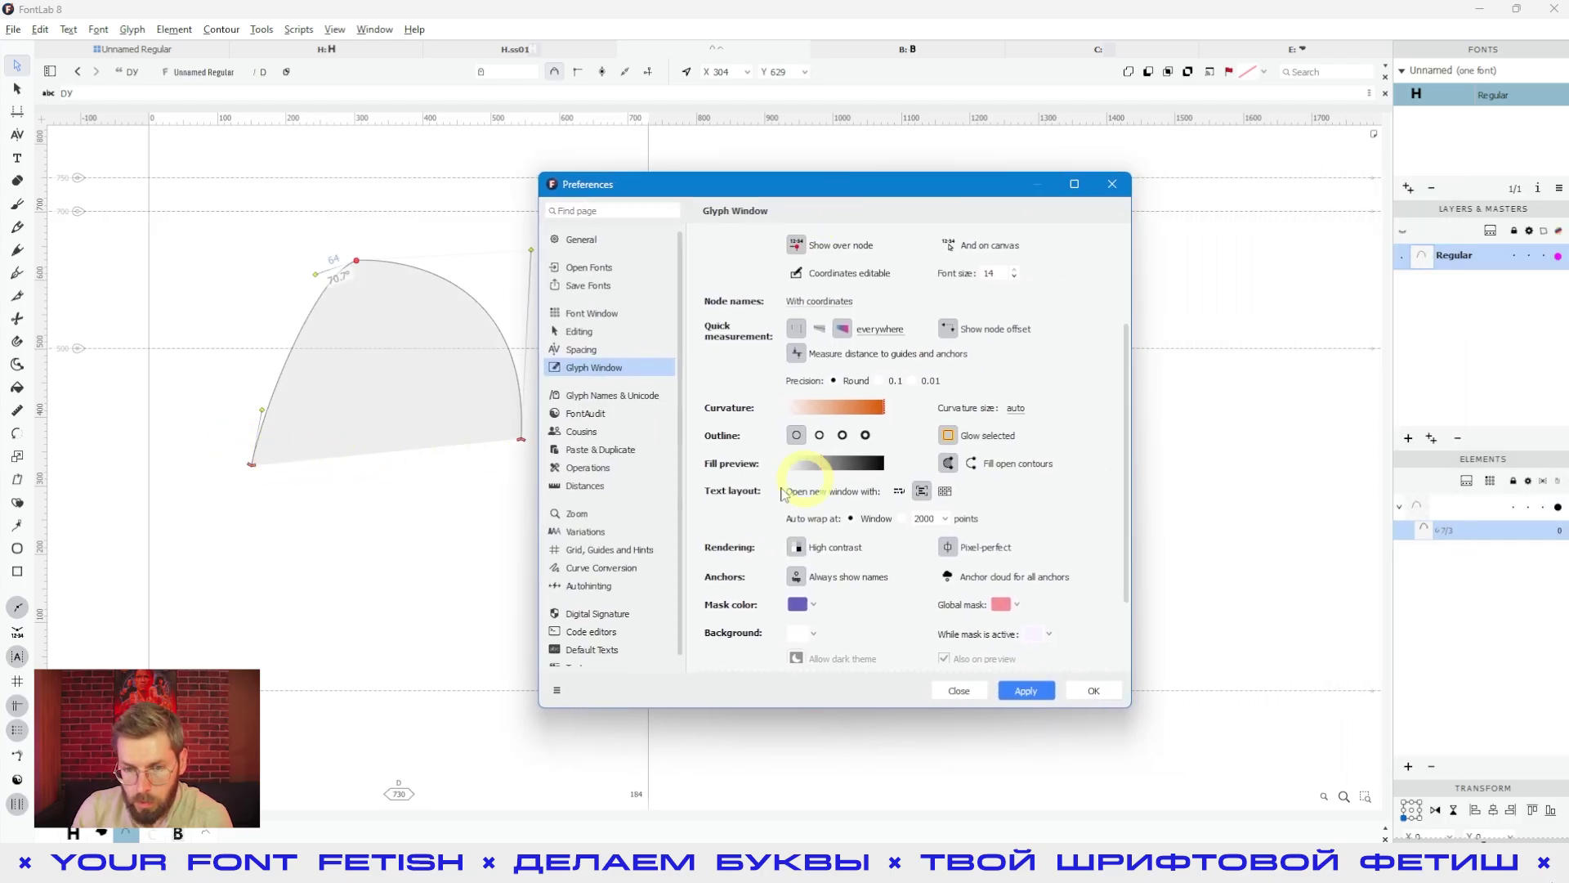
left_click_drag(841, 474, 868, 465)
left_click(1026, 690)
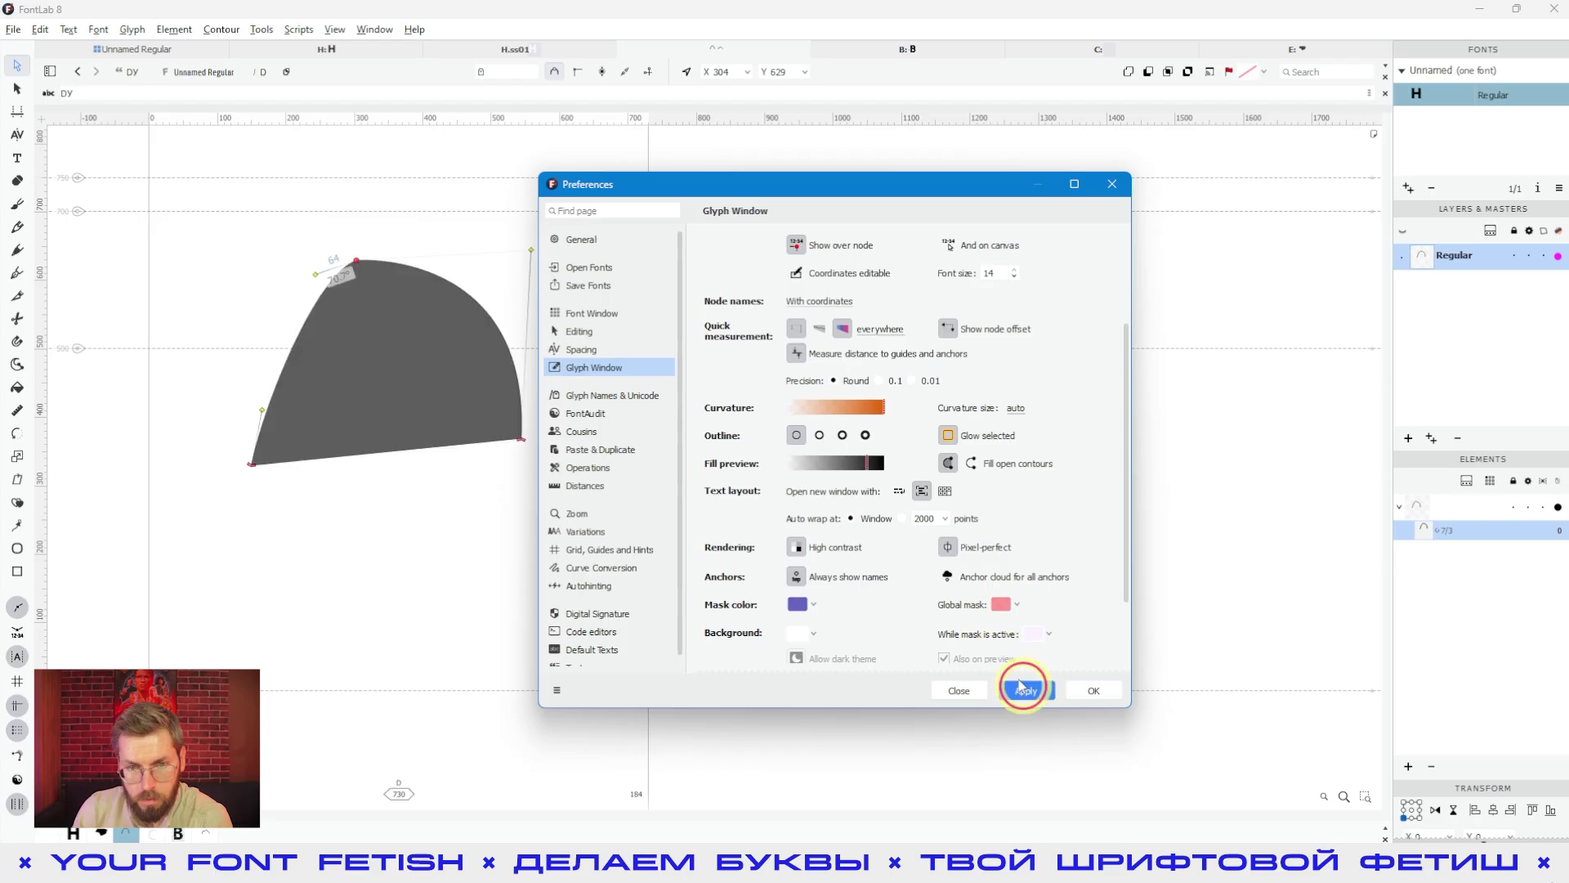
Lighten the fill preview to a pale grey, keep open contours filled, and save the preferences
left_click_drag(741, 196, 1156, 206)
left_click_drag(1299, 484, 1254, 479)
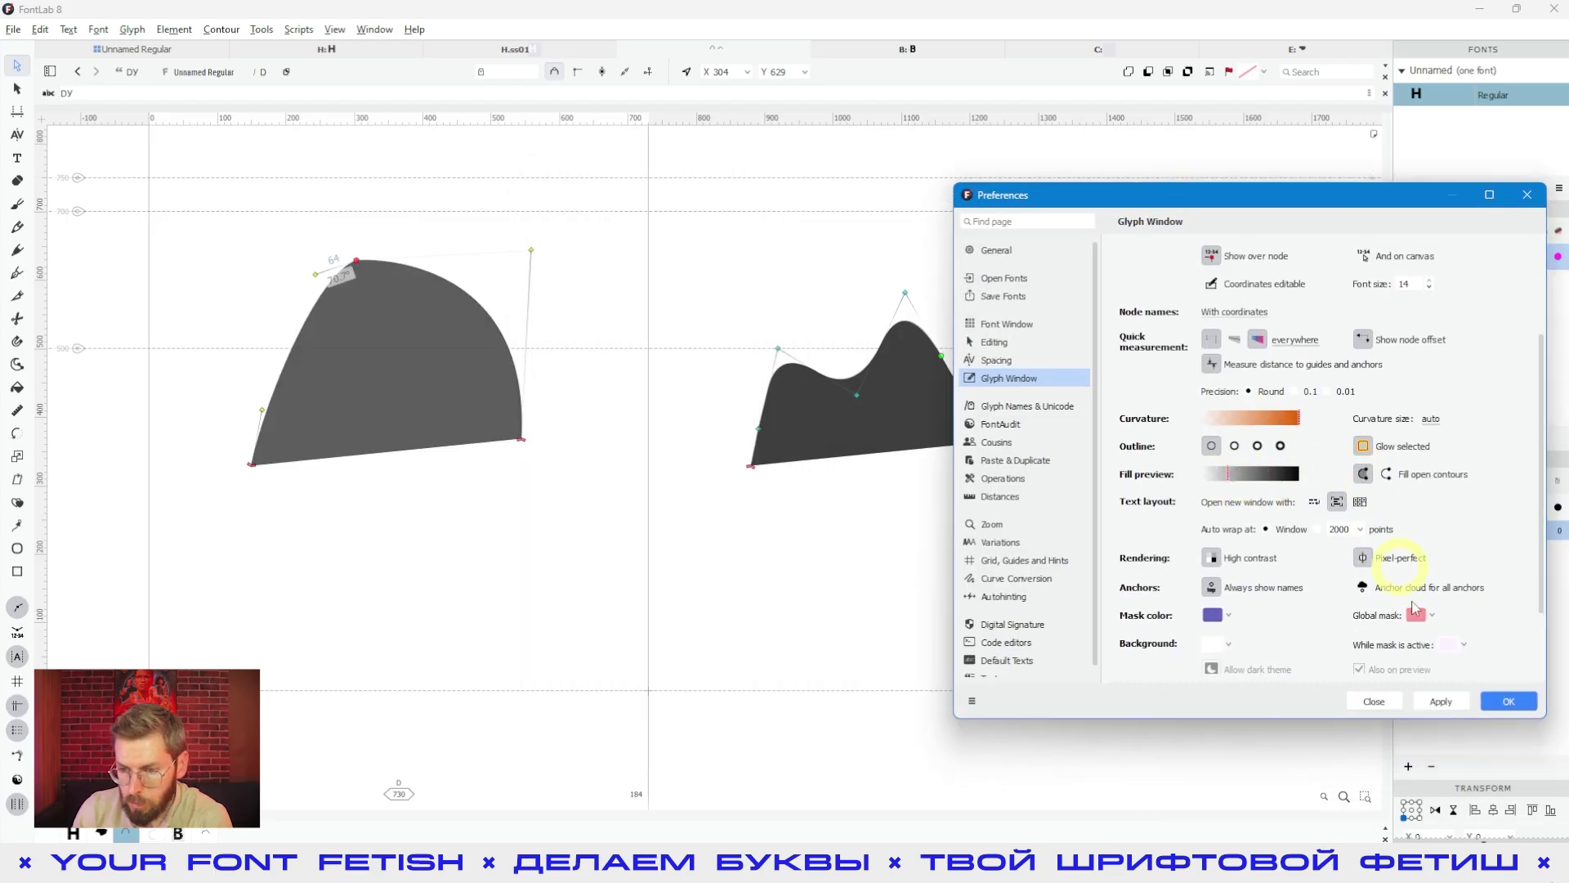
left_click(1441, 702)
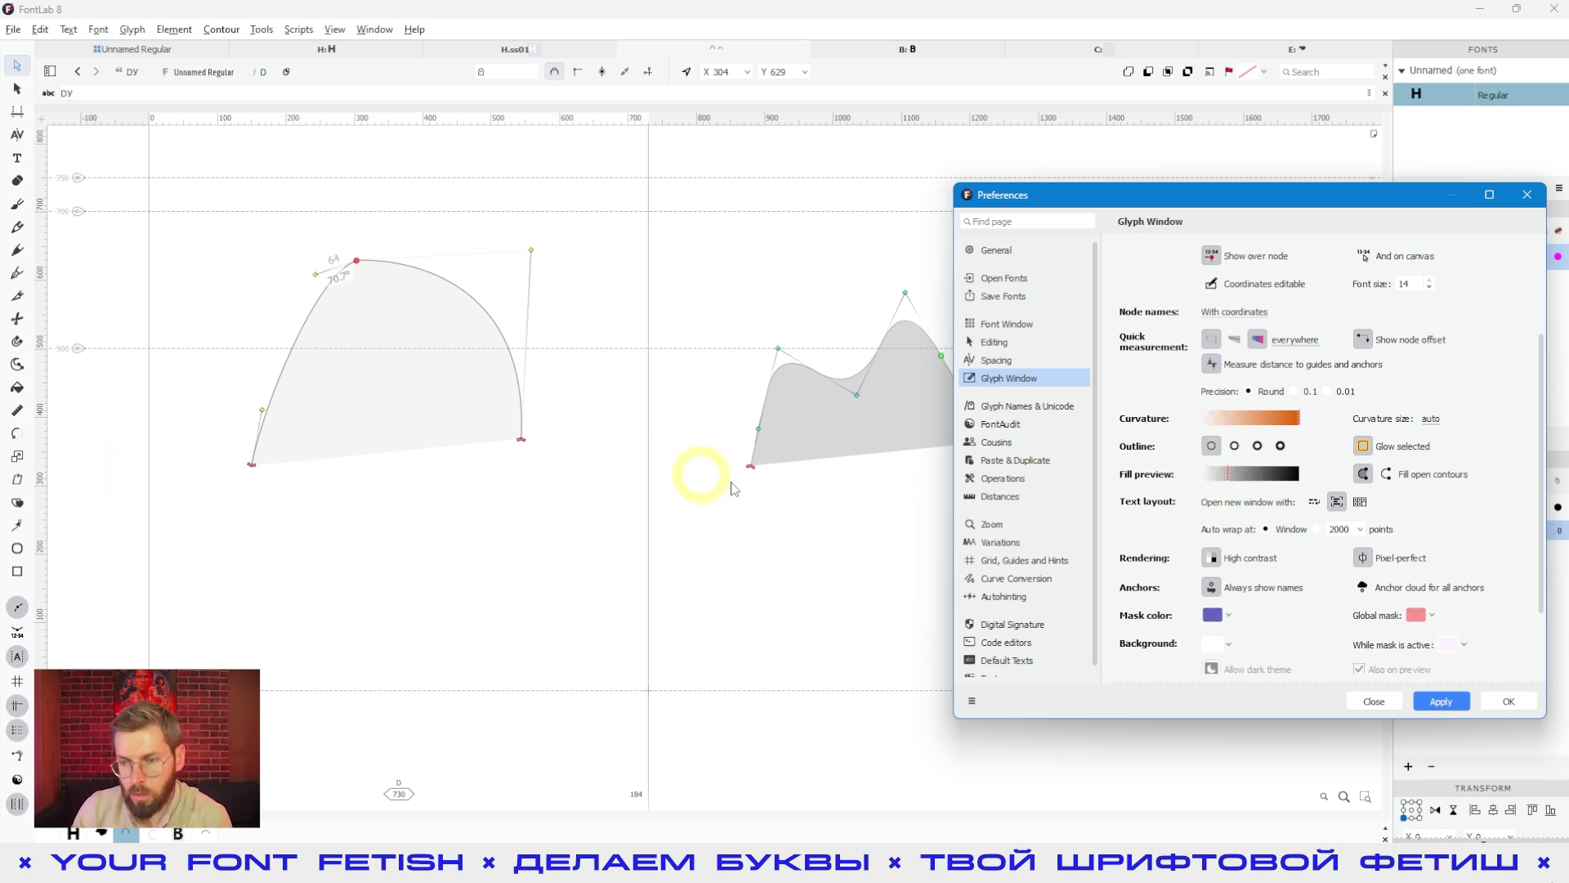
left_click(1418, 479)
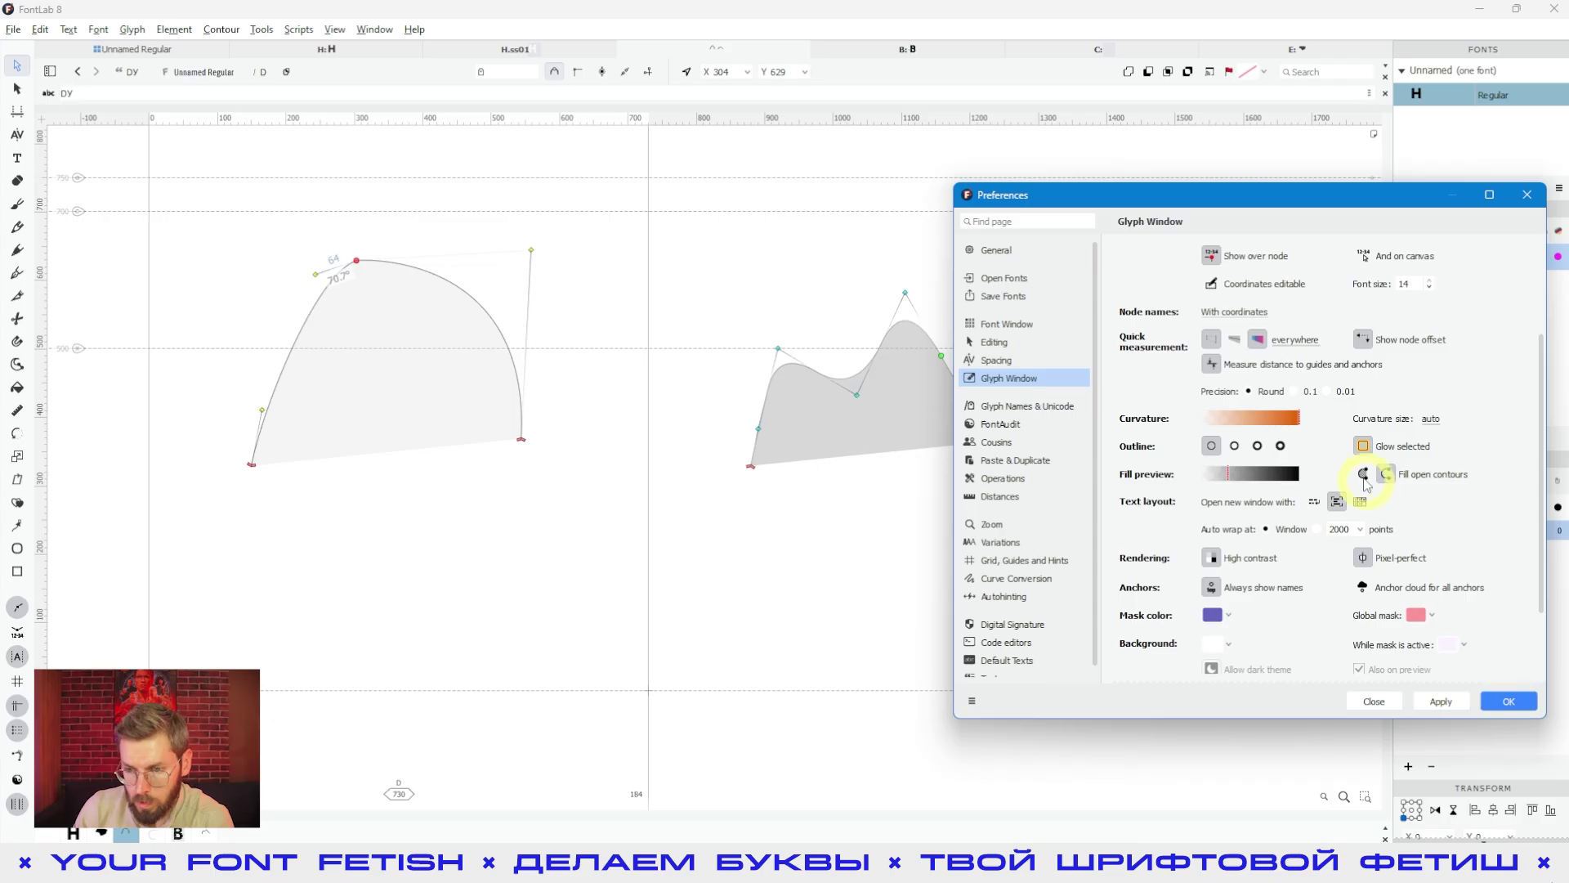
left_click(1508, 701)
key("space")
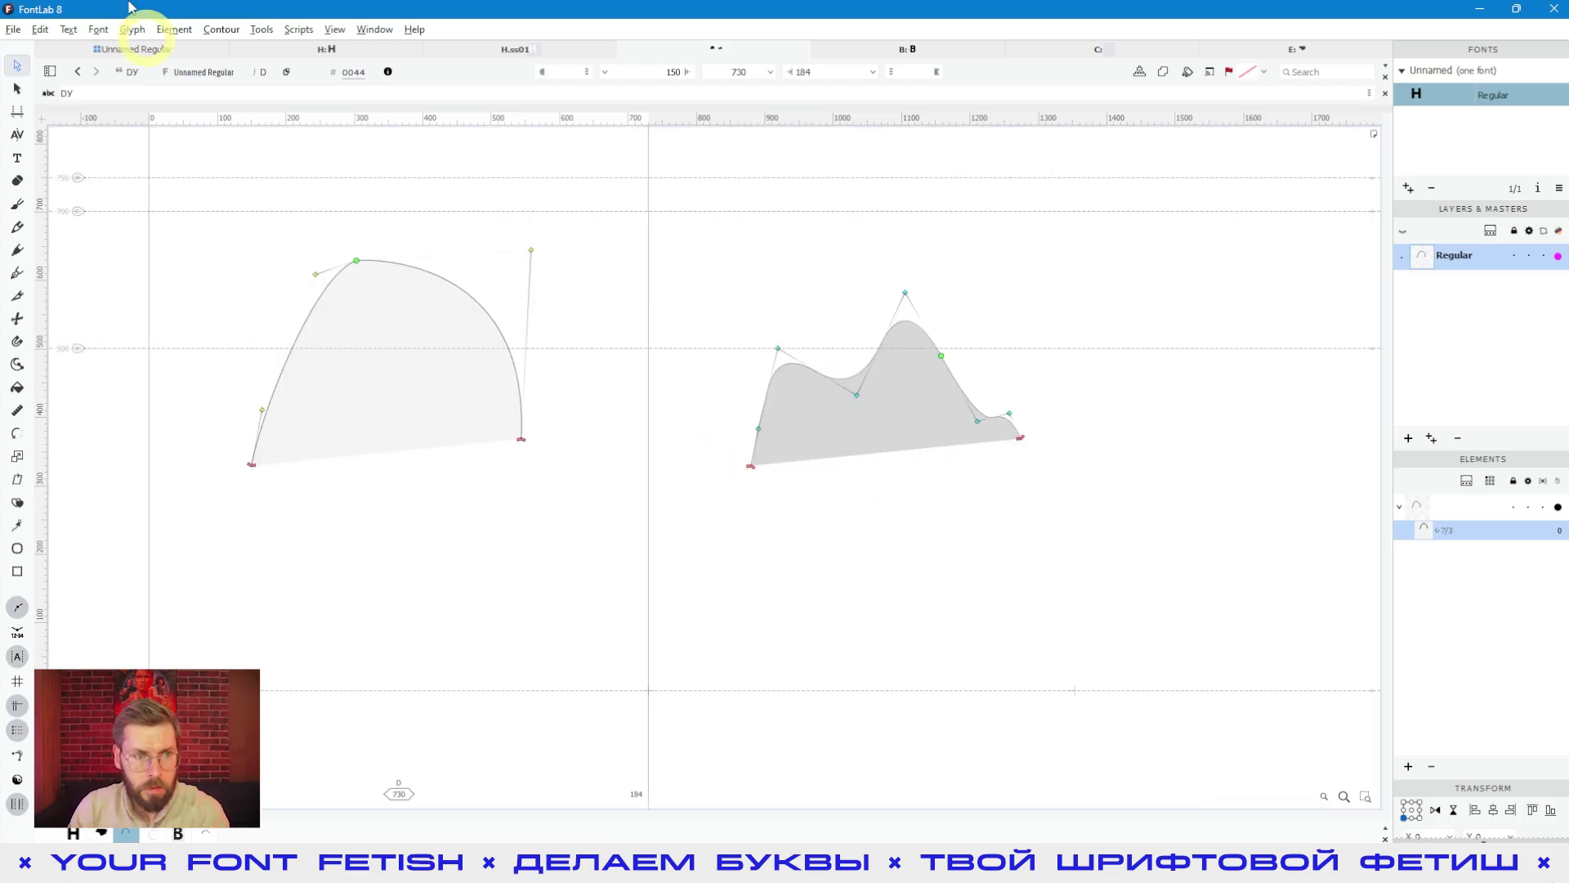
Reopen the Glyph Window preferences, turn off filling of open contours, and save the change
left_click(40, 30)
left_click(97, 507)
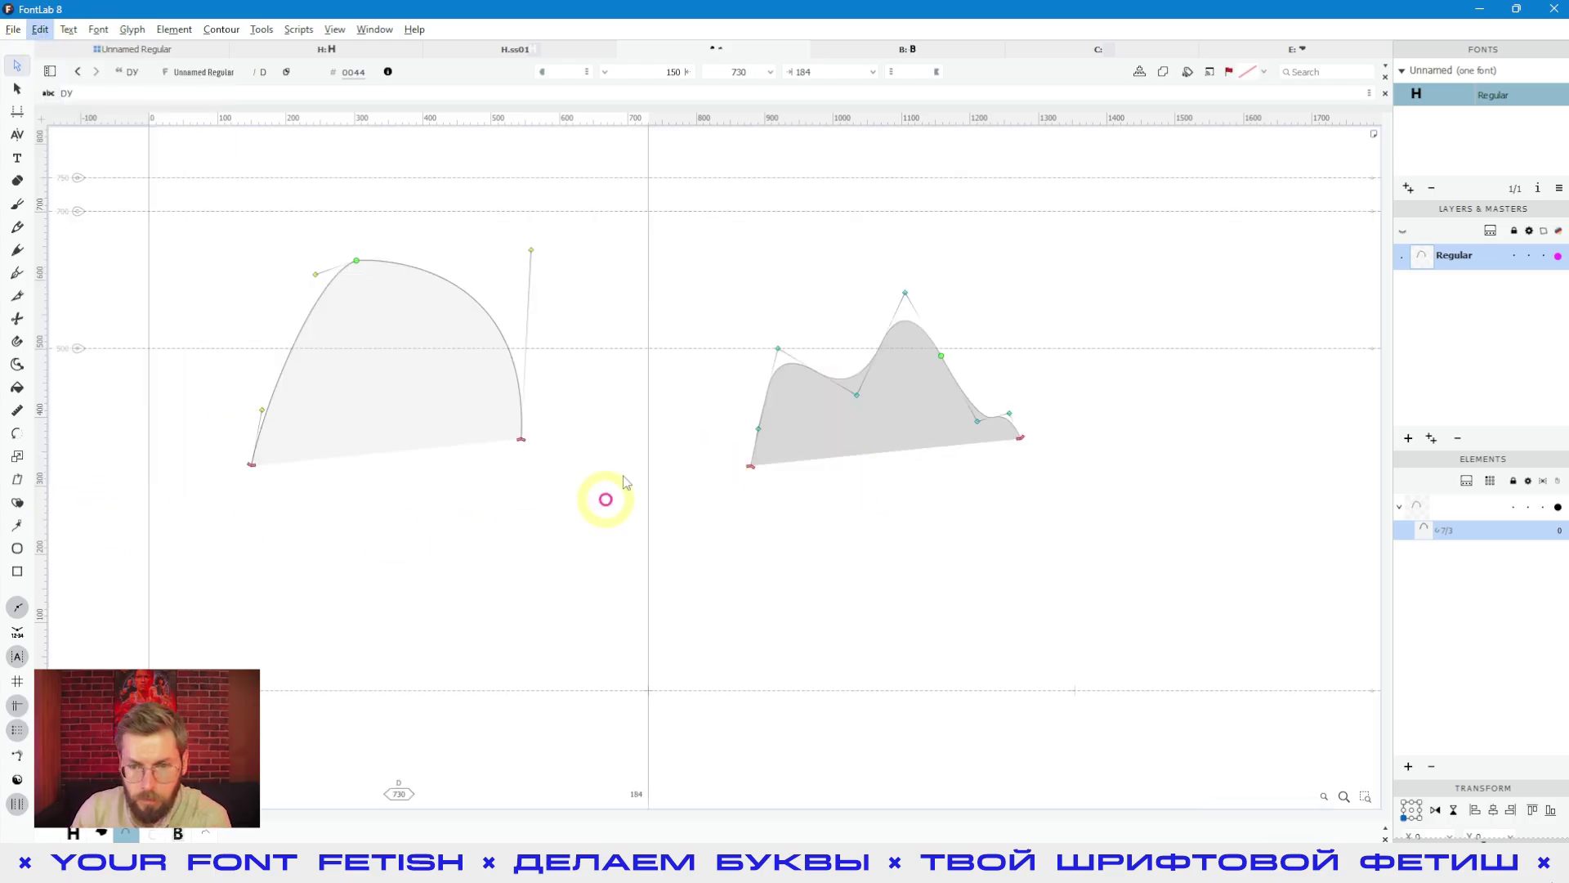
left_click(934, 577)
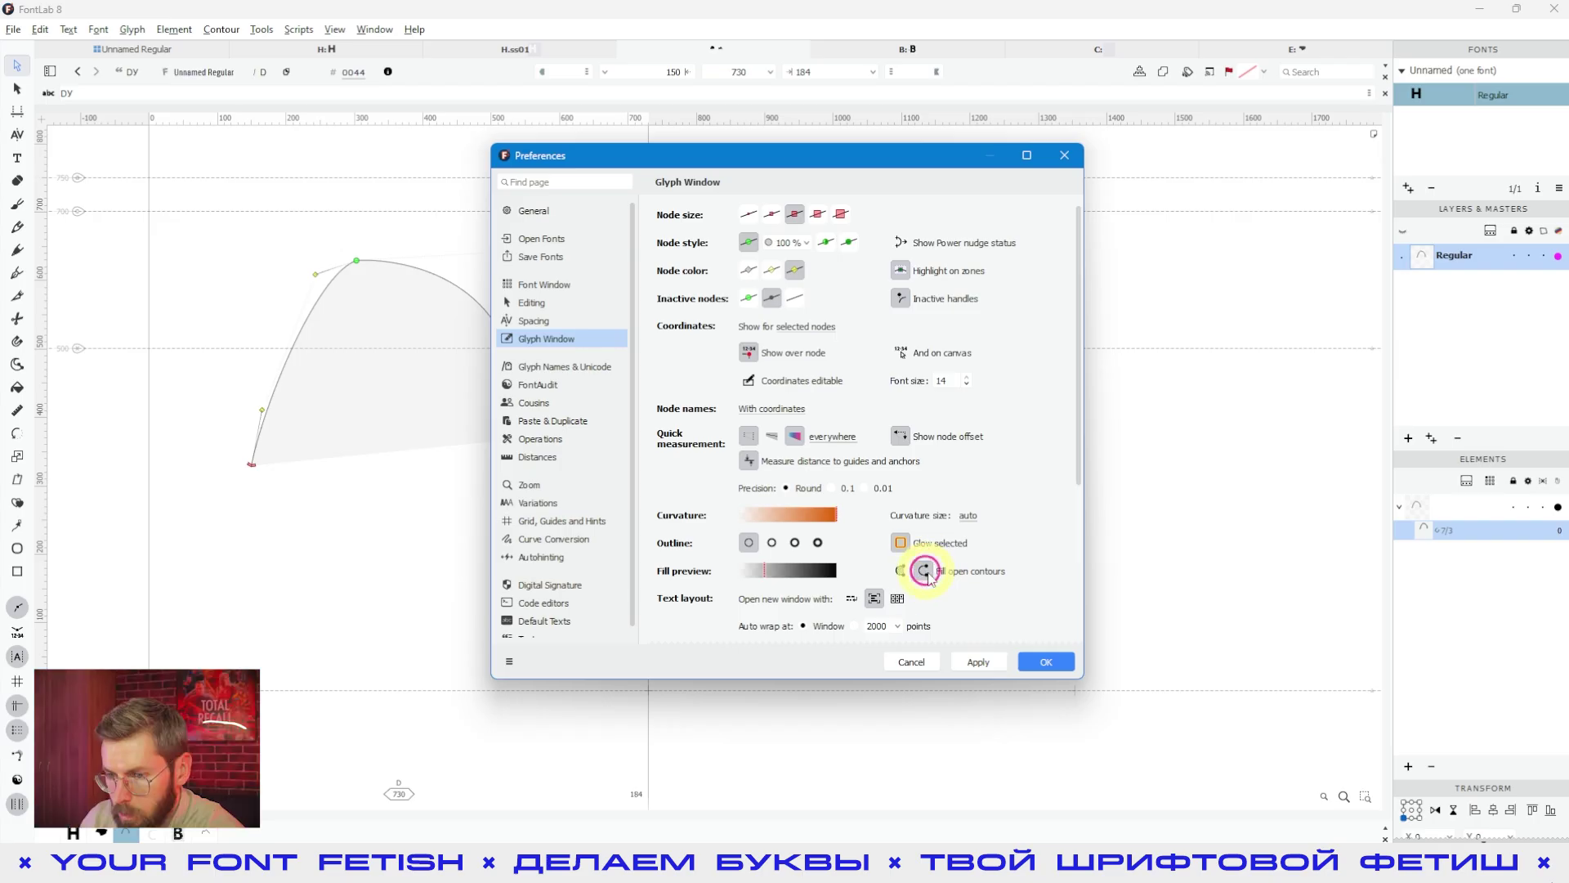
left_click(993, 662)
left_click(1063, 662)
key("space")
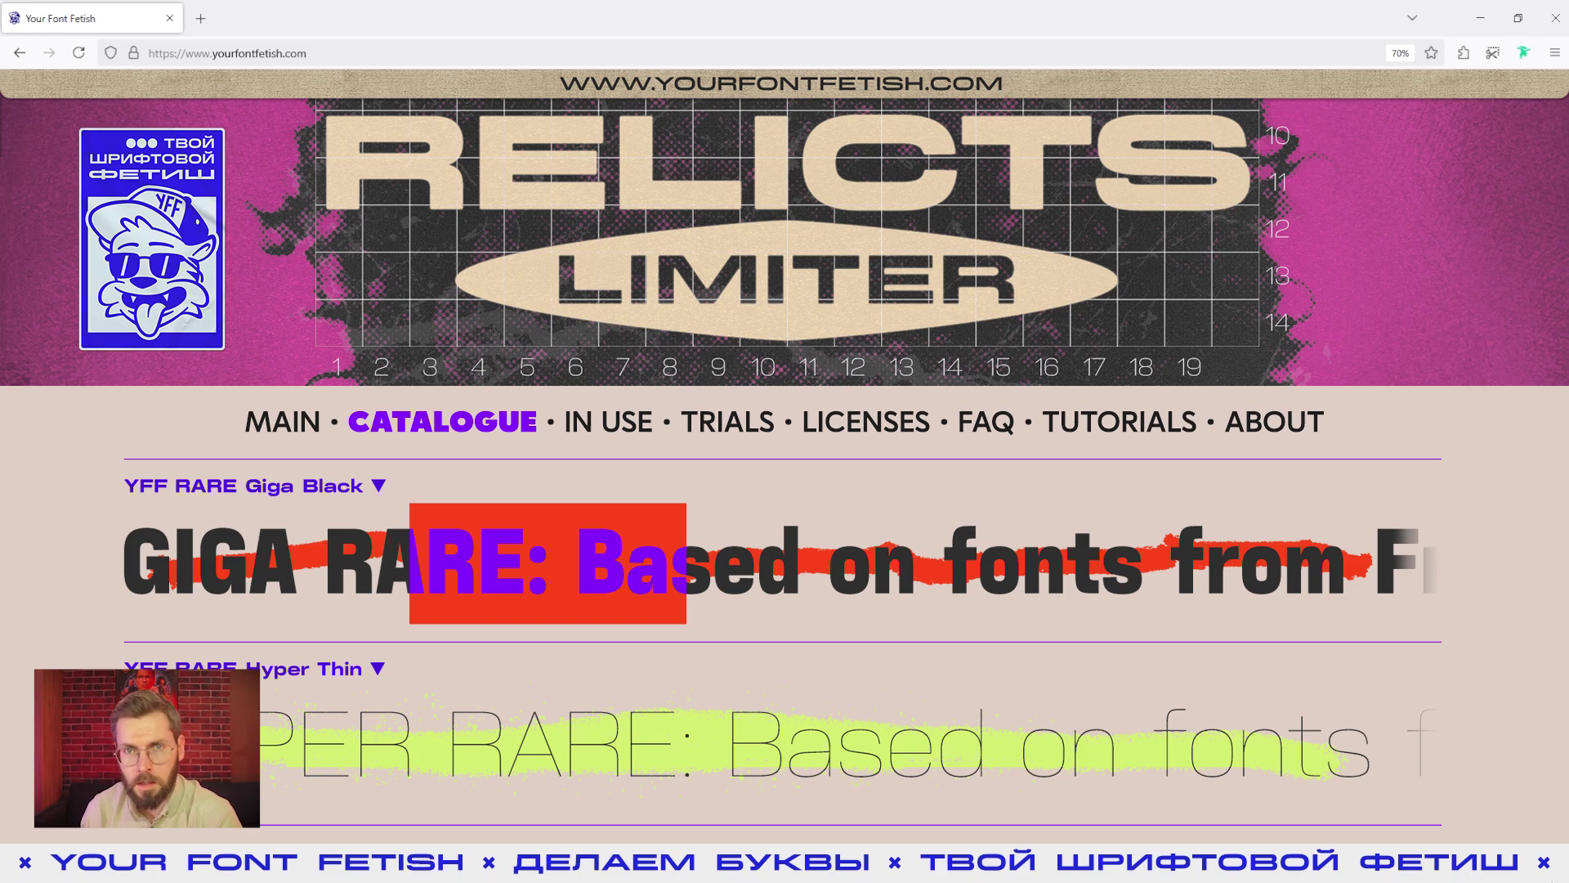
Switch to Telegram and browse the posts in the Your Font Fetish channel
key("alt+Tab")
scroll(1031, 352, "down", 5)
scroll(1028, 351, "down", 10)
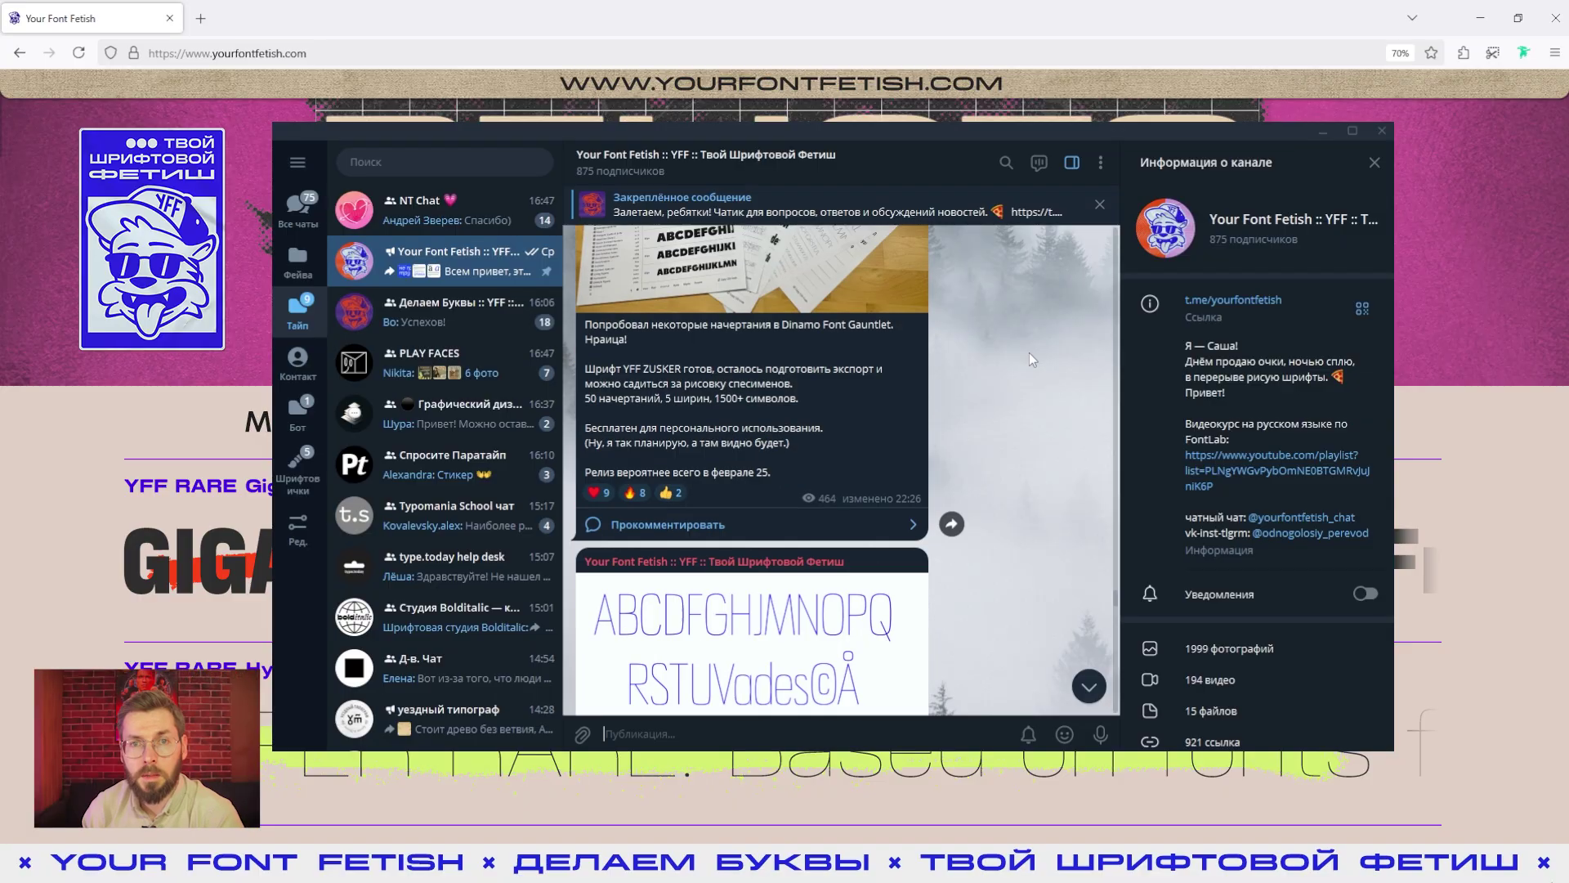
Browse the messages in the Делаем Буквы FontLab community chat, and switch back to FontLab
left_click(441, 312)
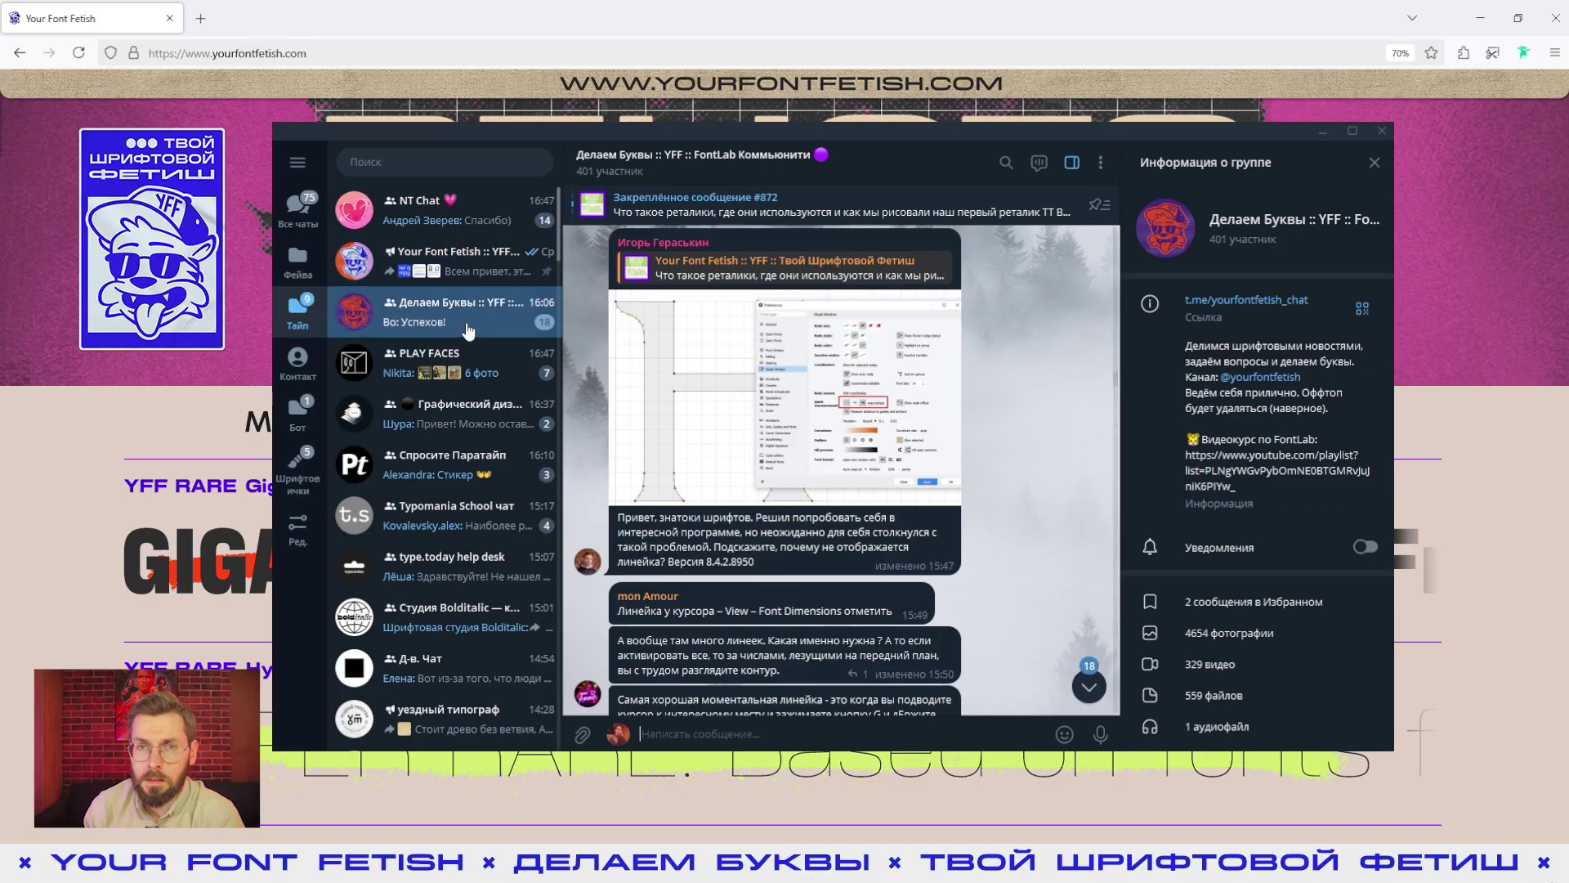
scroll(997, 356, "down", 5)
scroll(995, 355, "down", 5)
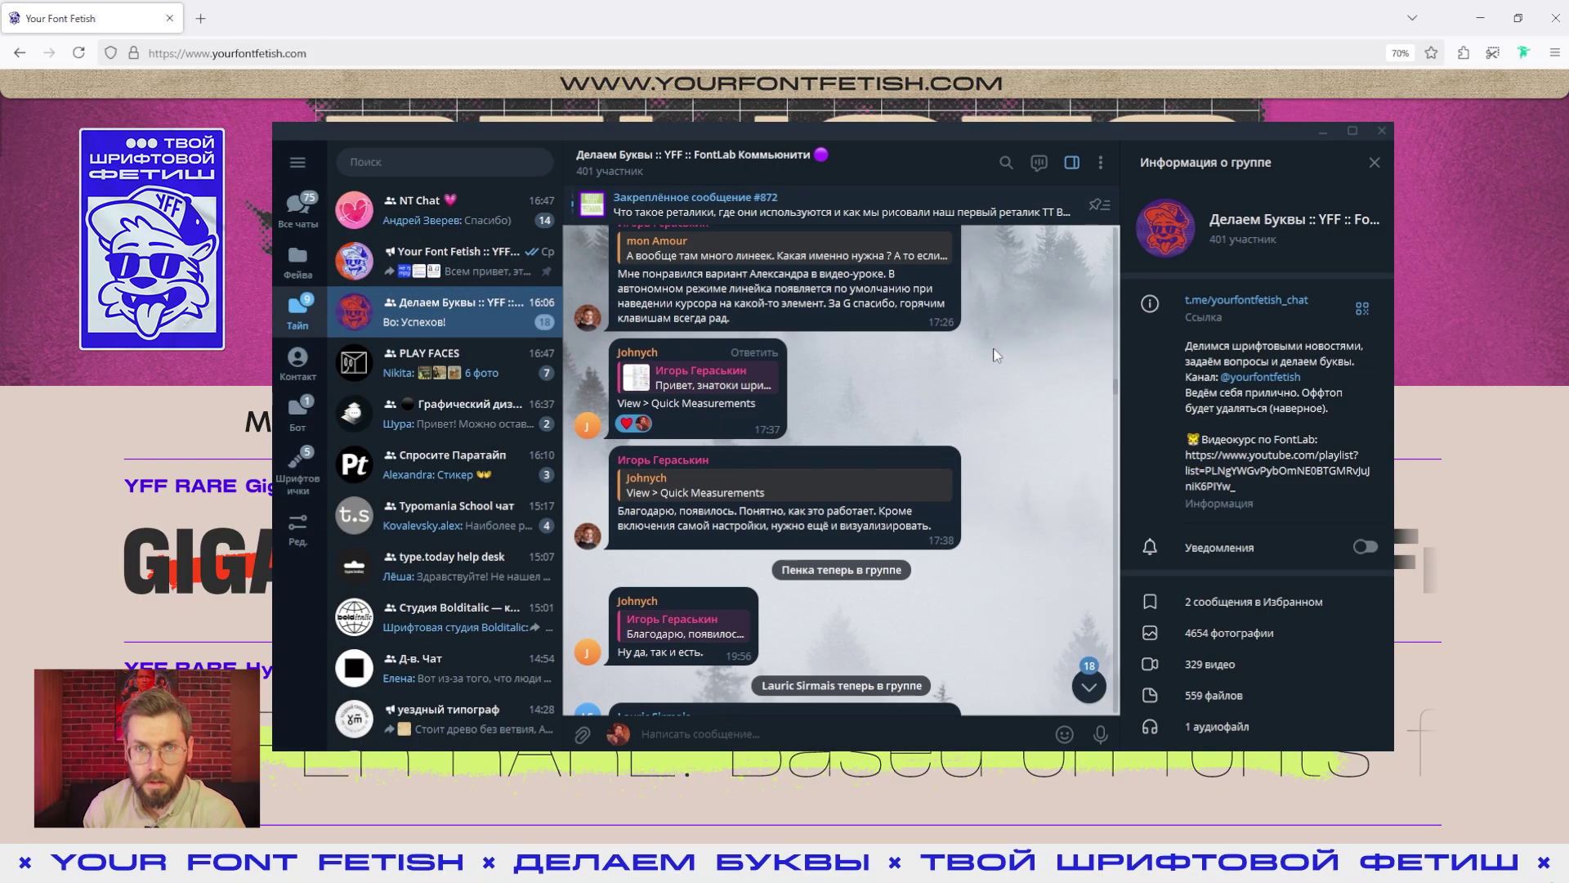
key("alt+Tab")
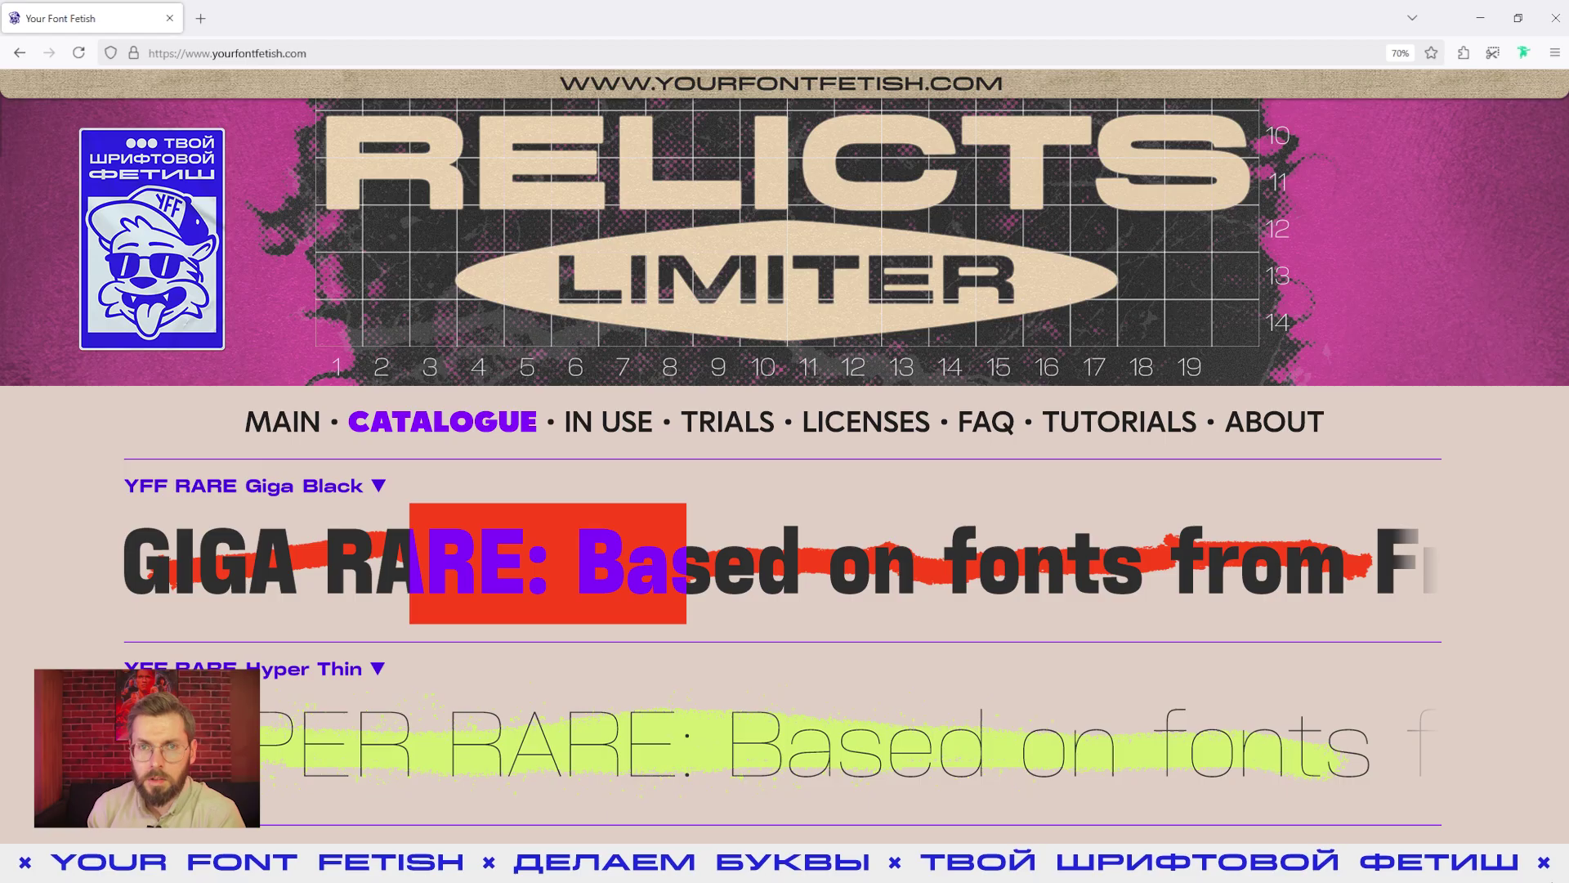
key("alt+Tab")
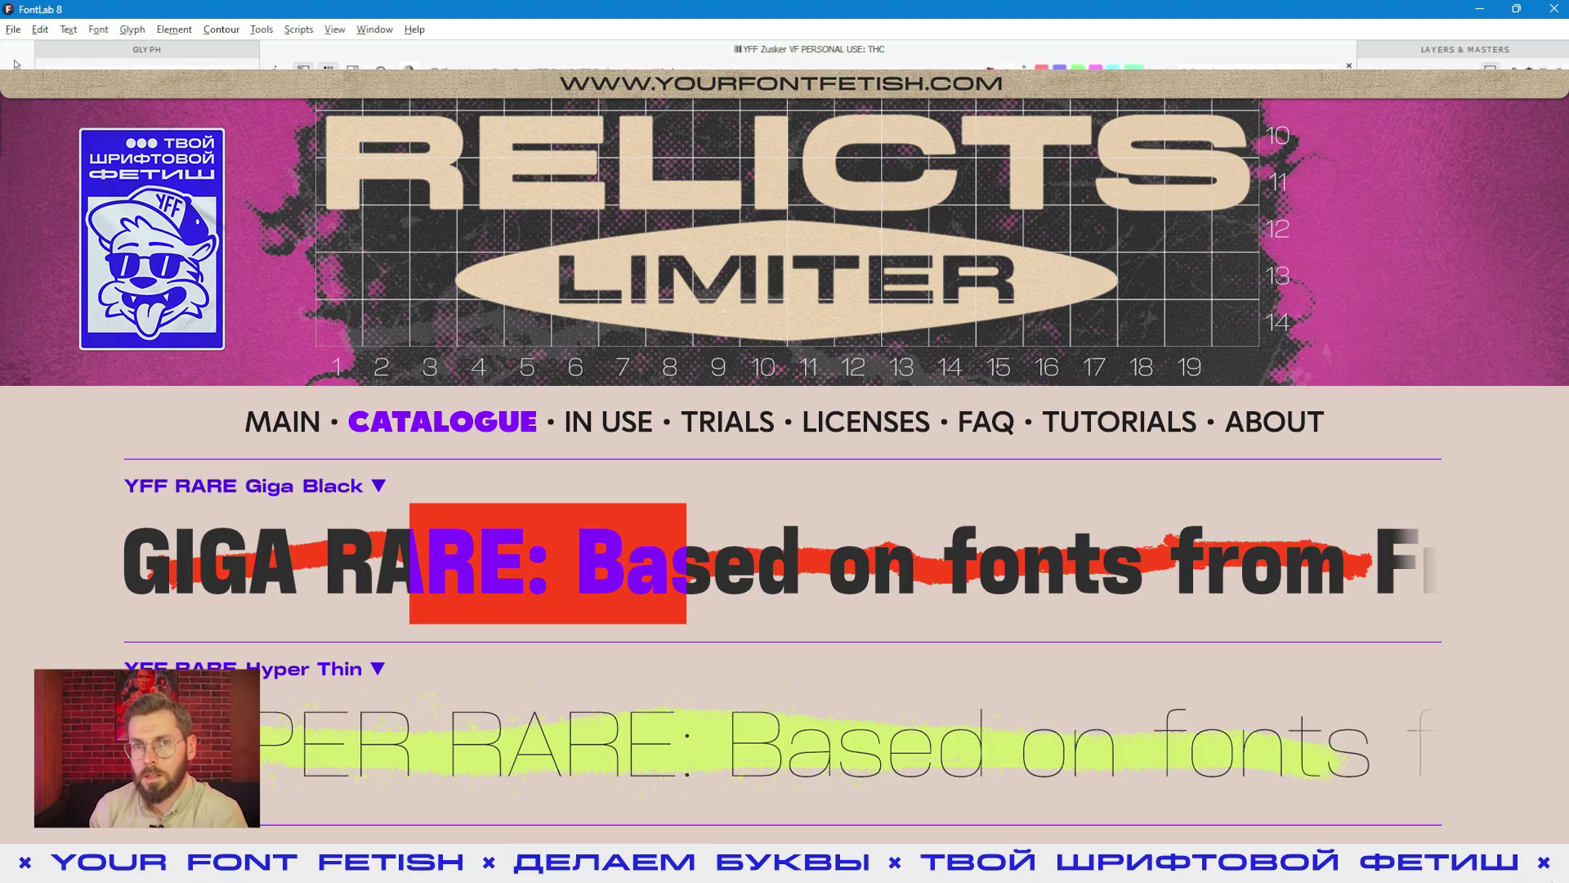